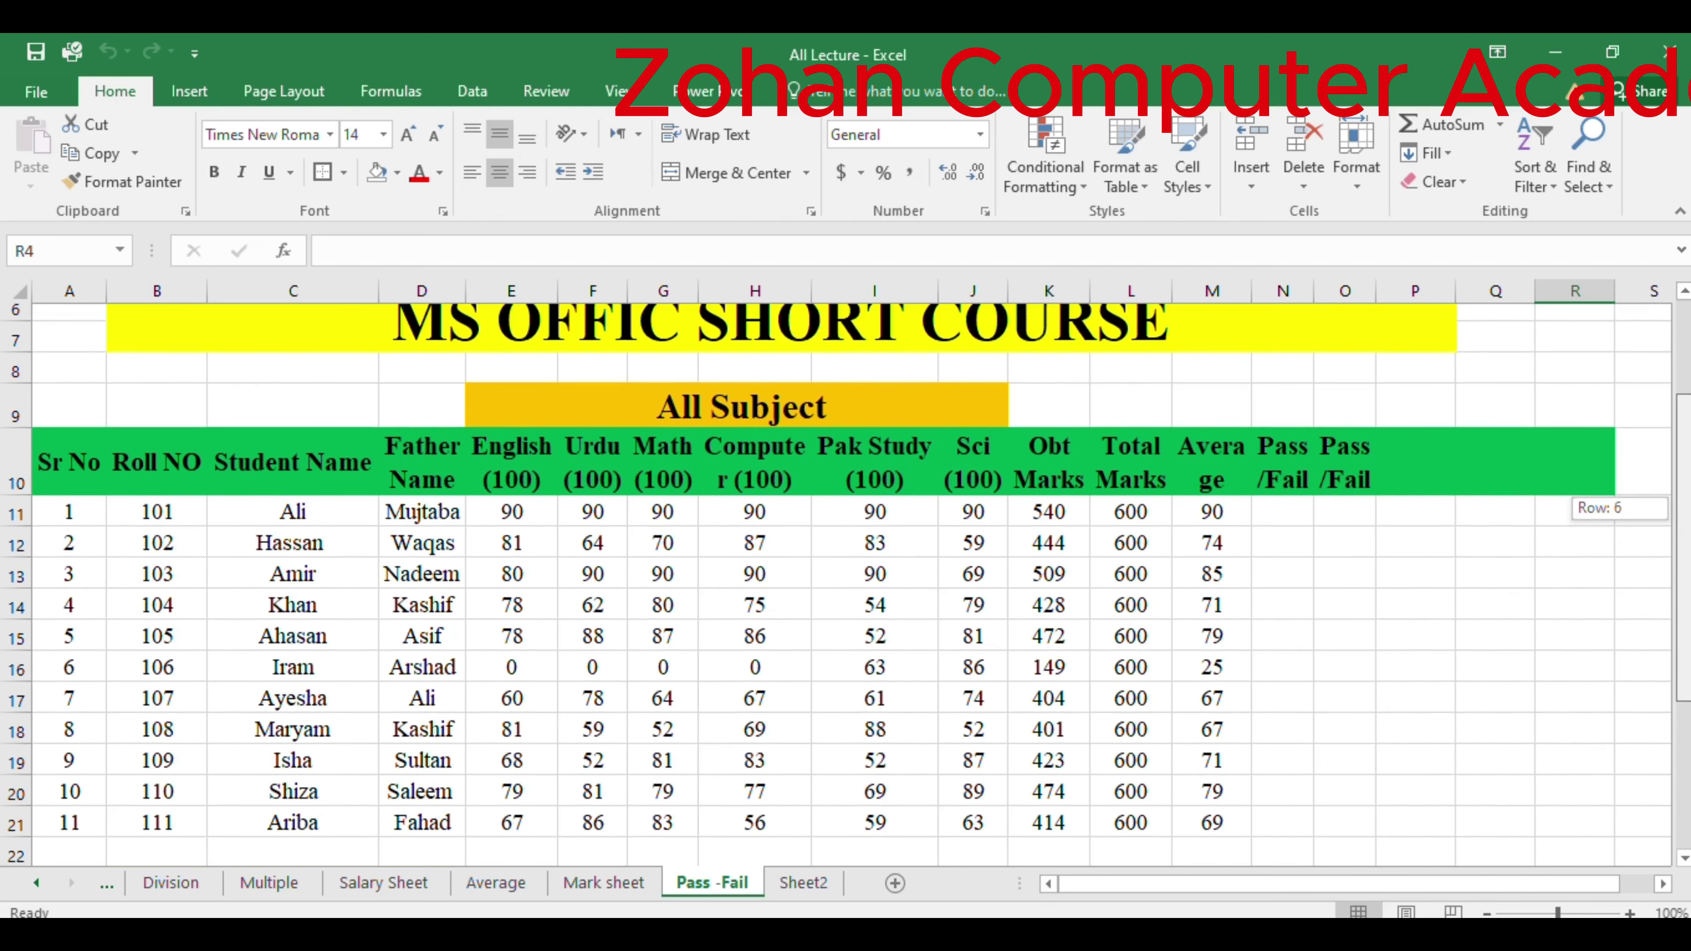
# Begin an IF formula in cell N11 that tests whether the obtained marks in K11 are >=400.
pyautogui.click(1283, 526)
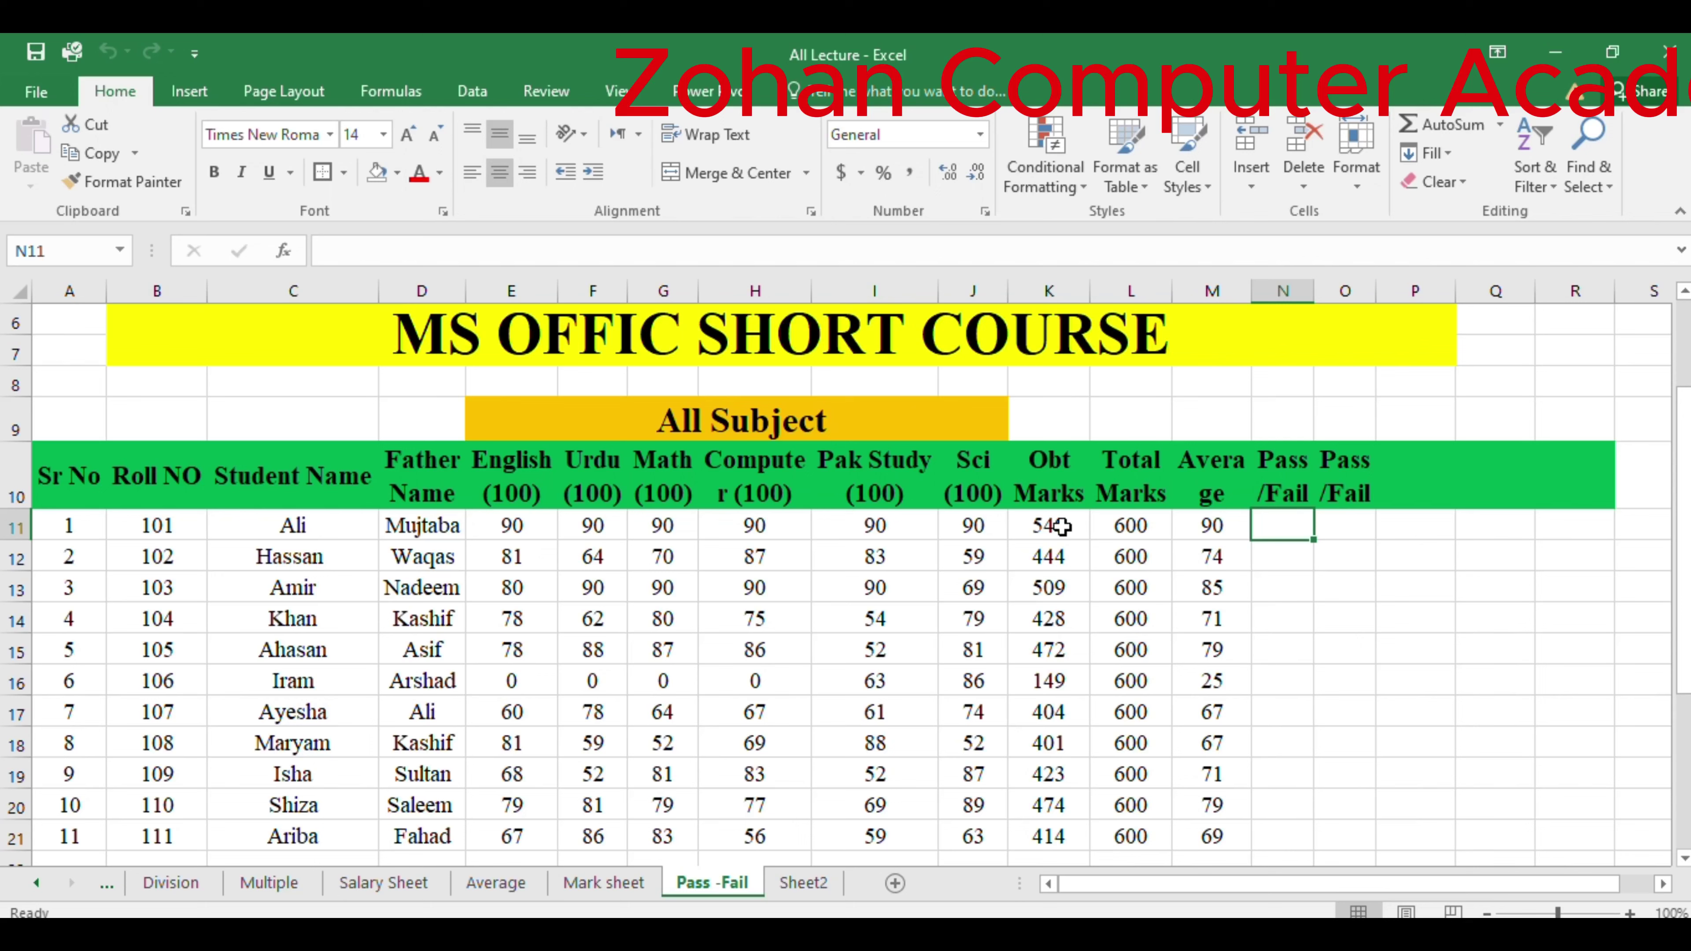
pyautogui.write('=if')
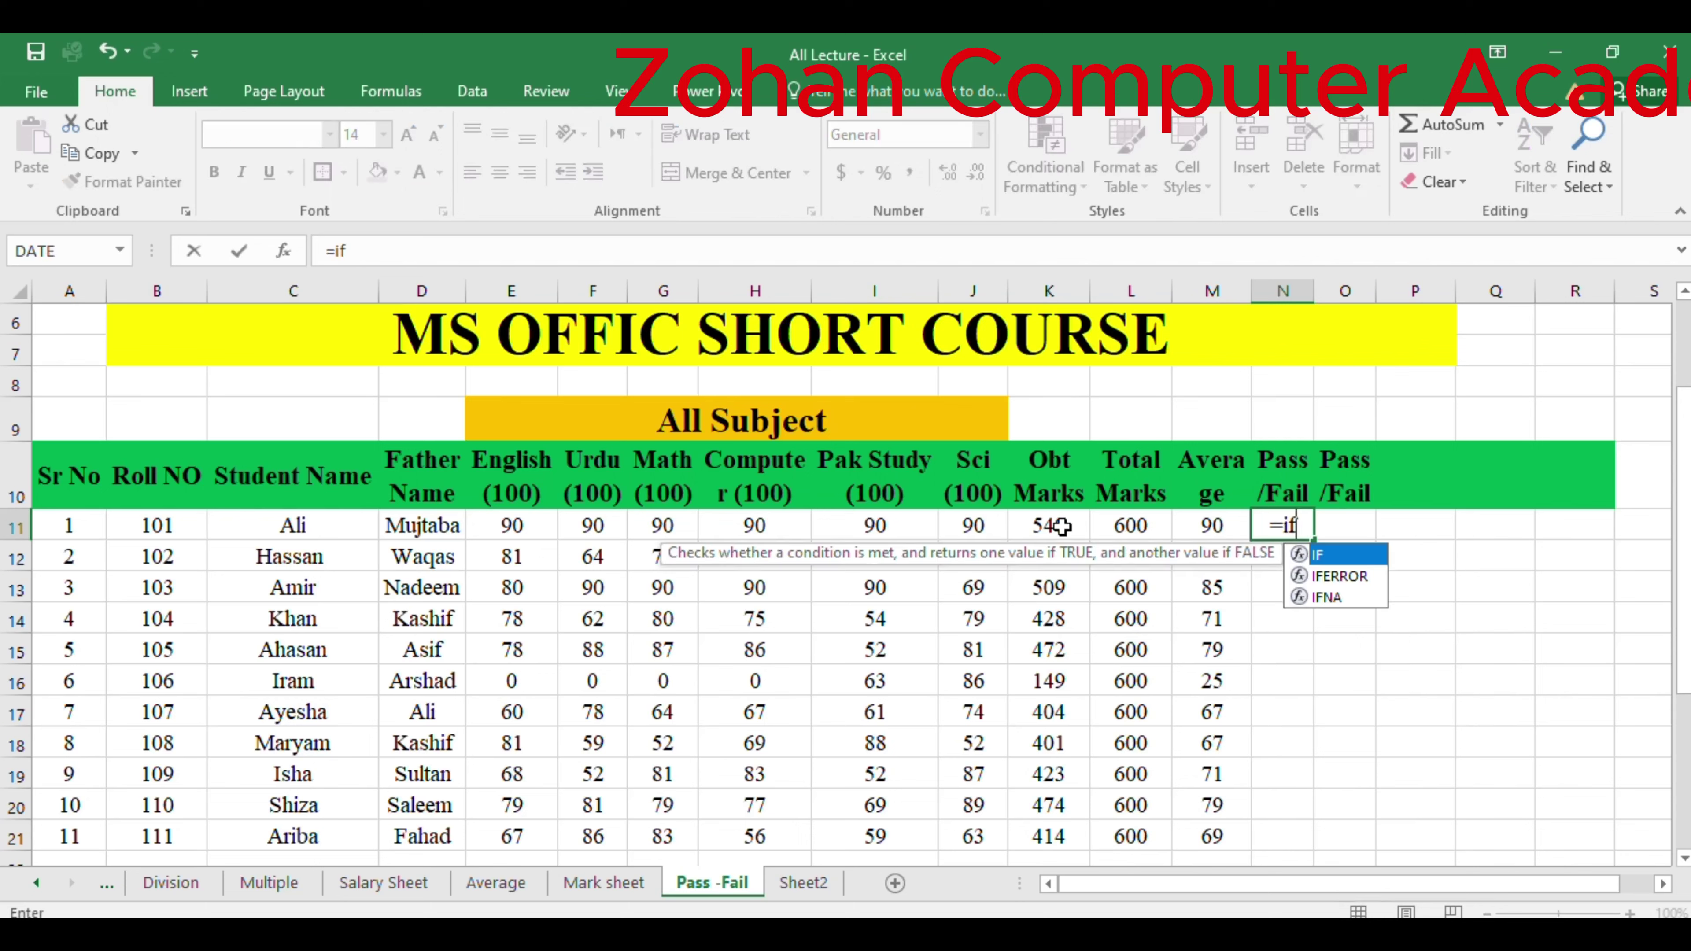
pyautogui.doubleClick(1327, 558)
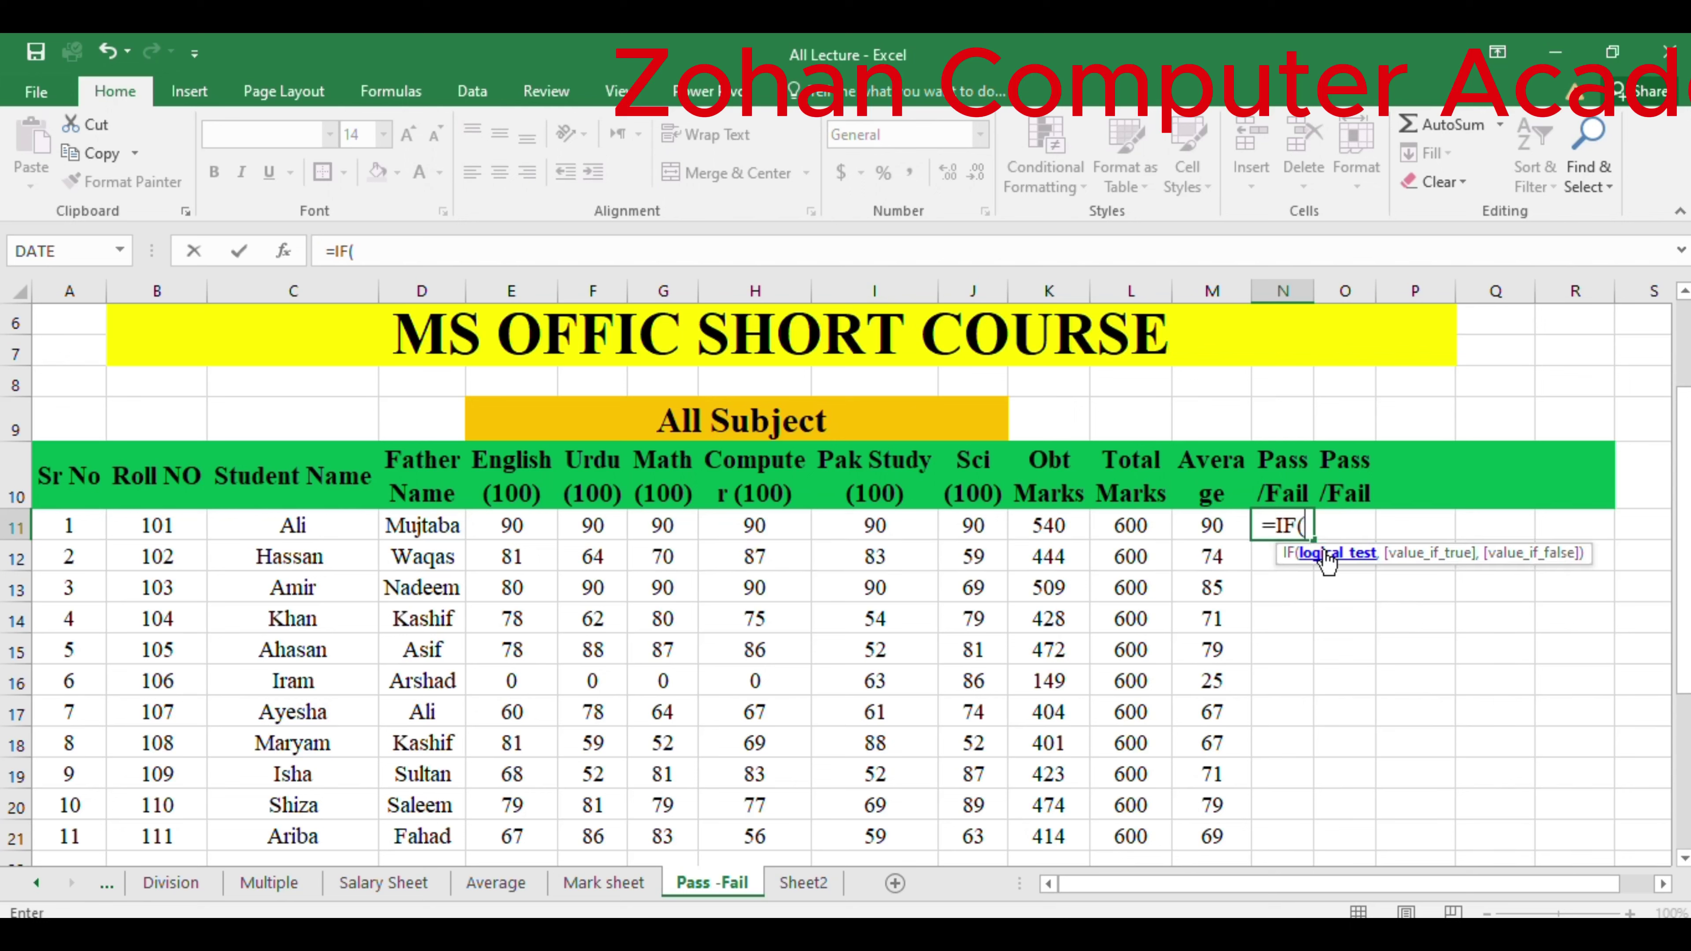
pyautogui.click(1049, 524)
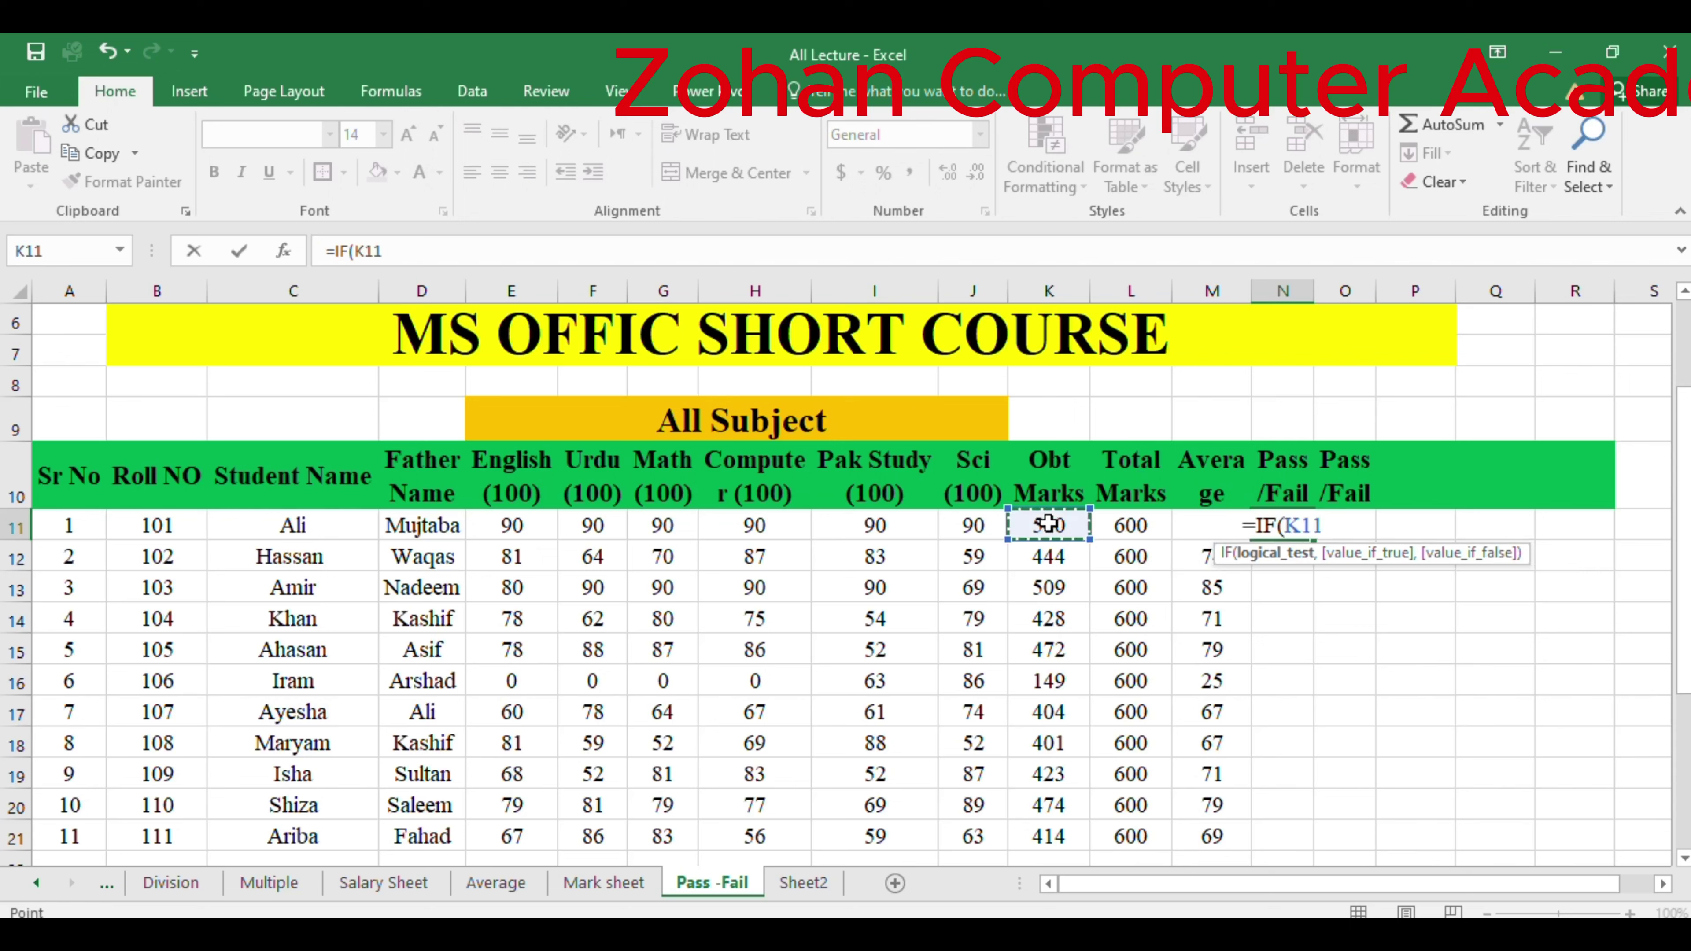
pyautogui.write('>=')
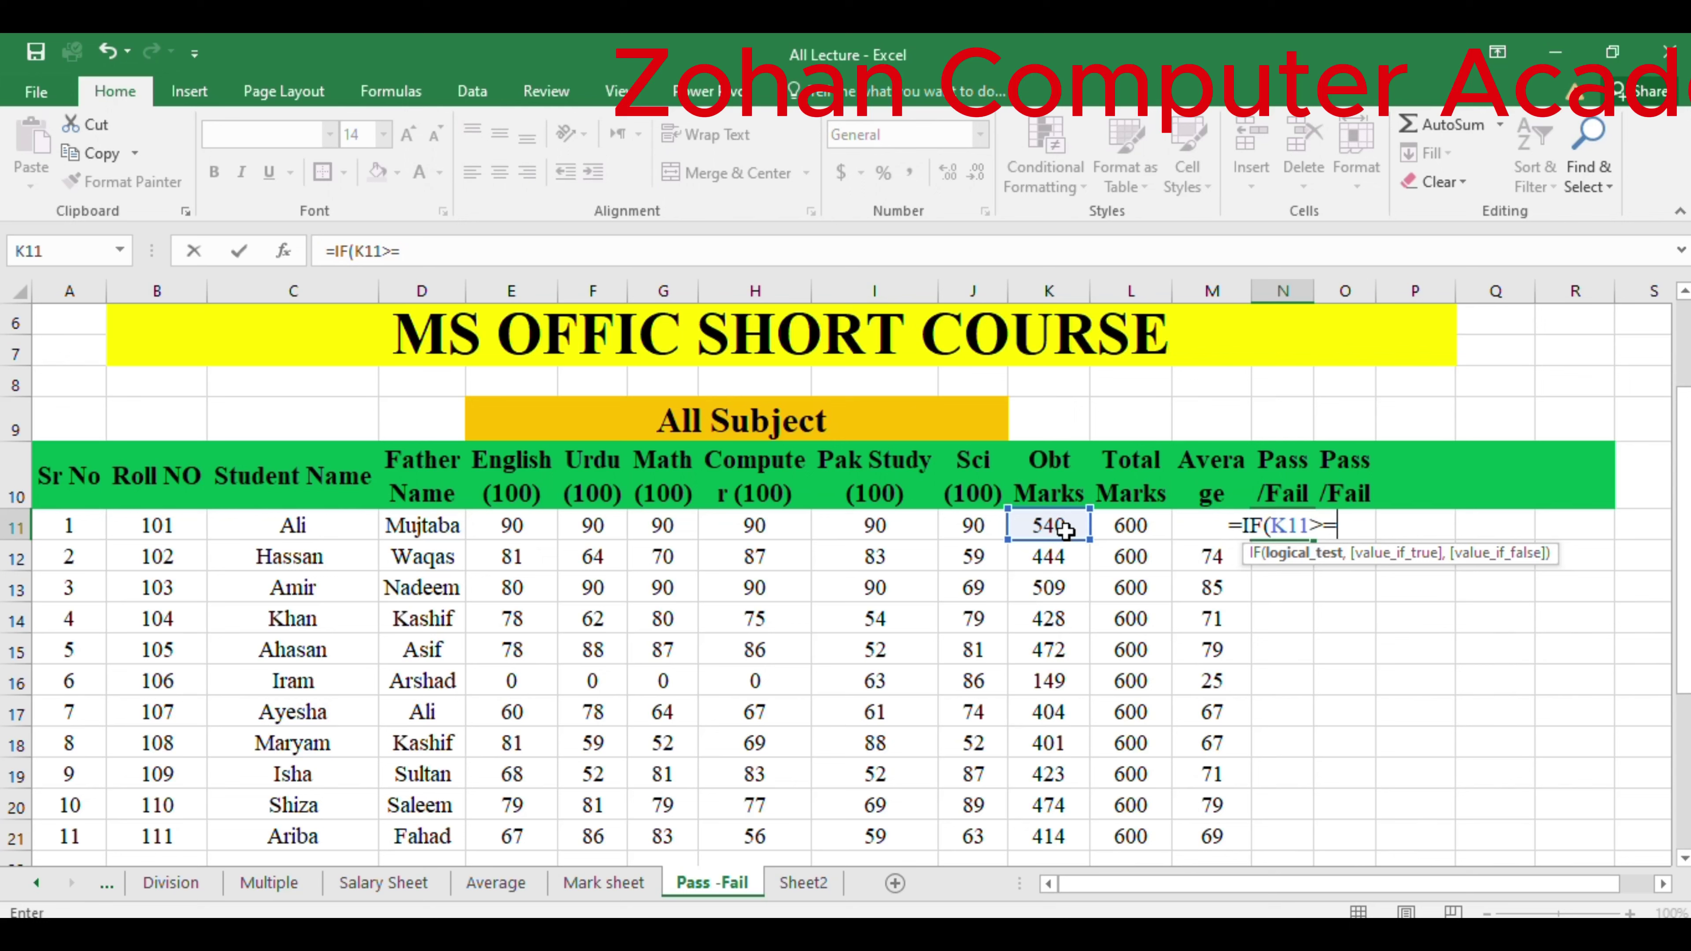
pyautogui.write('400')
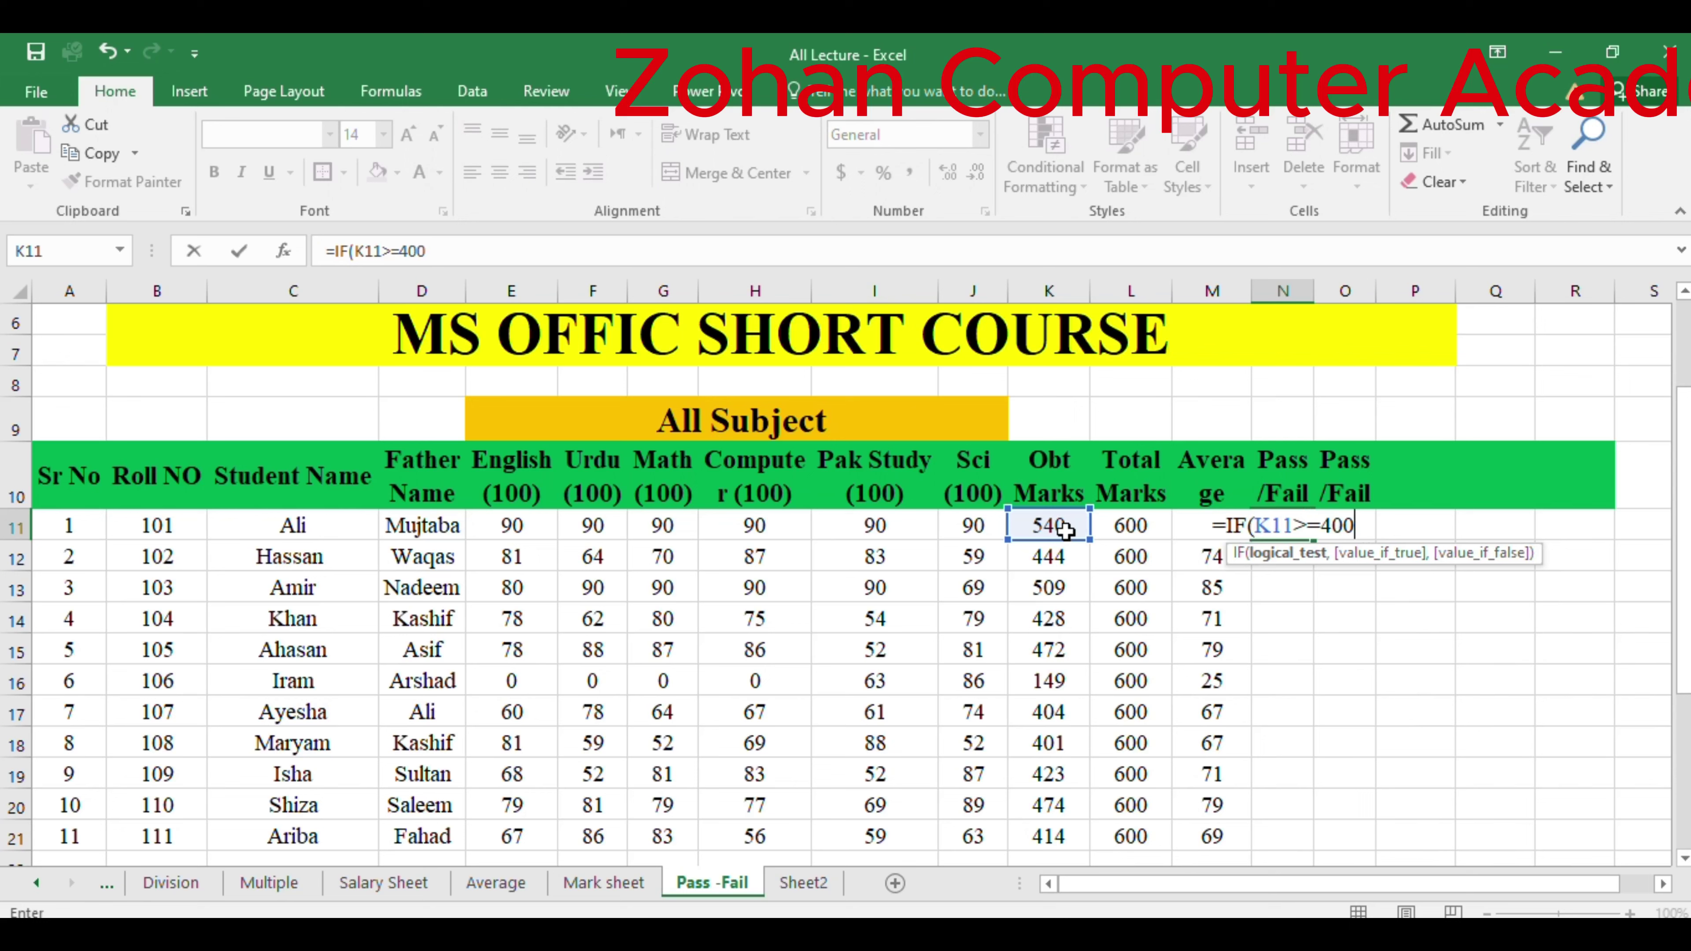
pyautogui.write(',')
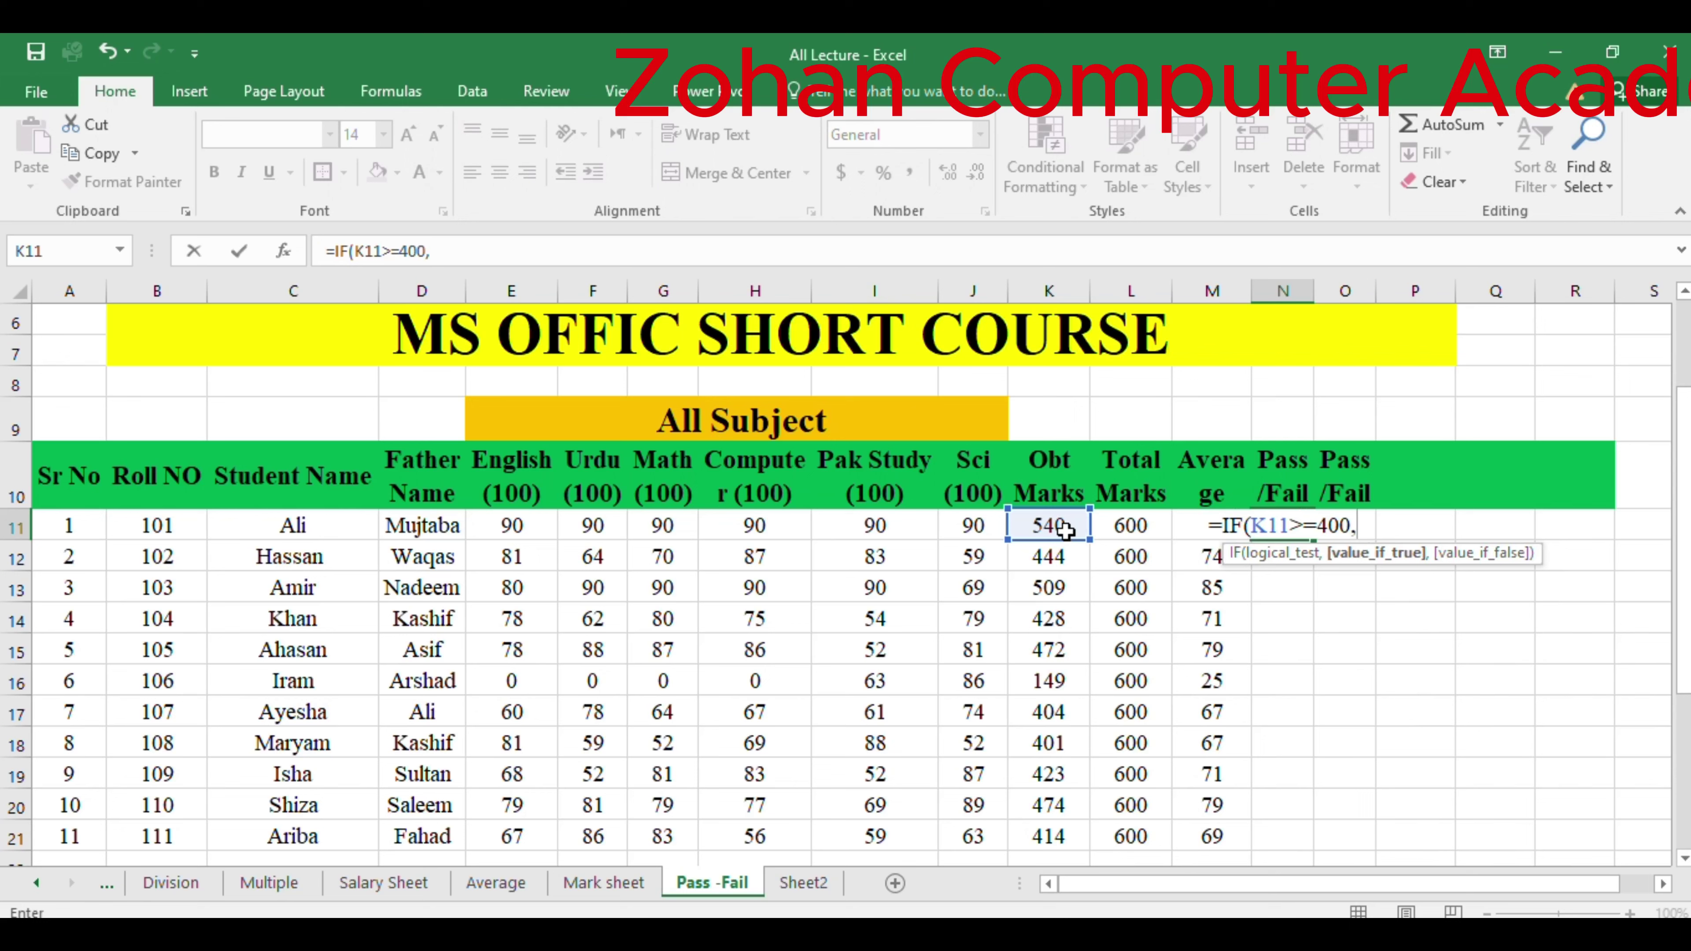
# Complete the N11 formula with "pass" as the true result and "Fail" as the false result.
pyautogui.write('"p')
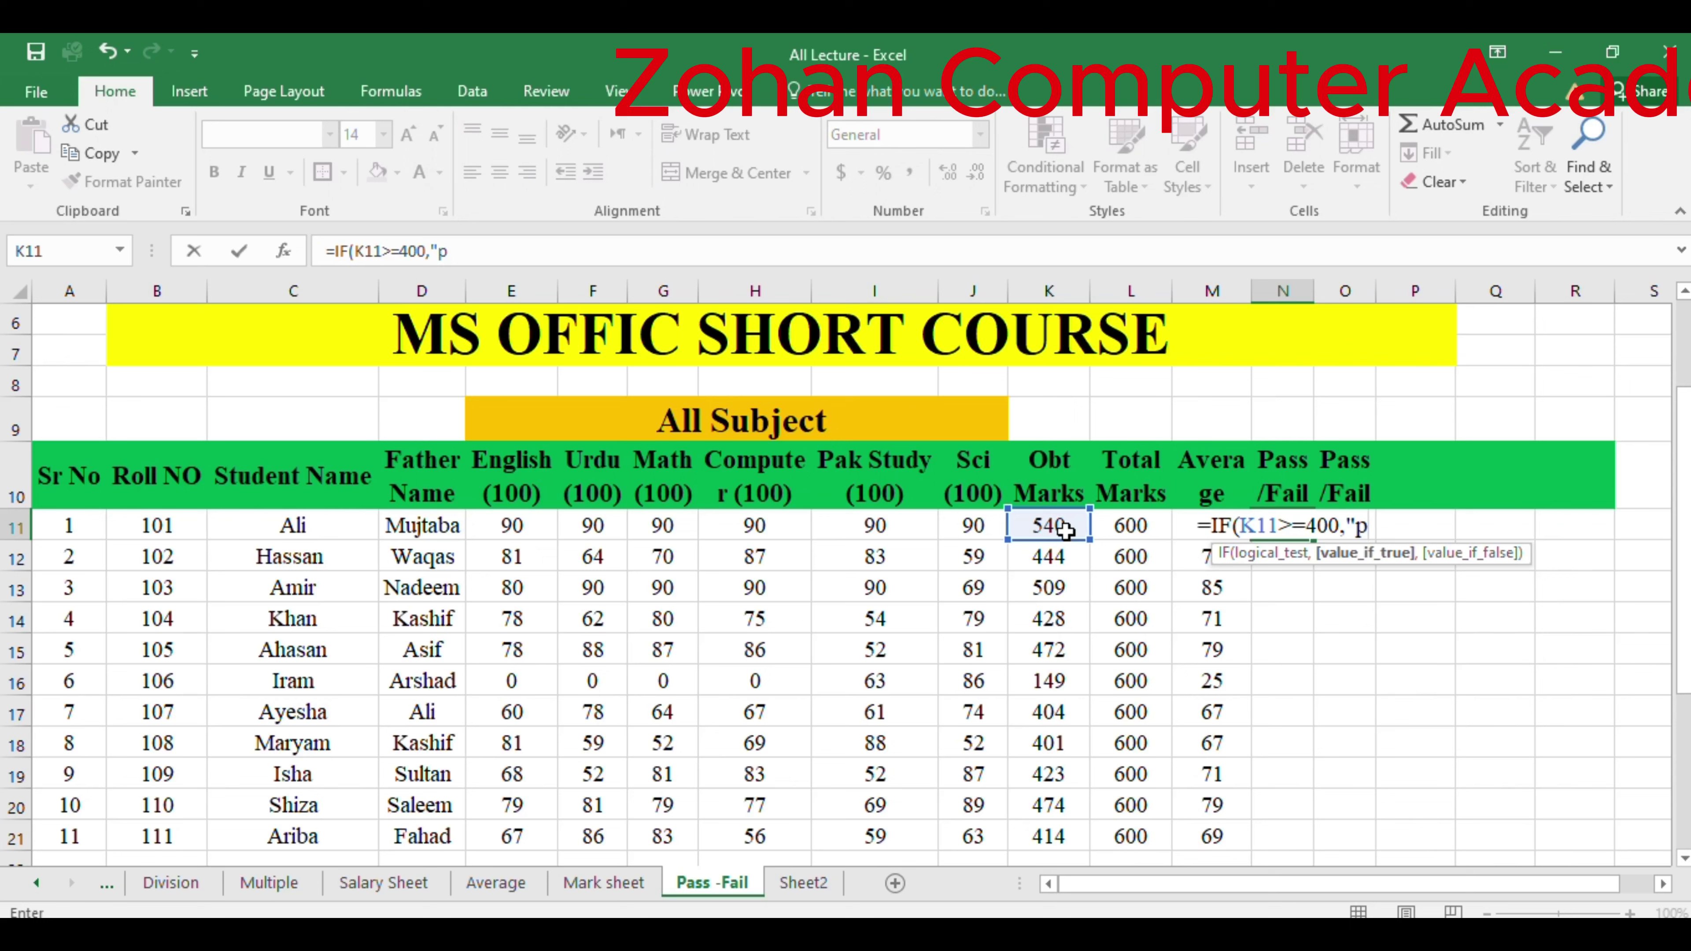
pyautogui.write('ass')
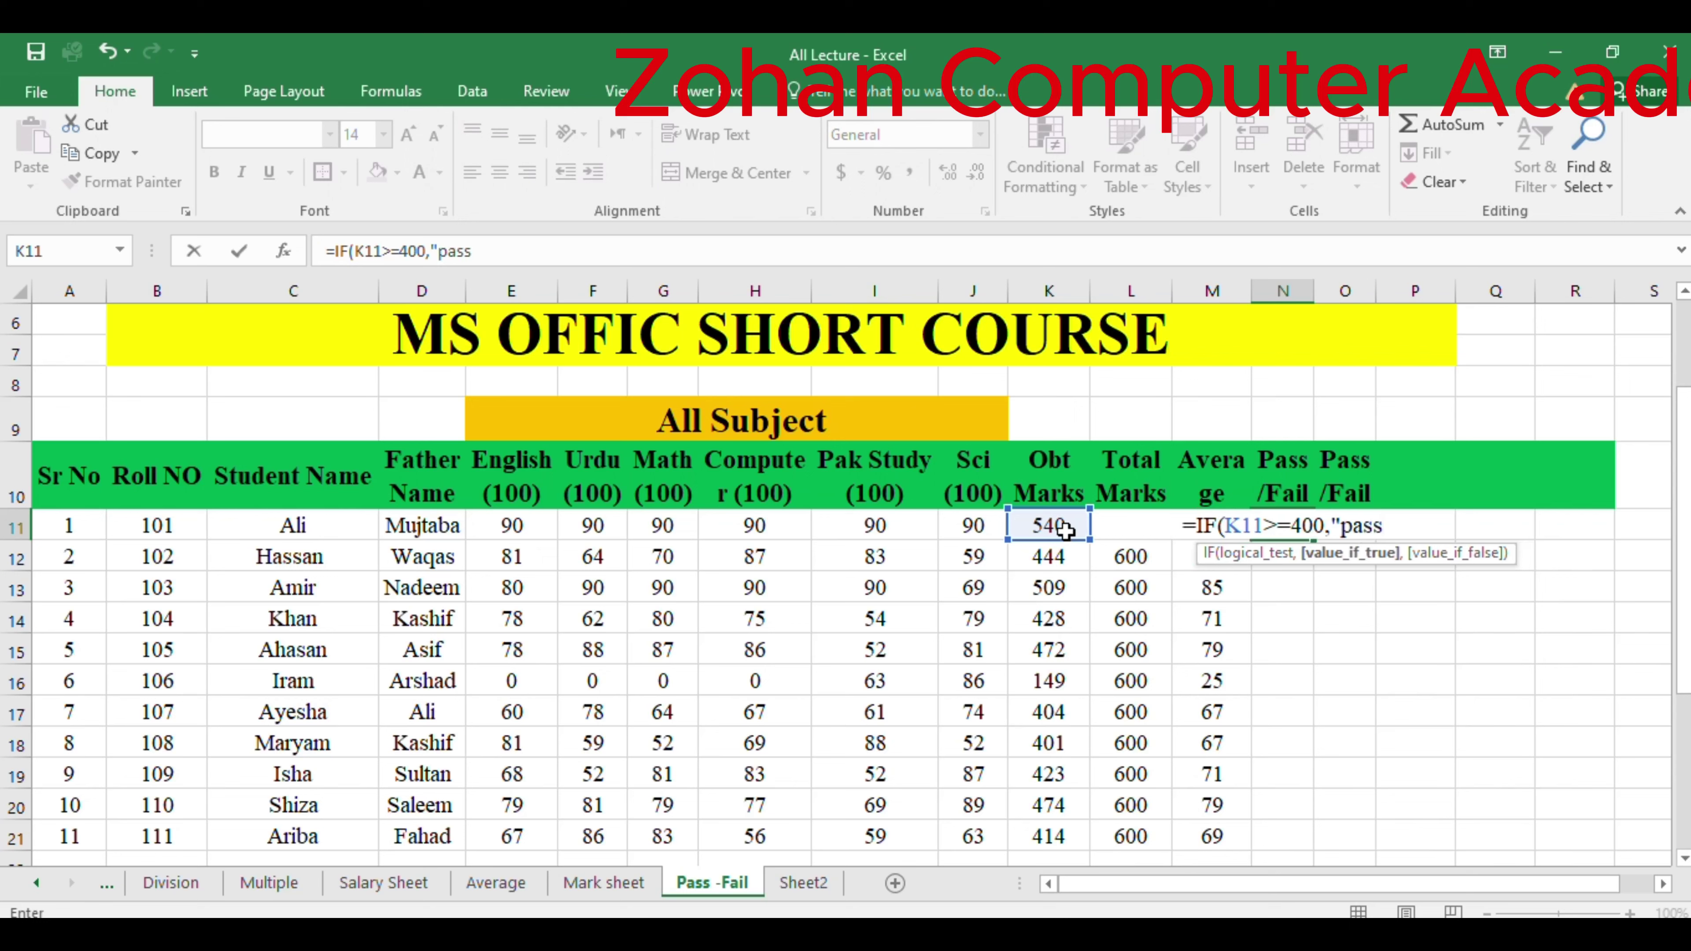
pyautogui.write('",')
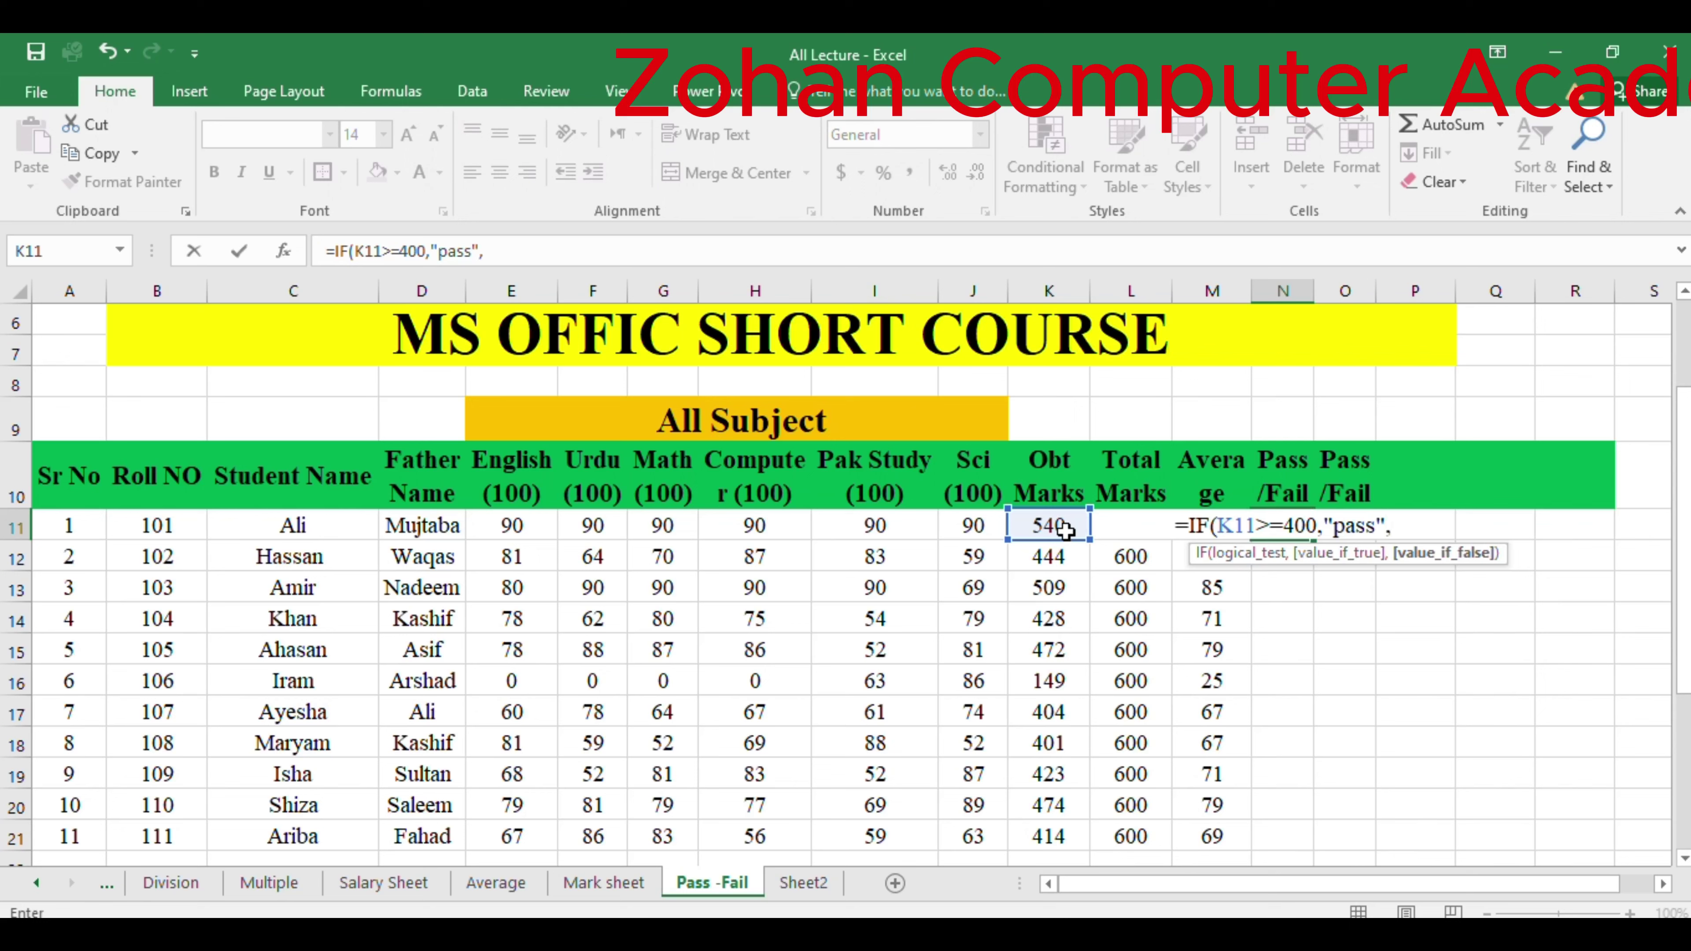
pyautogui.write('"')
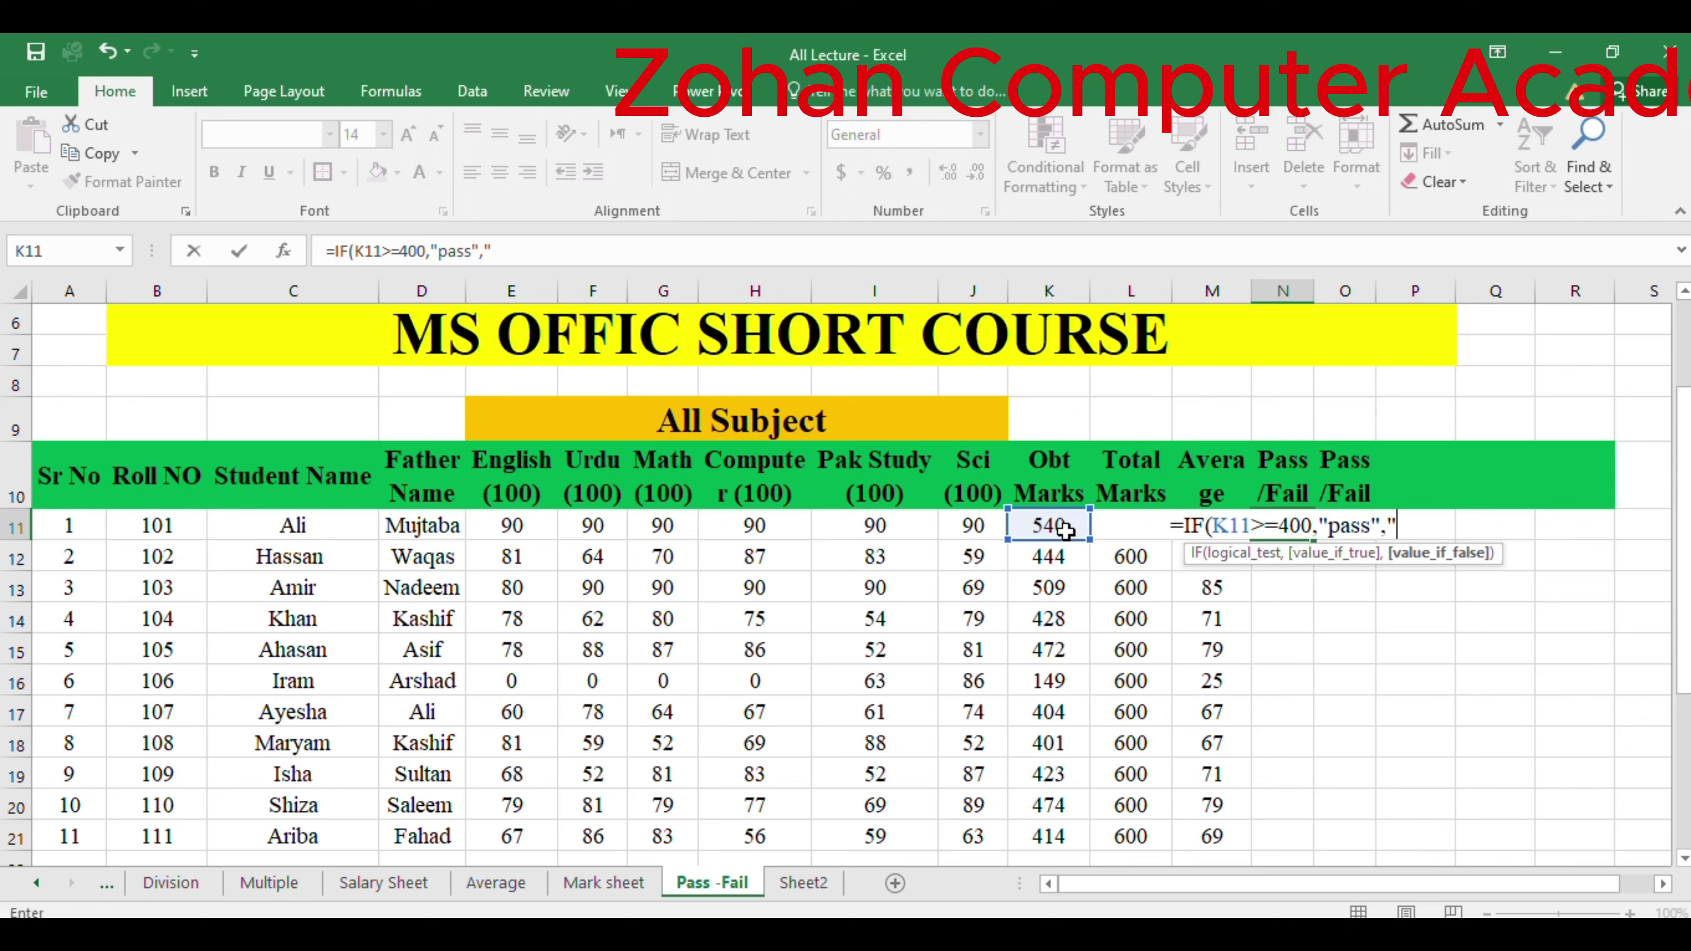
pyautogui.write('Fa')
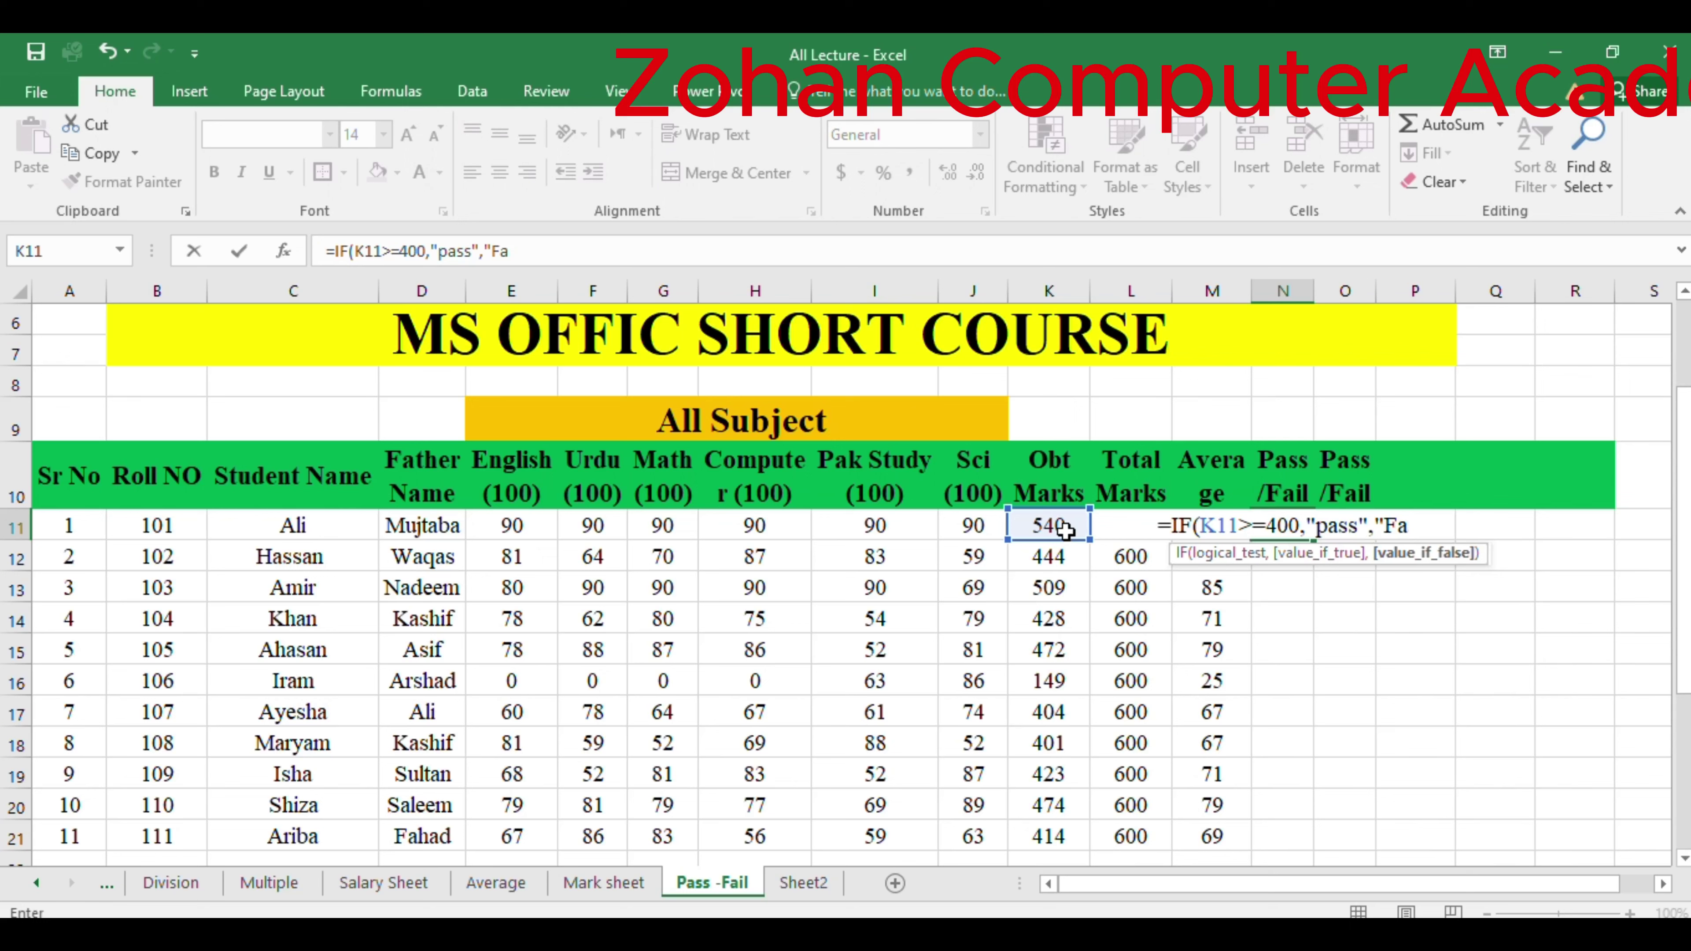
pyautogui.write('il')
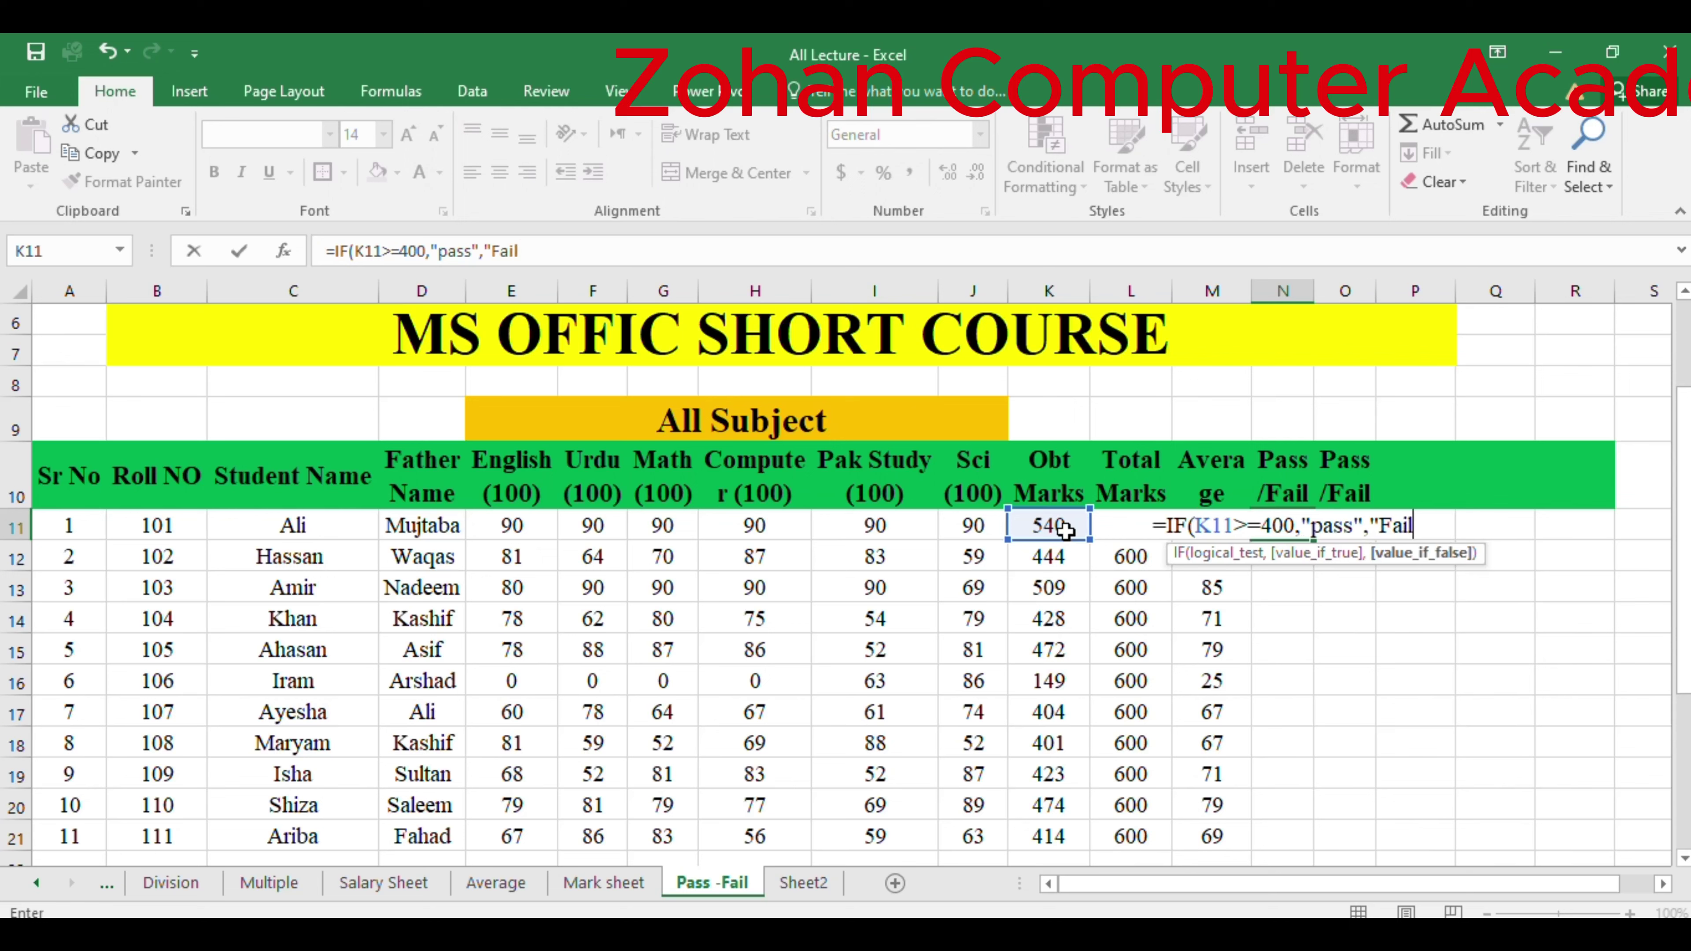
pyautogui.write('"')
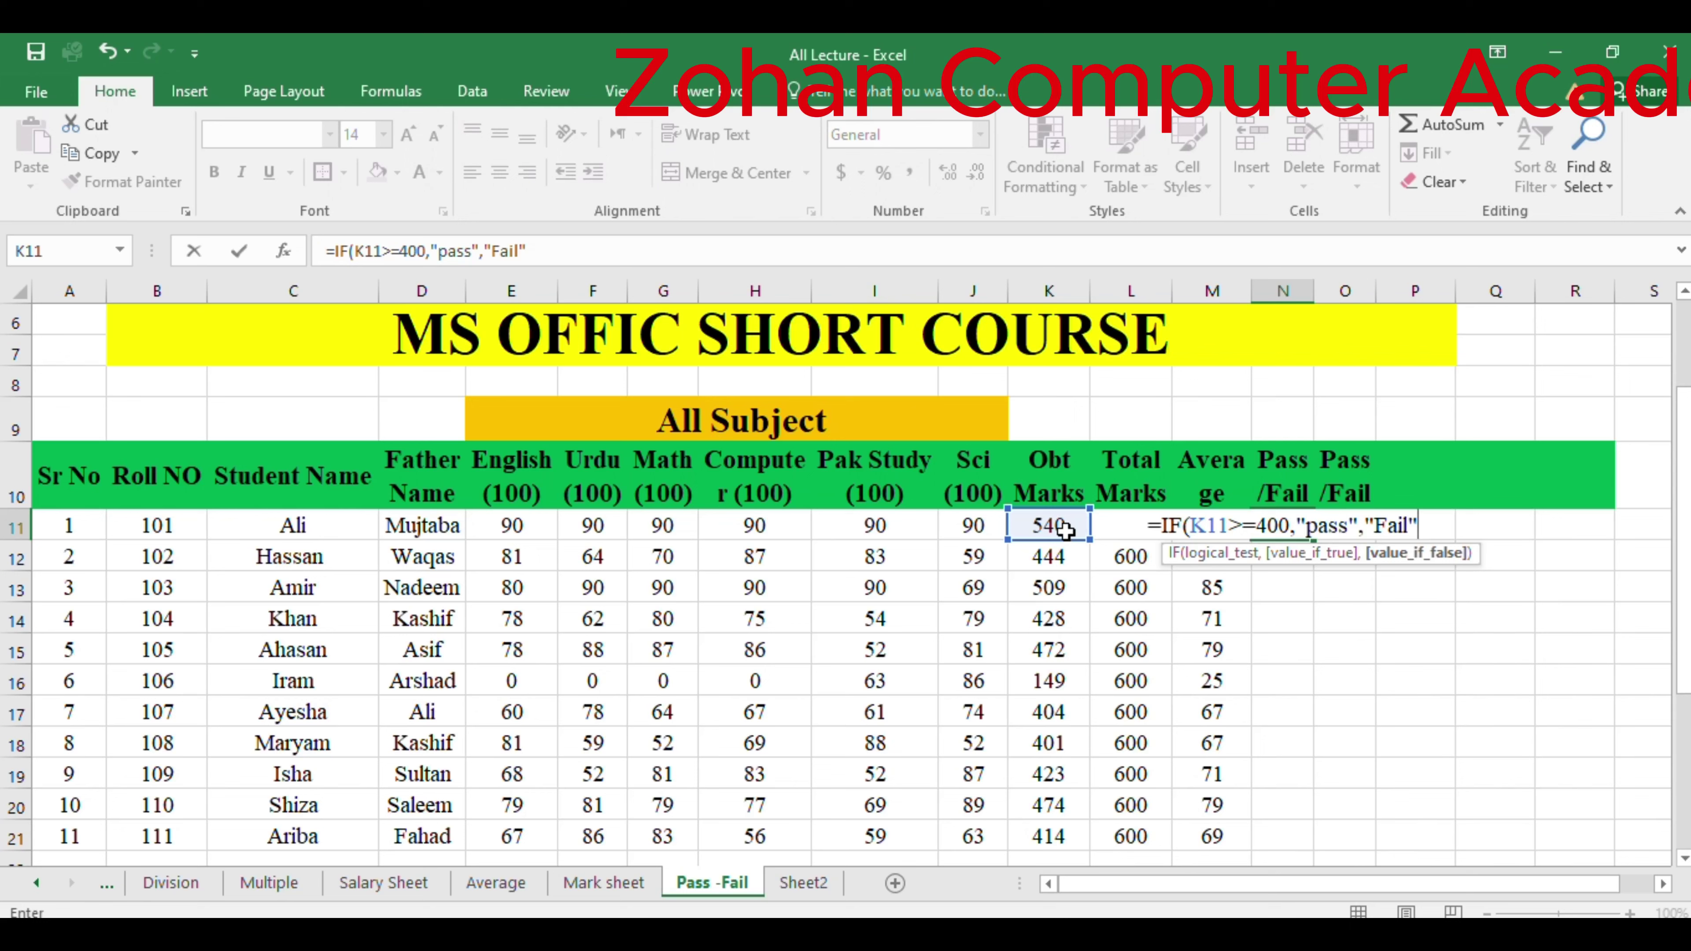
pyautogui.write(')')
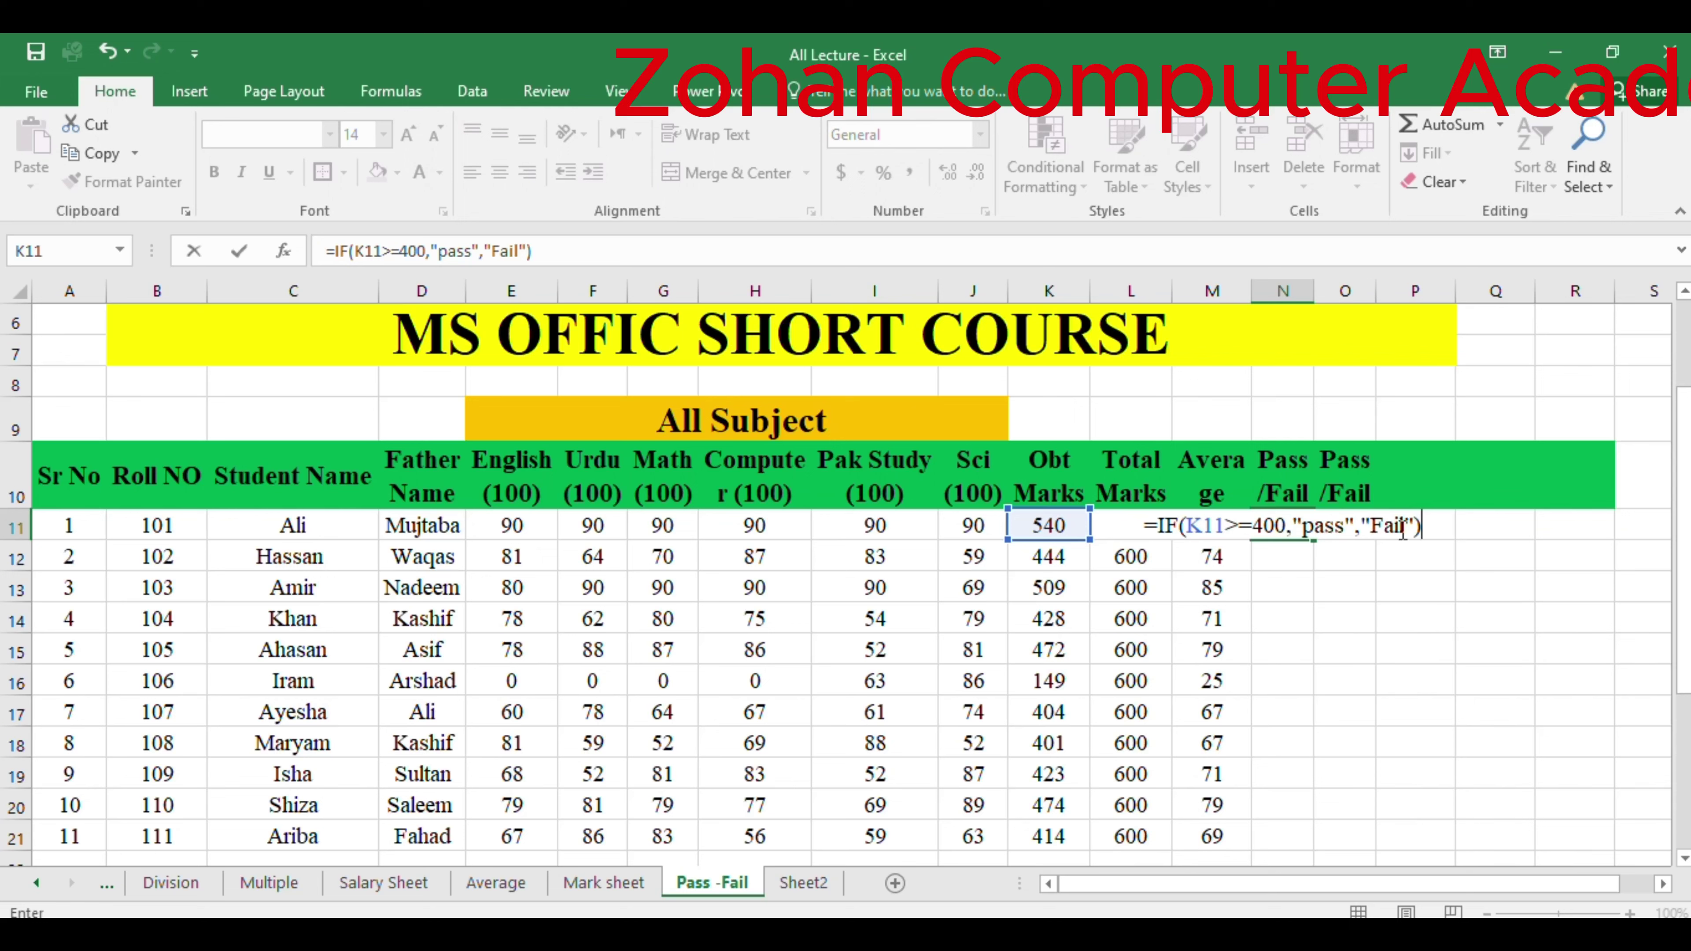
pyautogui.press('Return')
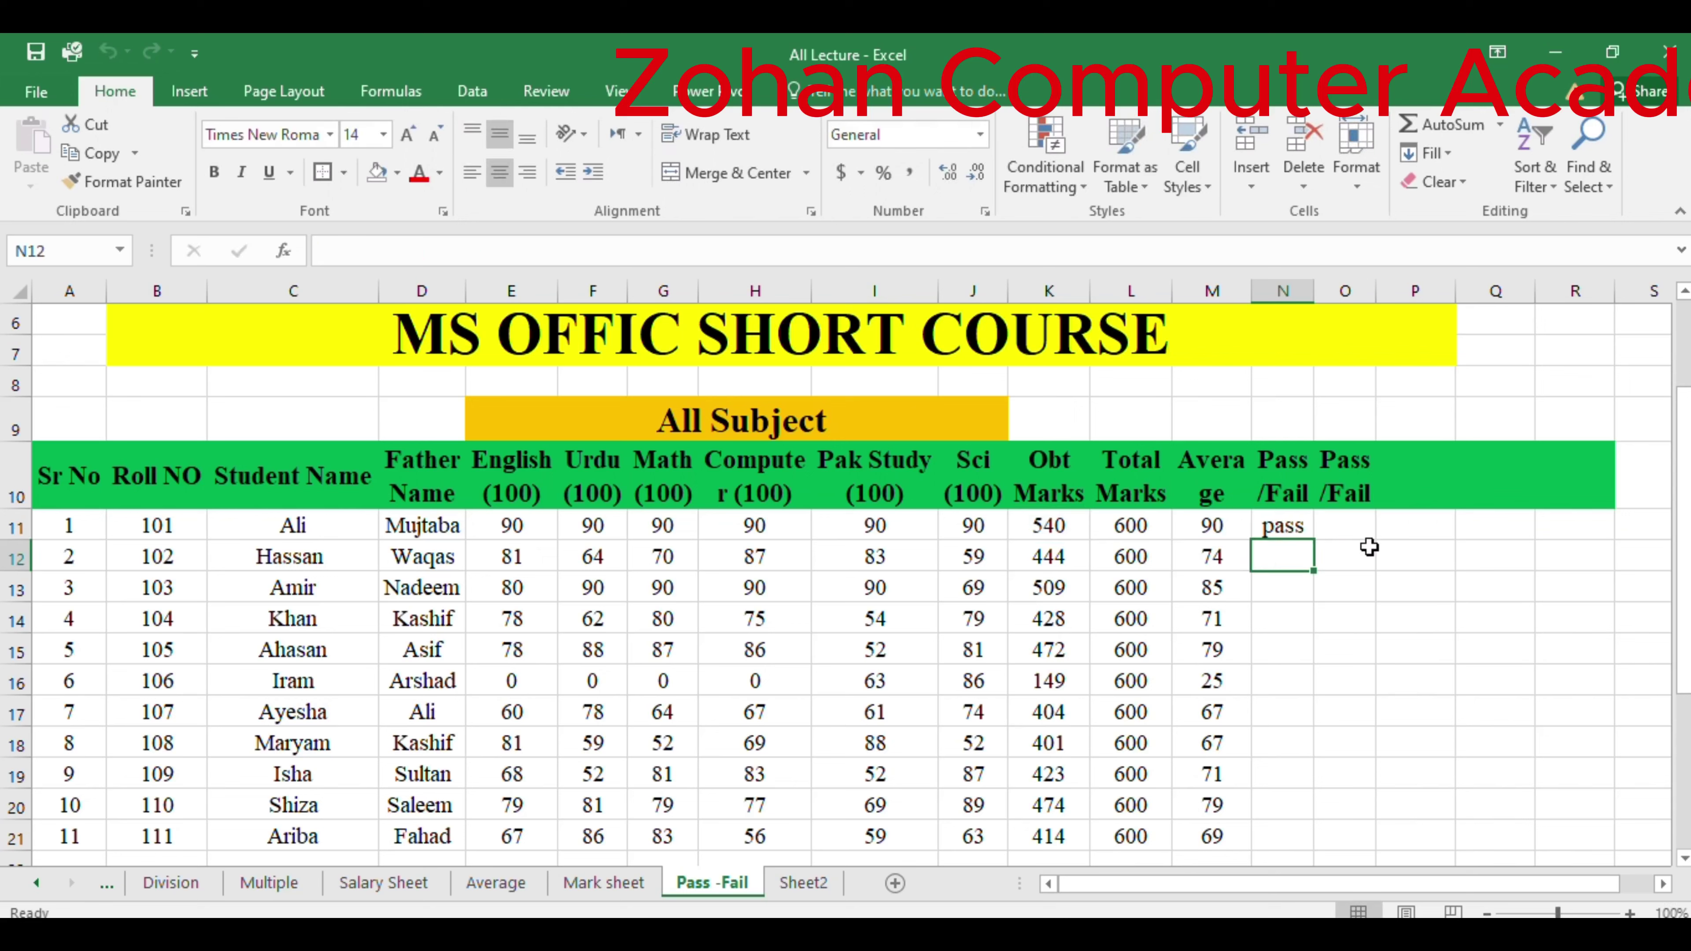
# Fill the pass/fail formula from N11 down through N21 for all remaining students.
pyautogui.click(1290, 526)
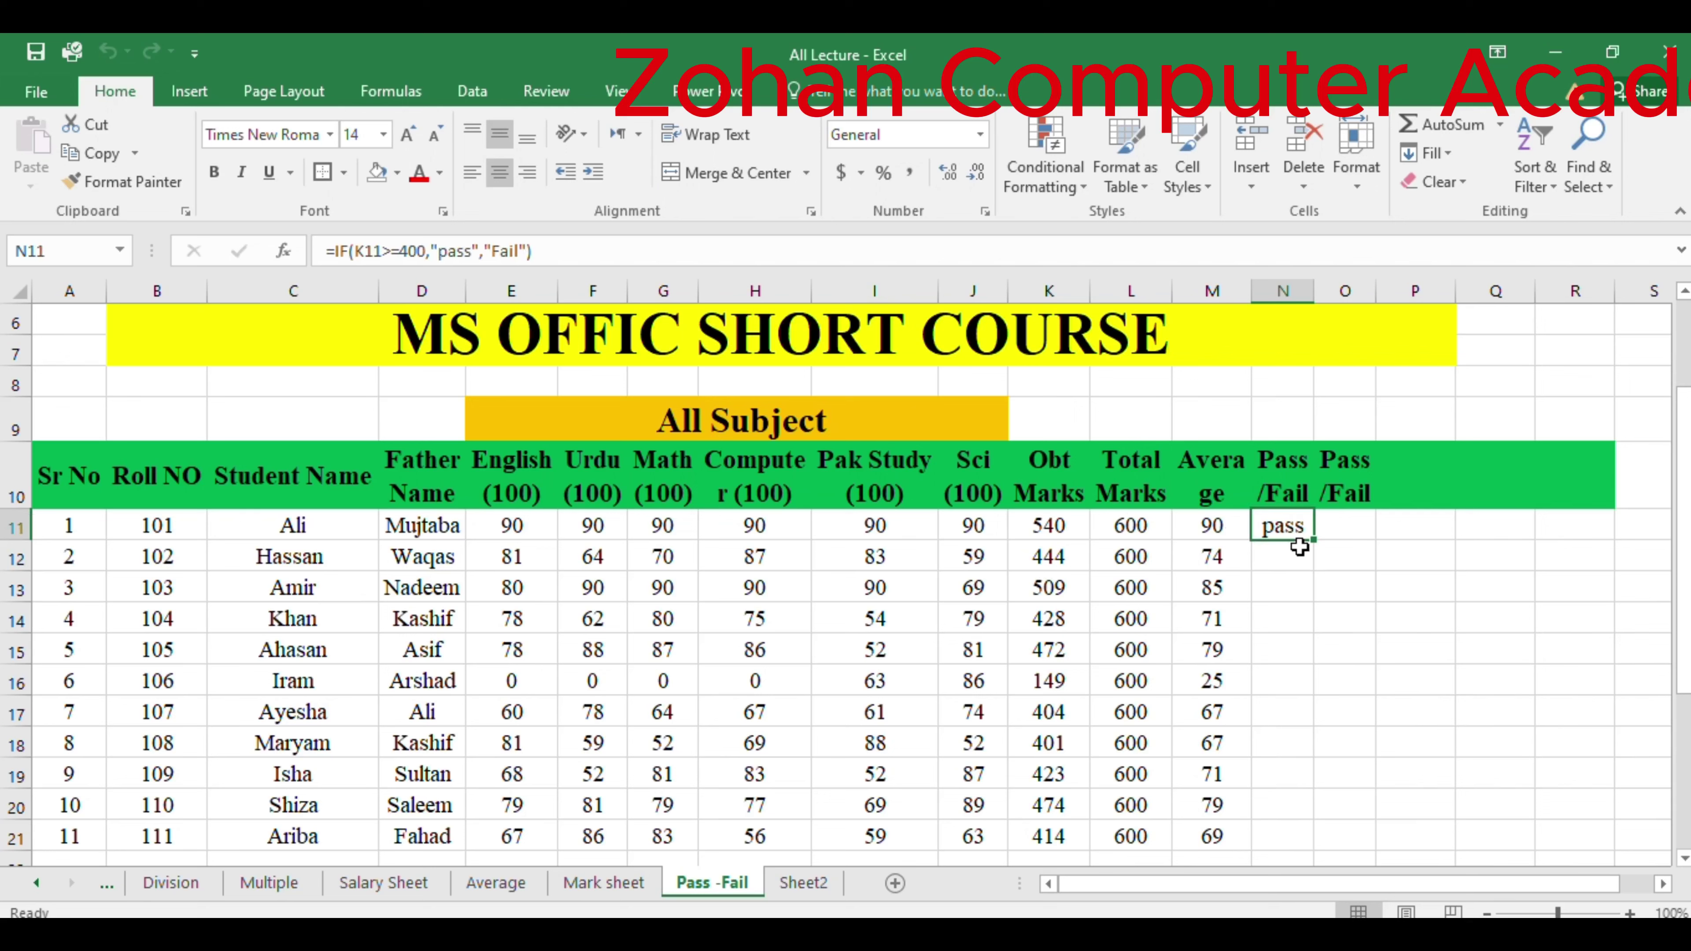
pyautogui.doubleClick(1315, 543)
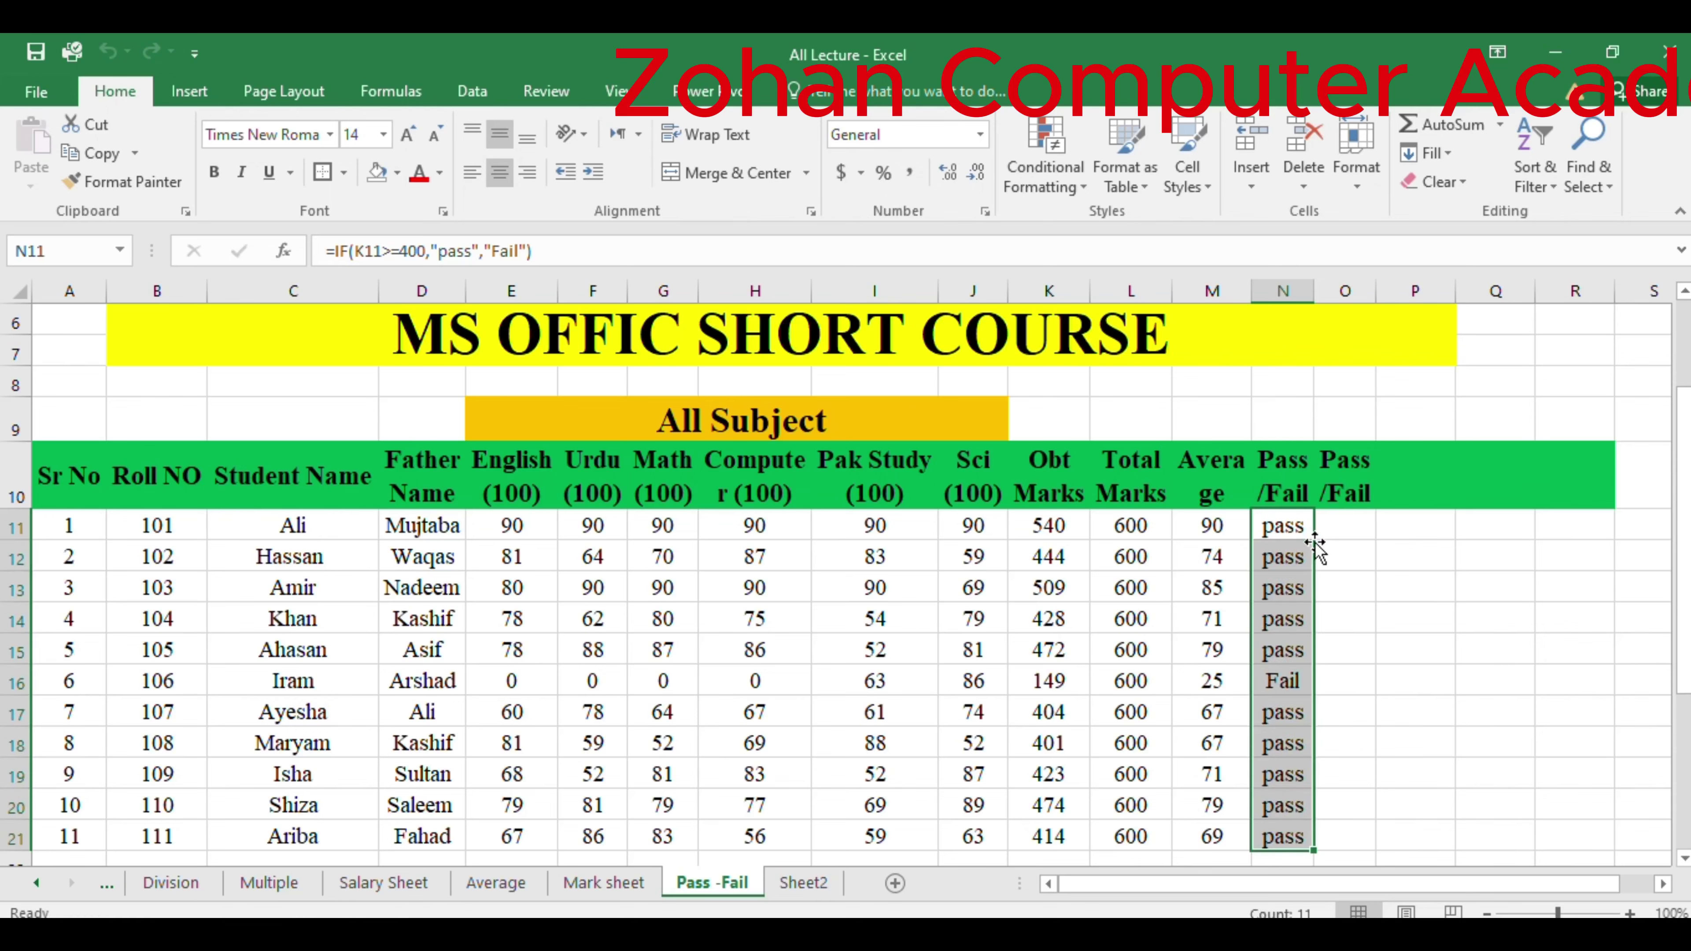
# Change the marks in row 13 to 50 for Computer, 30 for Math and 20 for English.
pyautogui.moveTo(1683, 477); pyautogui.dragTo(1683, 478)
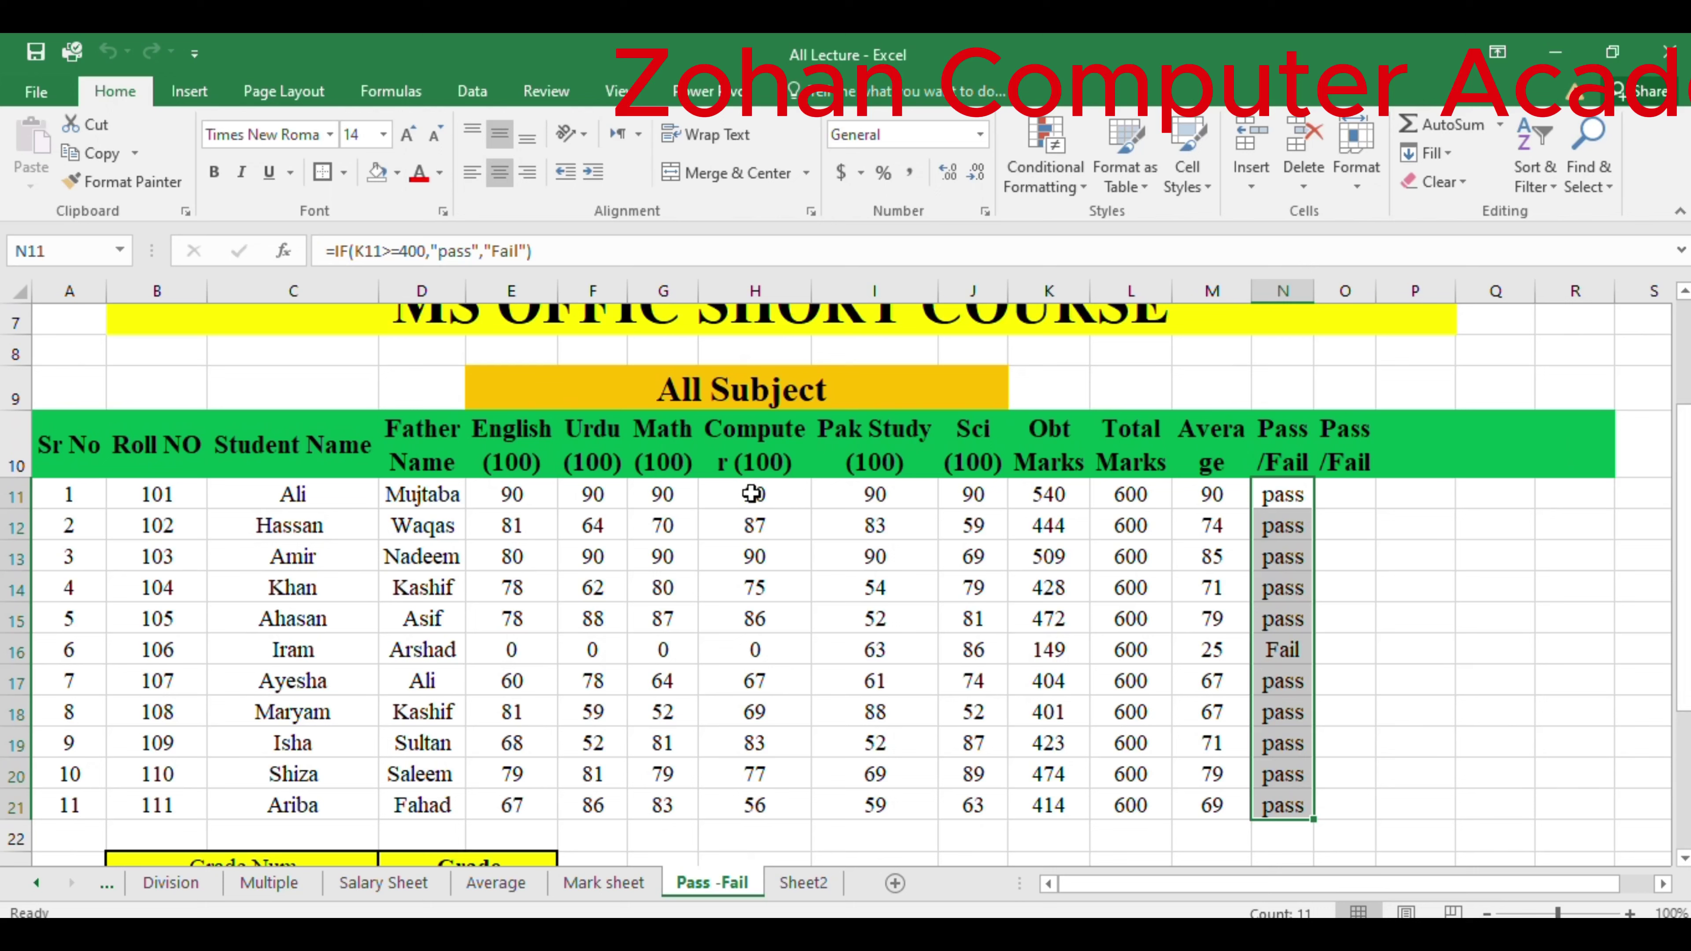
pyautogui.click(749, 552)
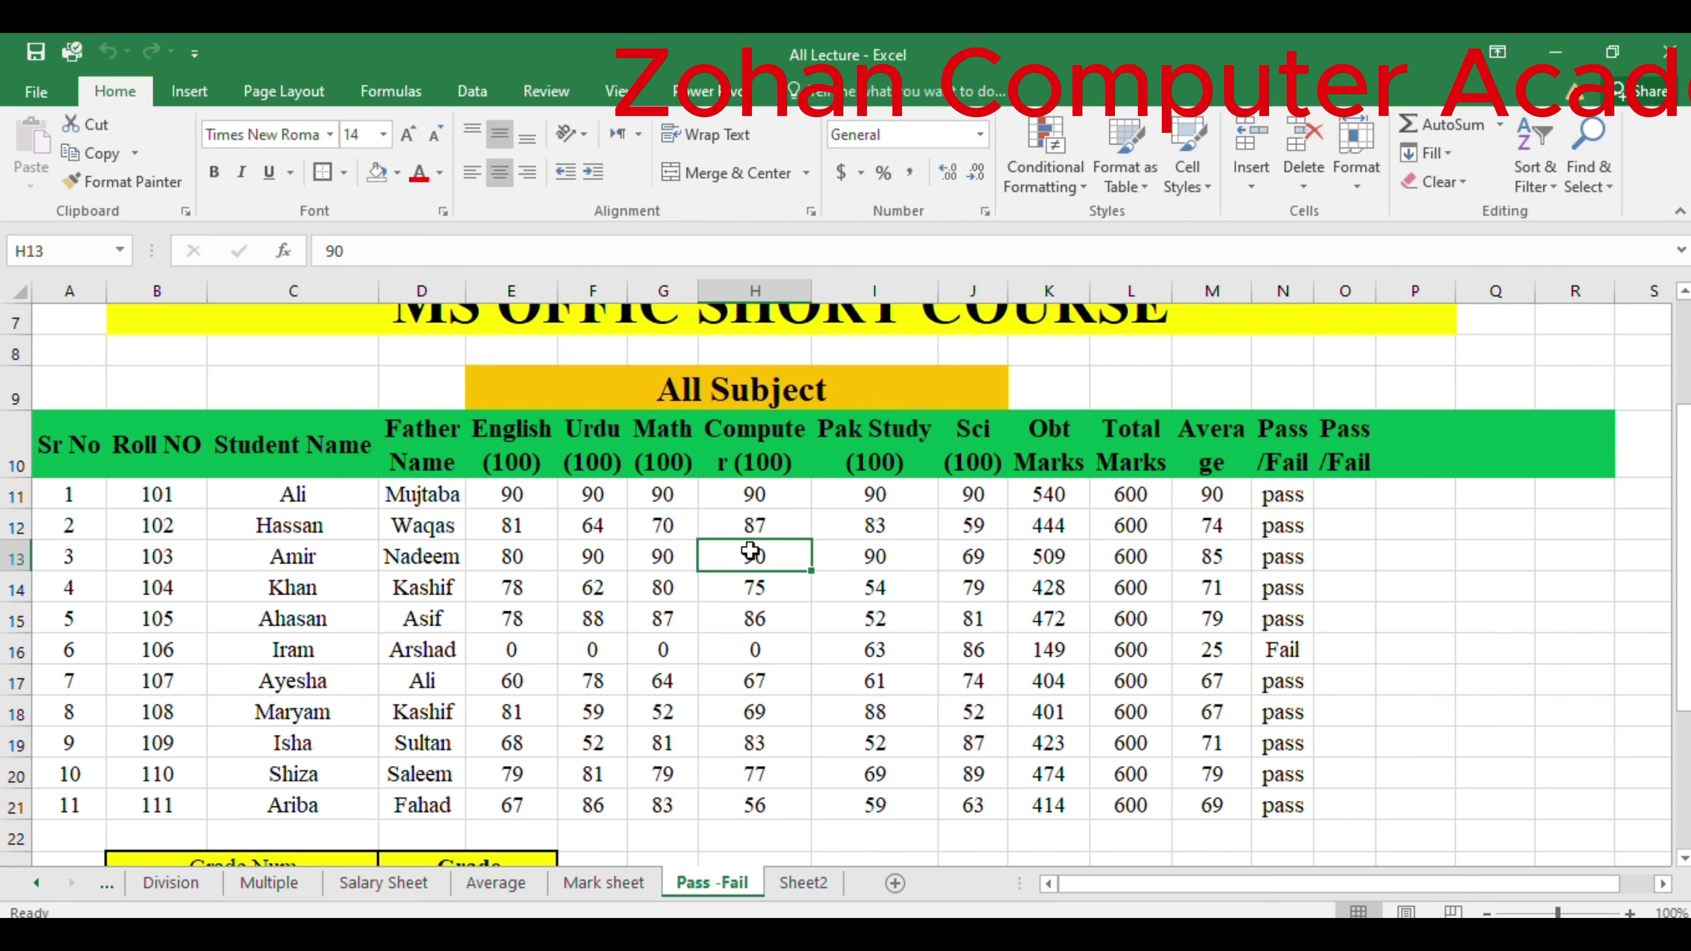
pyautogui.write('50')
pyautogui.press('Left')
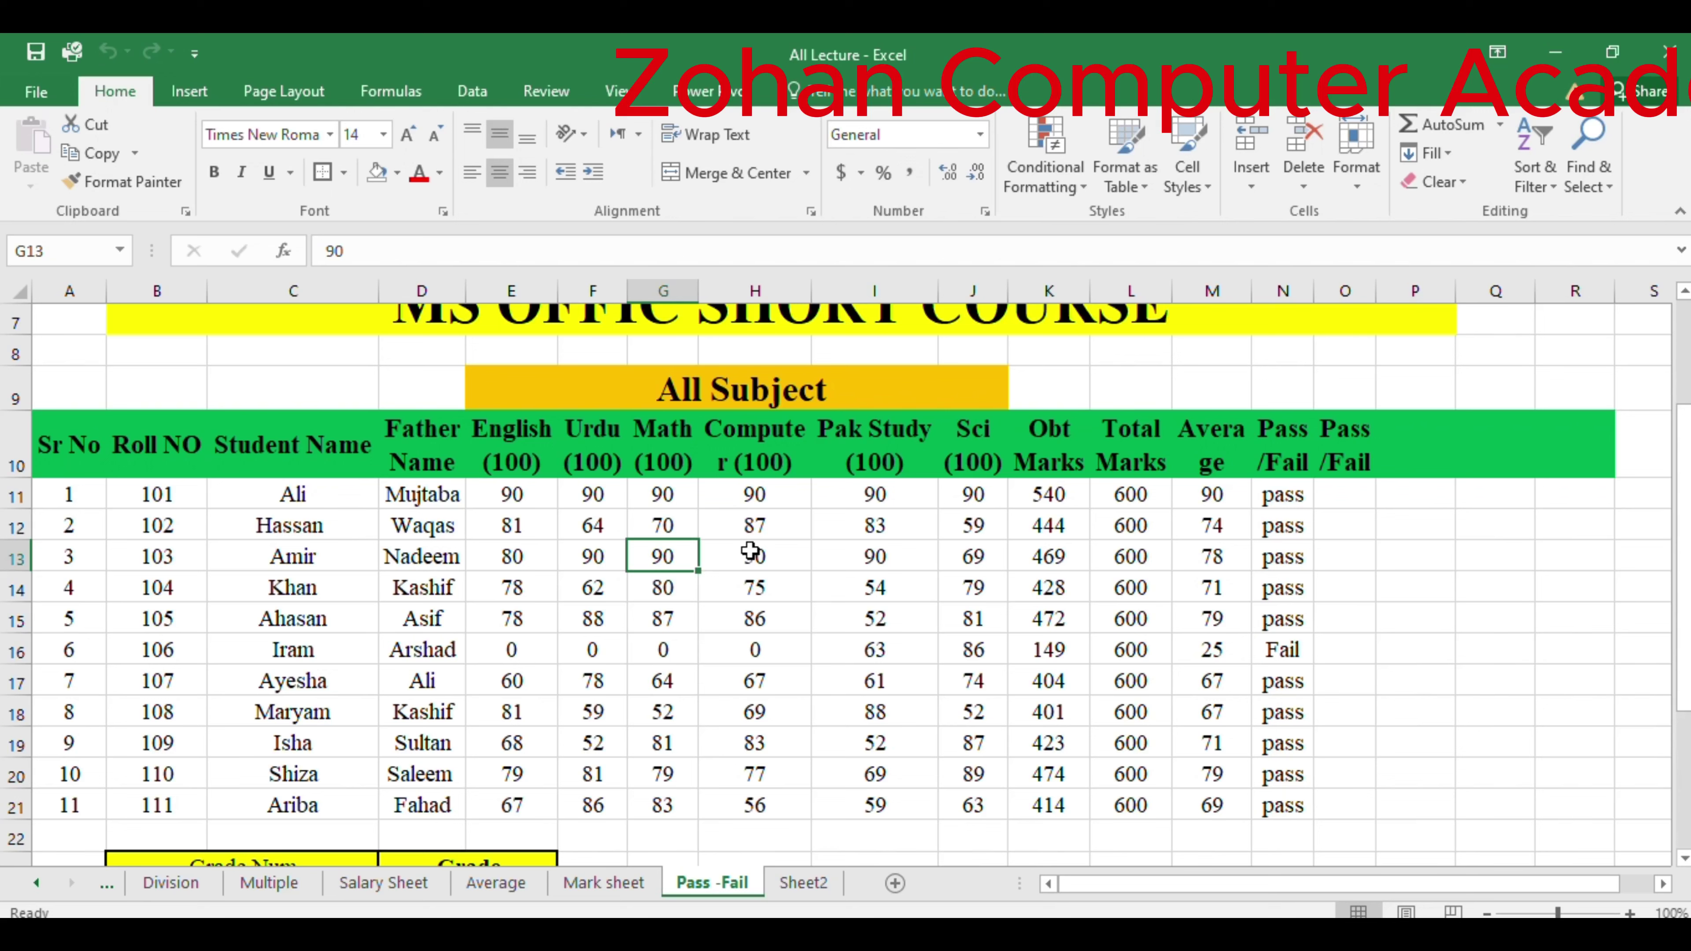
pyautogui.write('30')
pyautogui.press('Left')
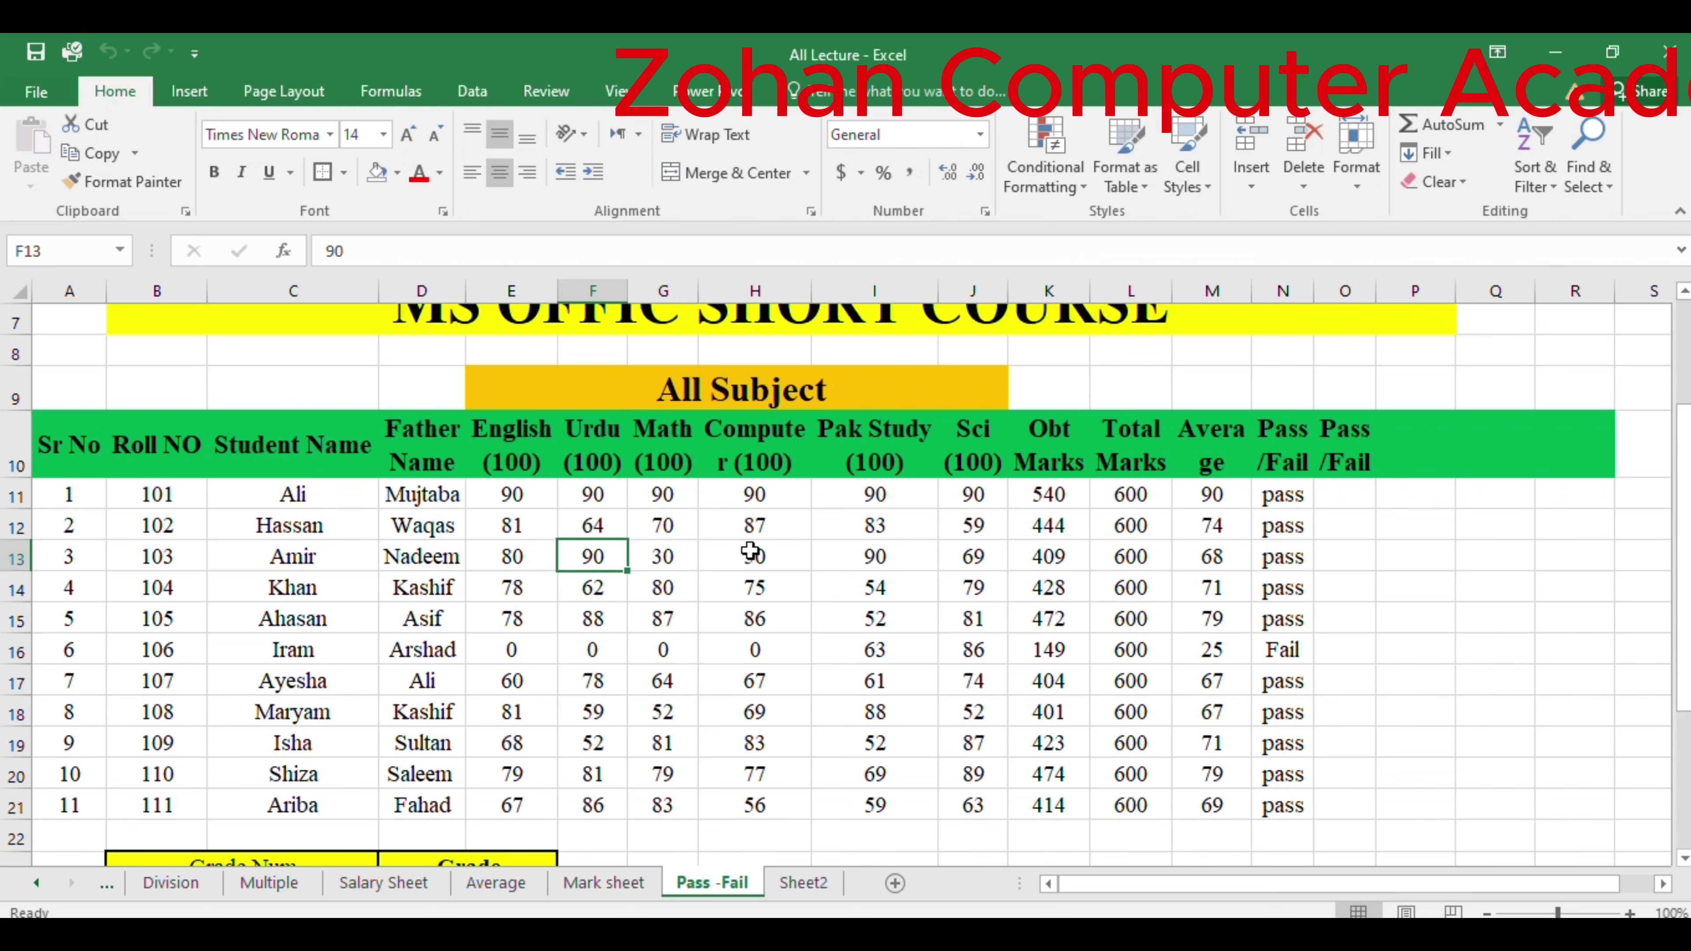
pyautogui.press('Left')
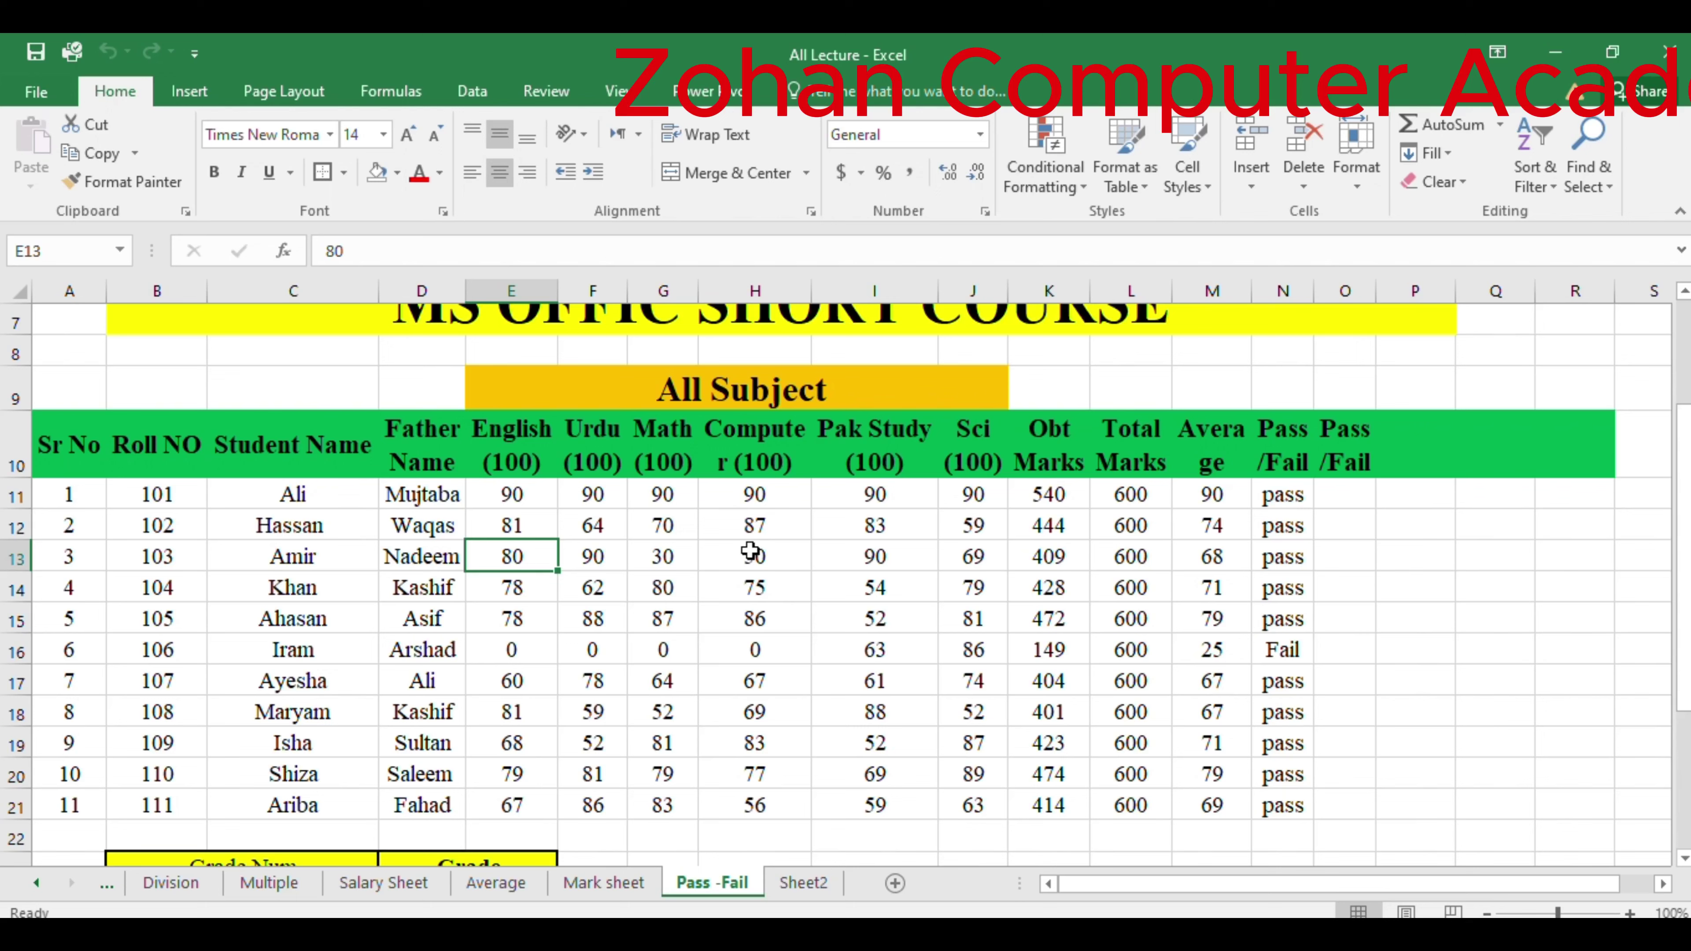
pyautogui.write('20')
pyautogui.press('Right')
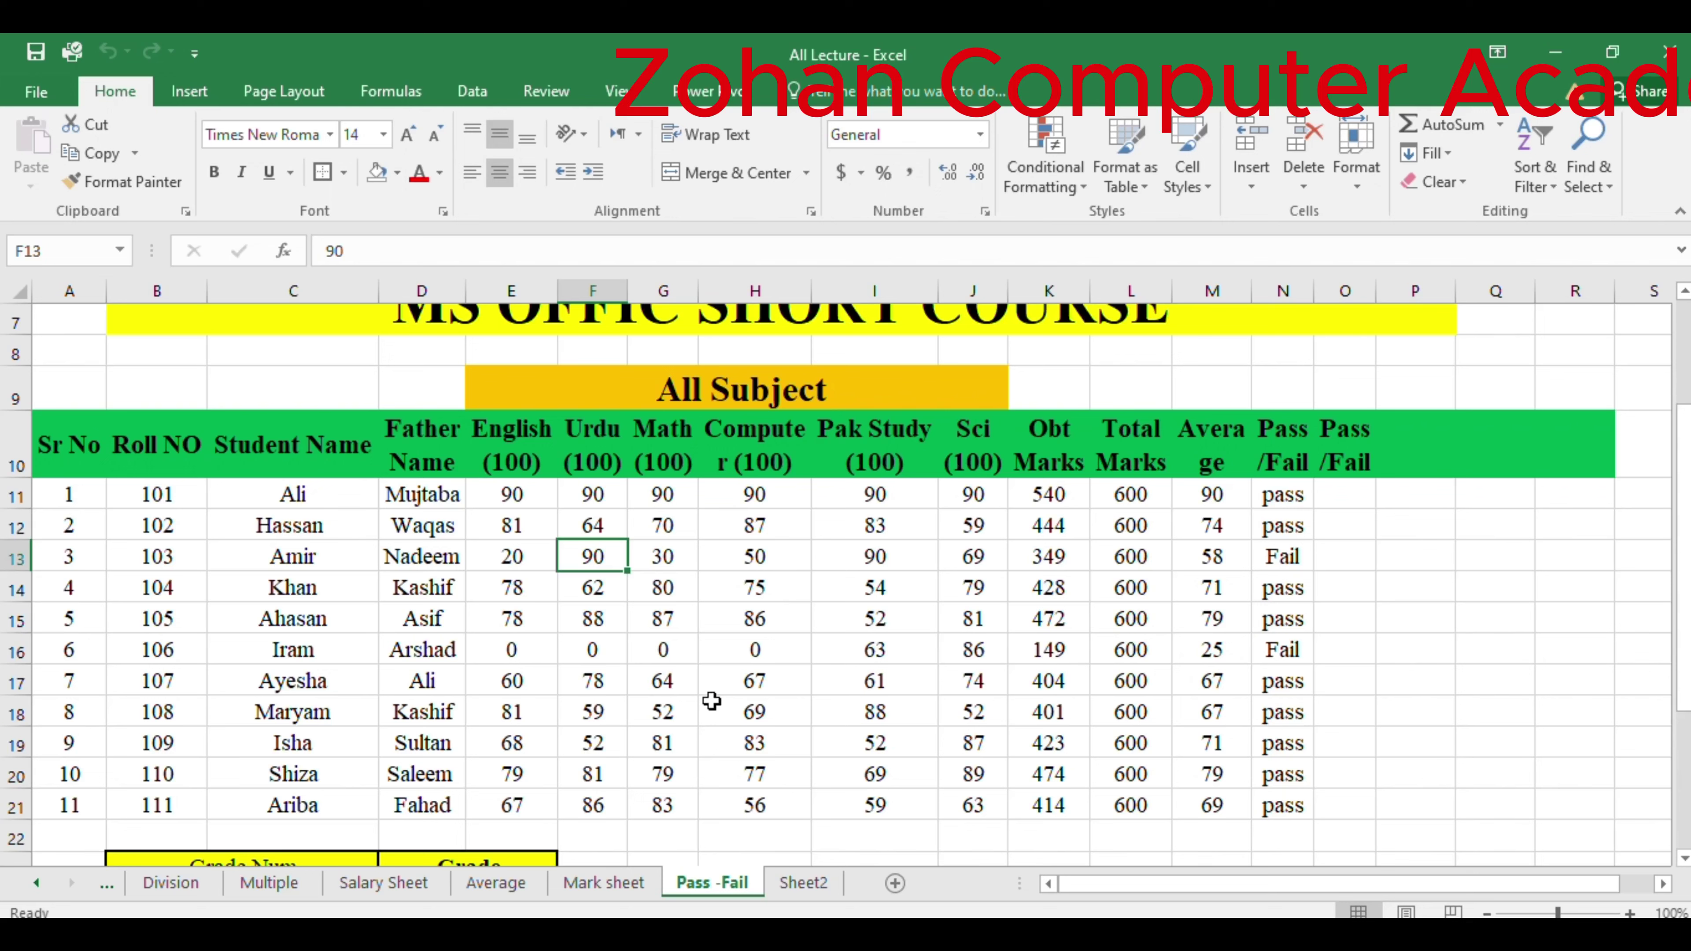
# Test the pass/fail formula by trying English marks of 20, 80, 70 and 60 in cell E17.
pyautogui.click(515, 681)
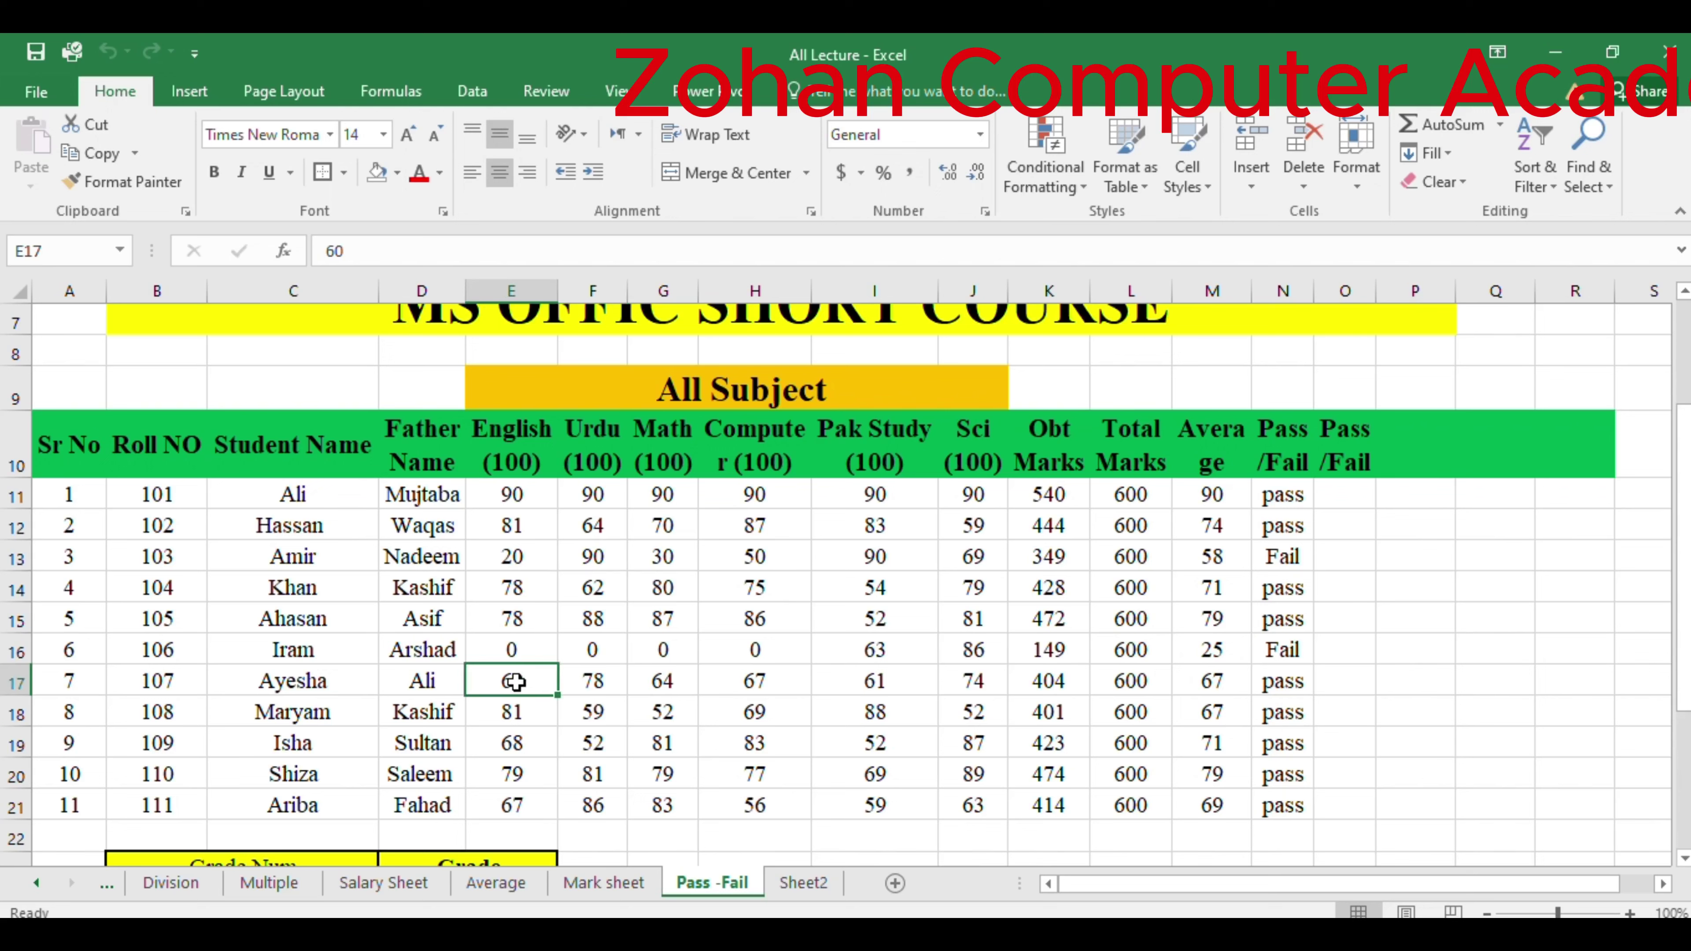
pyautogui.write('20')
pyautogui.press('Tab')
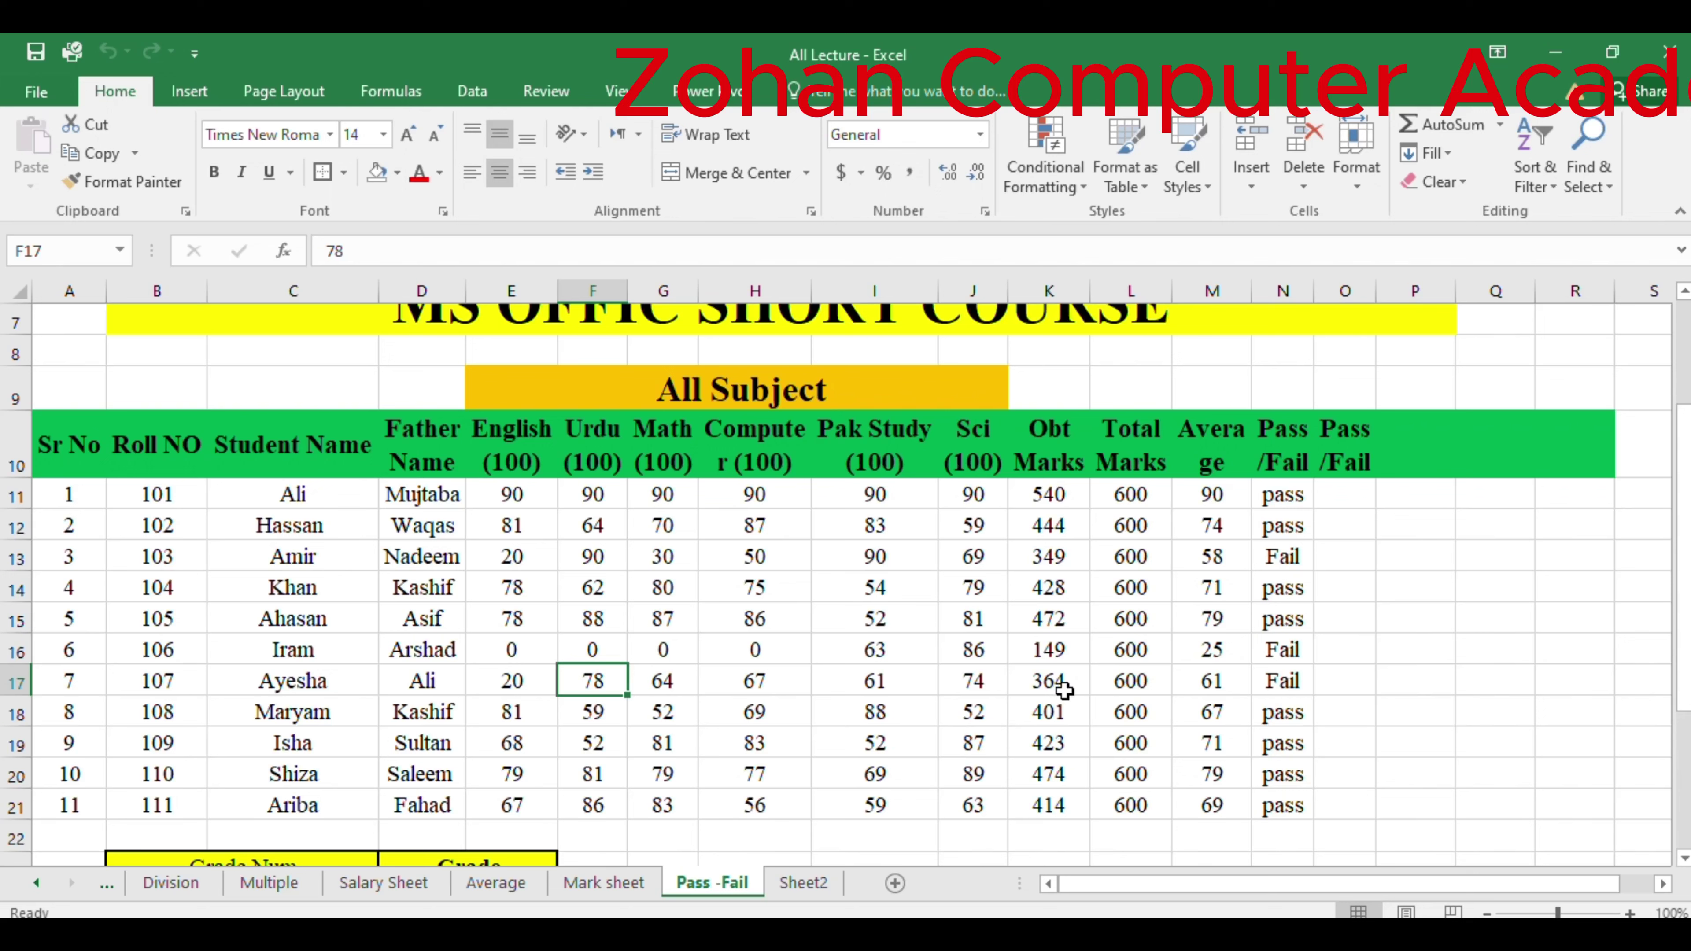
pyautogui.click(519, 683)
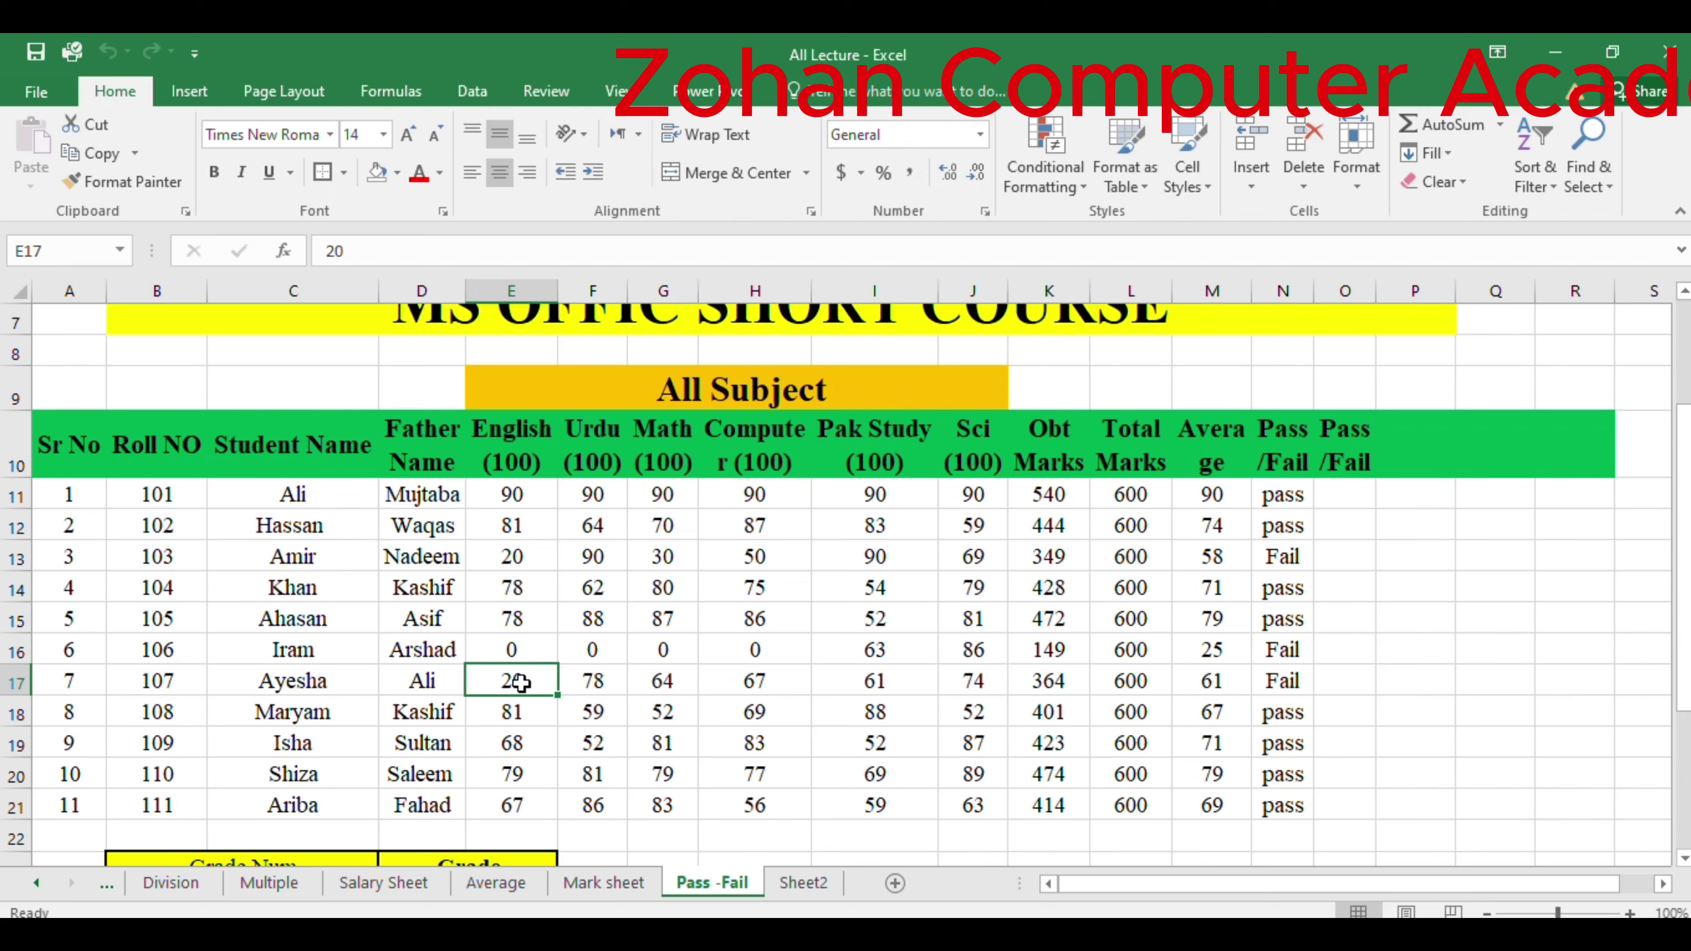
pyautogui.write('80')
pyautogui.press('Tab')
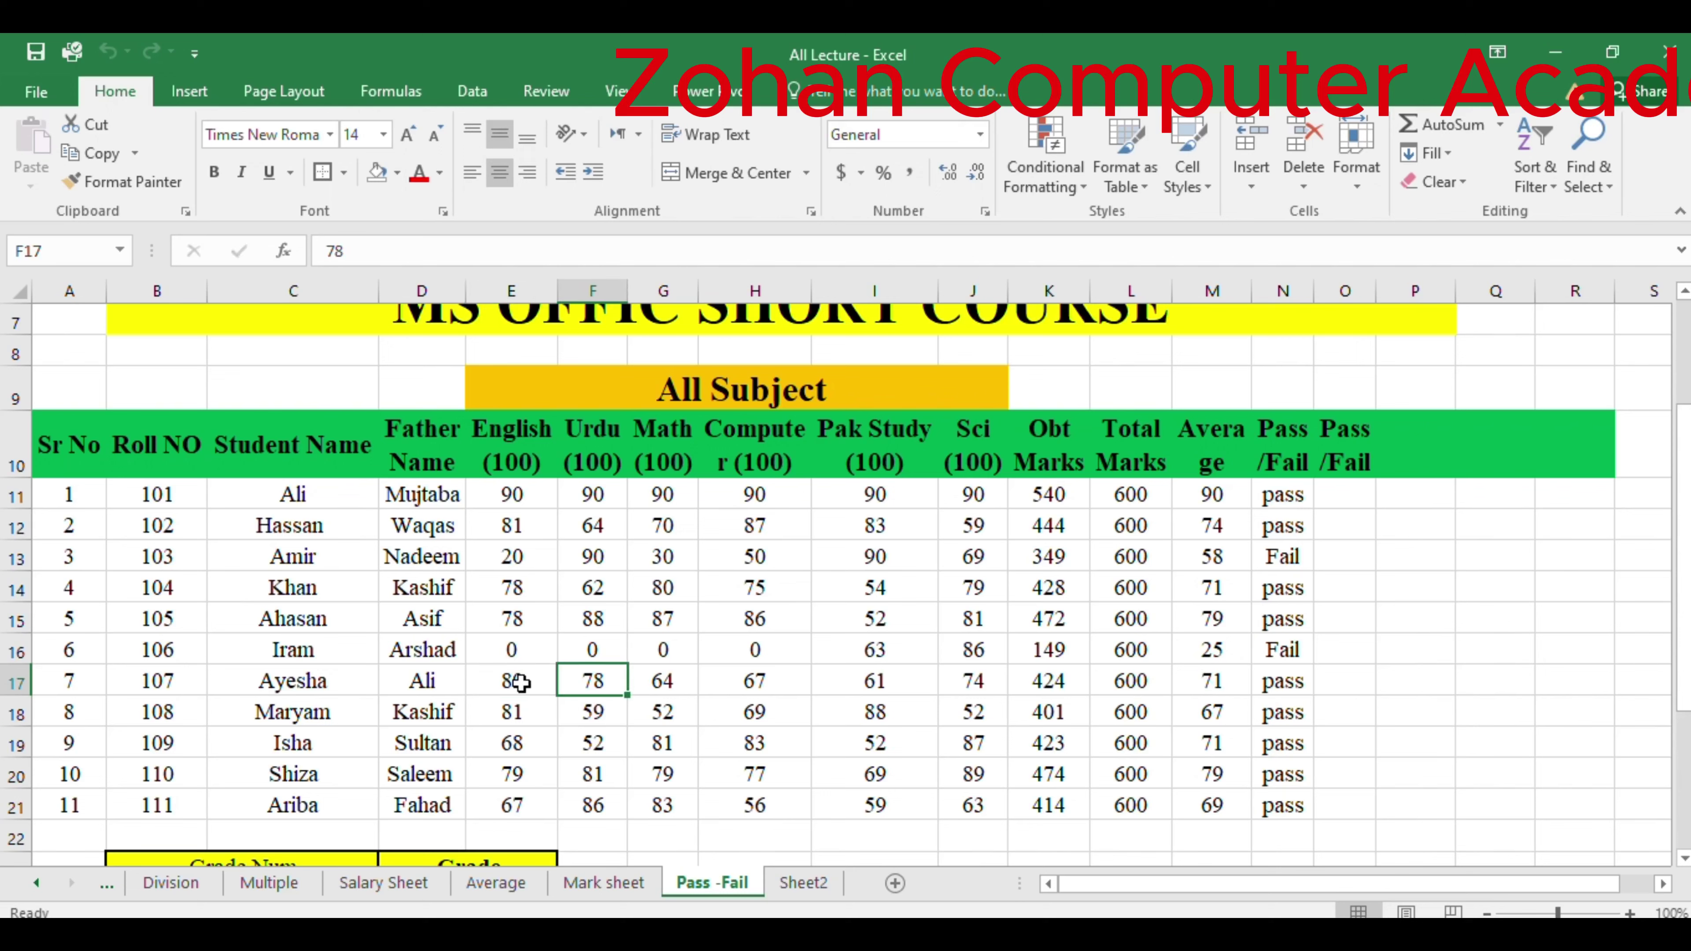
pyautogui.click(520, 683)
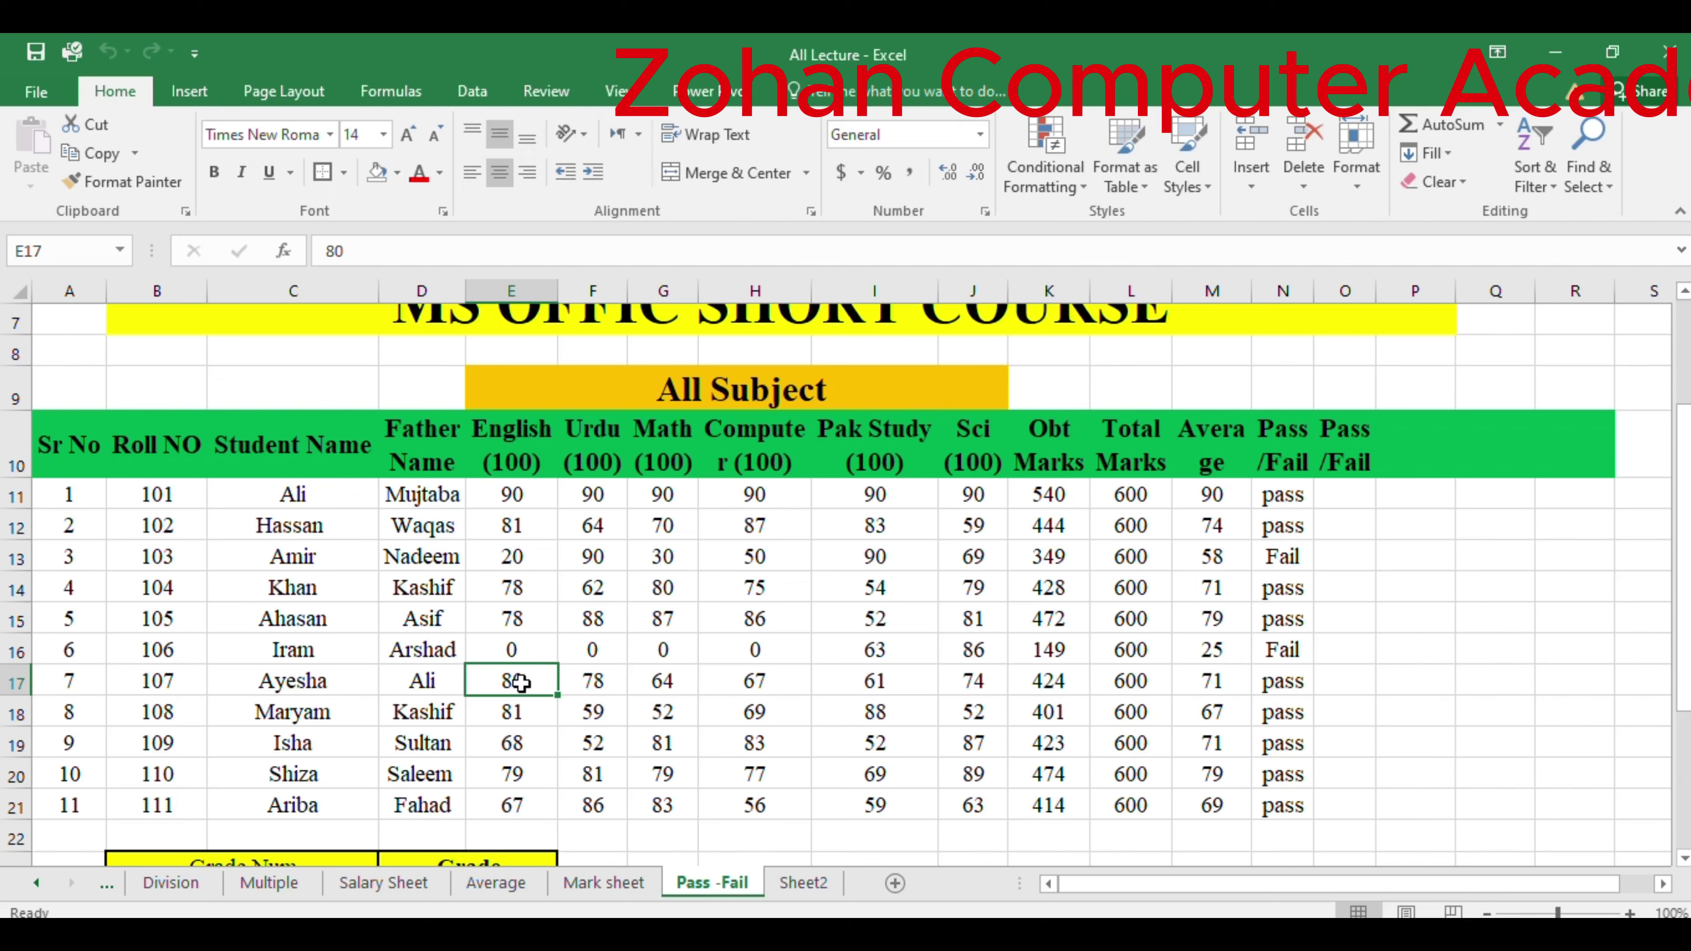
pyautogui.write('70')
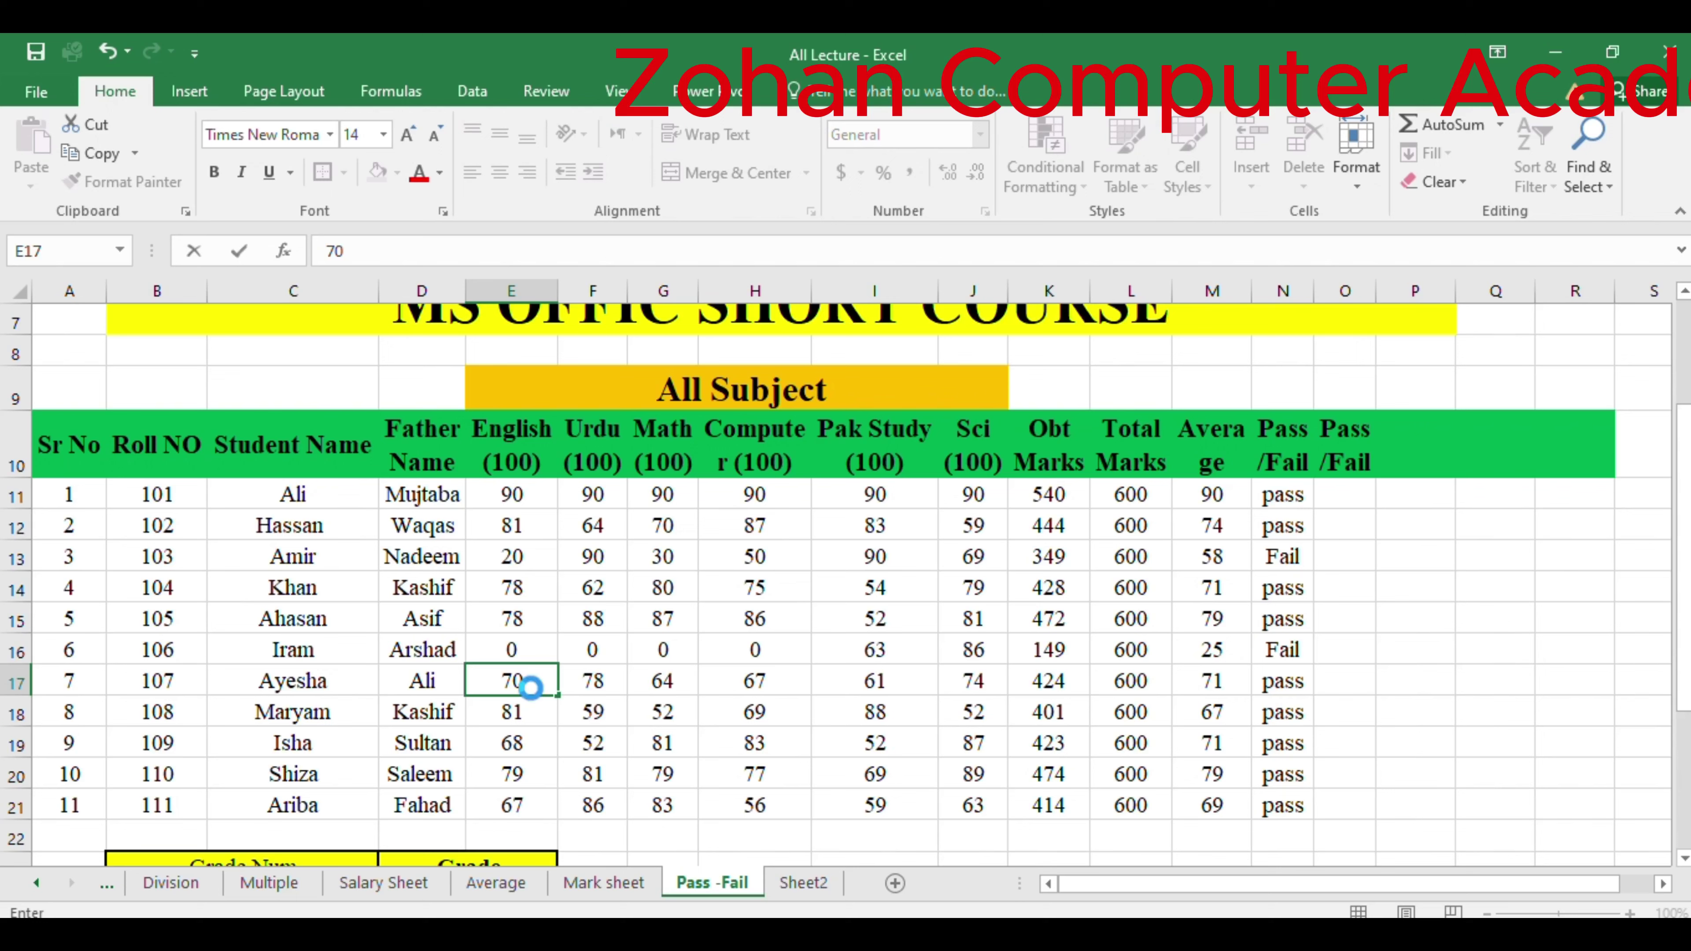
pyautogui.press('Tab')
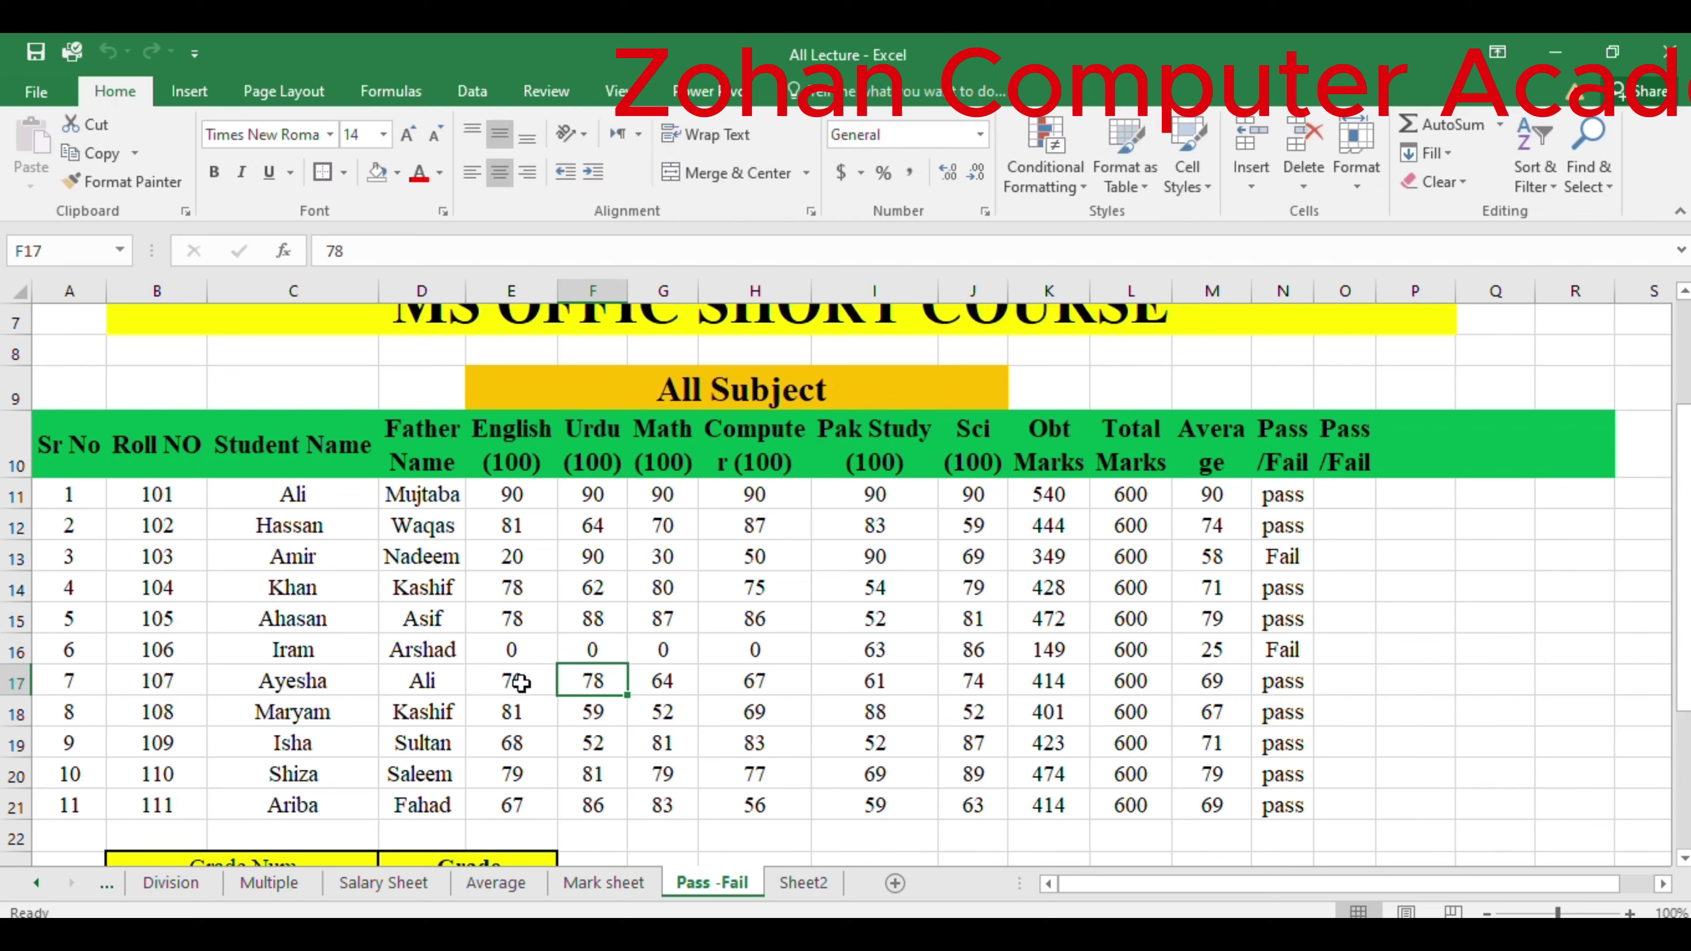
pyautogui.click(520, 682)
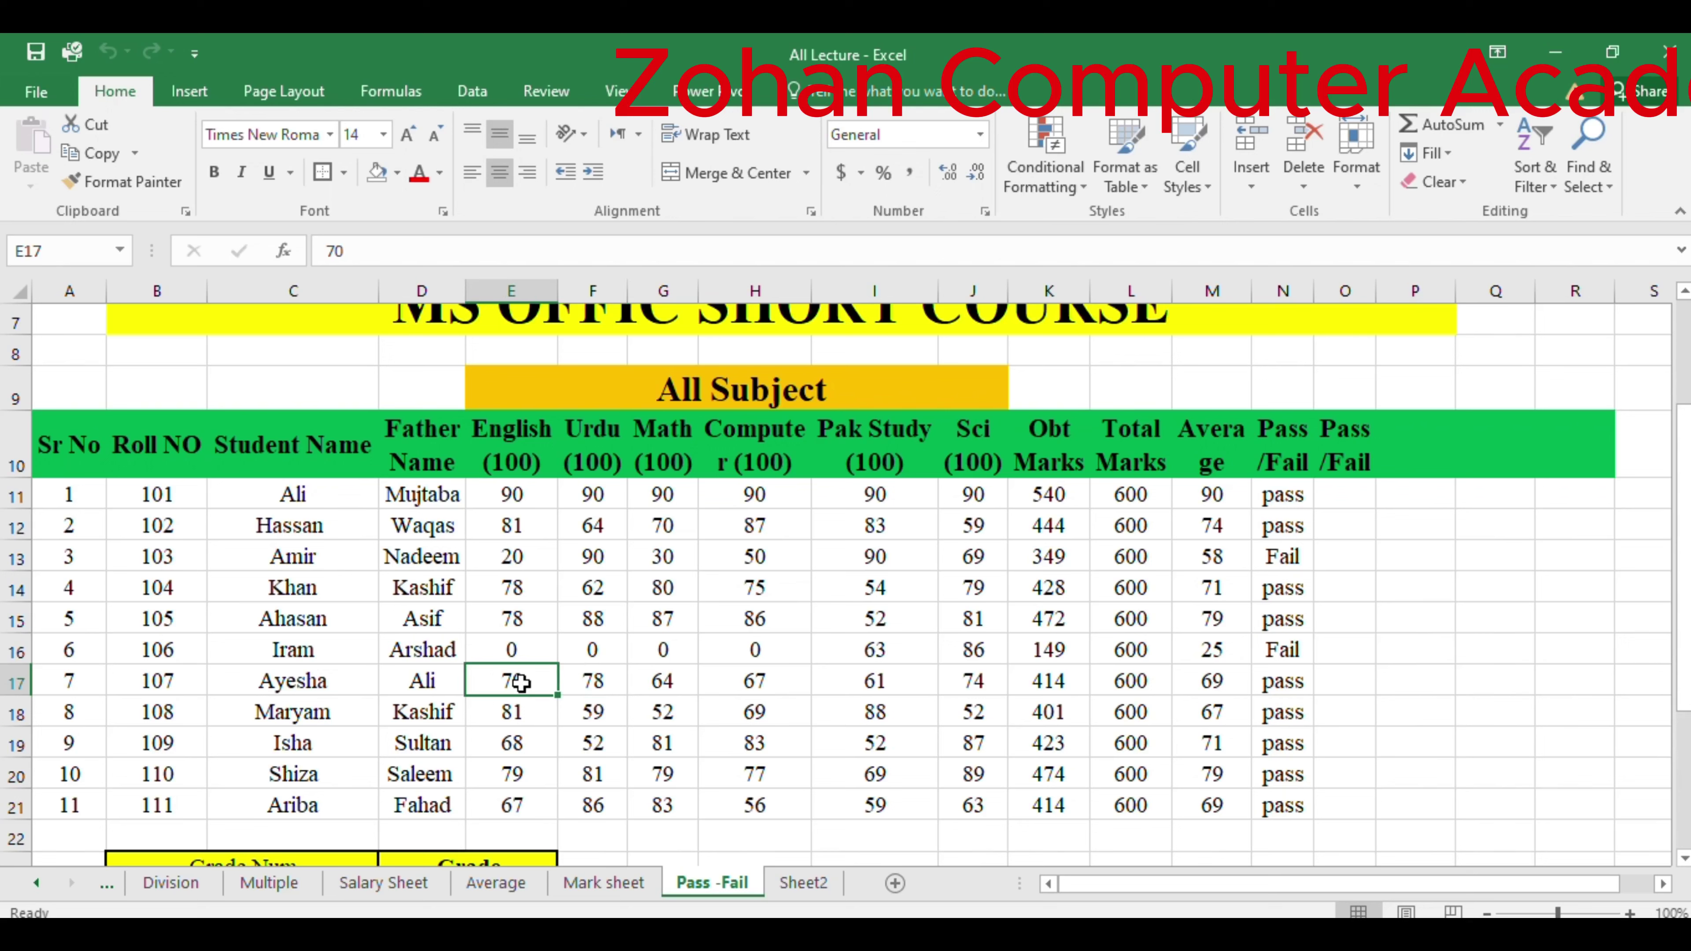
pyautogui.write('60')
pyautogui.press('Tab')
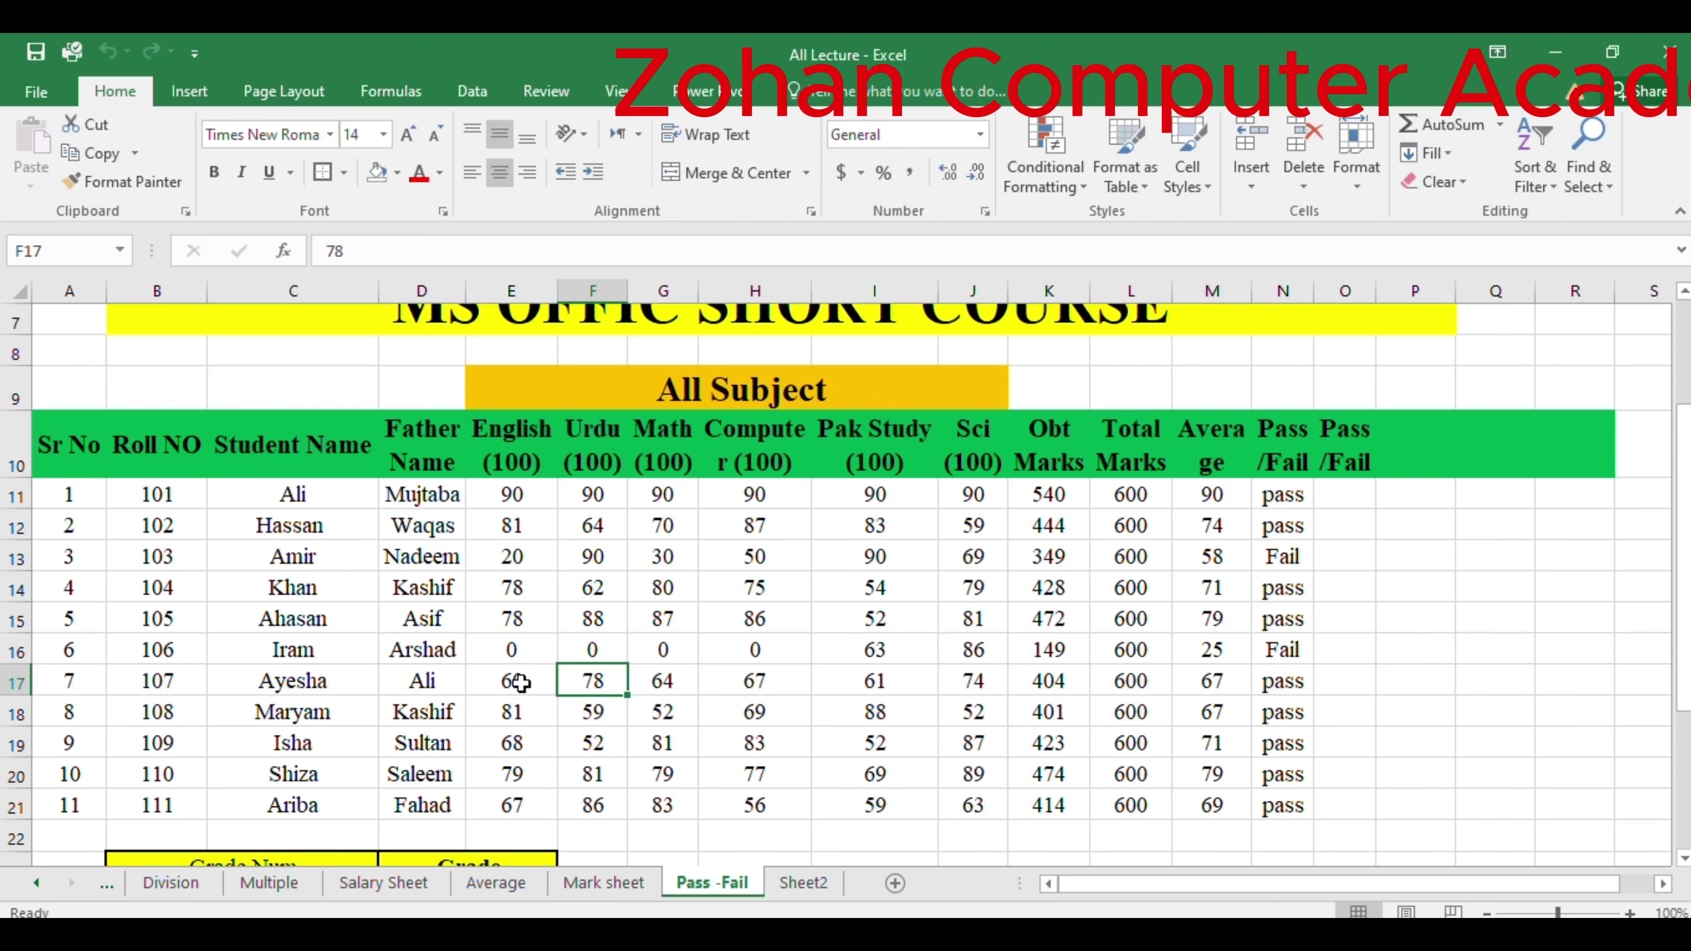
# Set the English marks in cell E17 to 55.
pyautogui.click(521, 682)
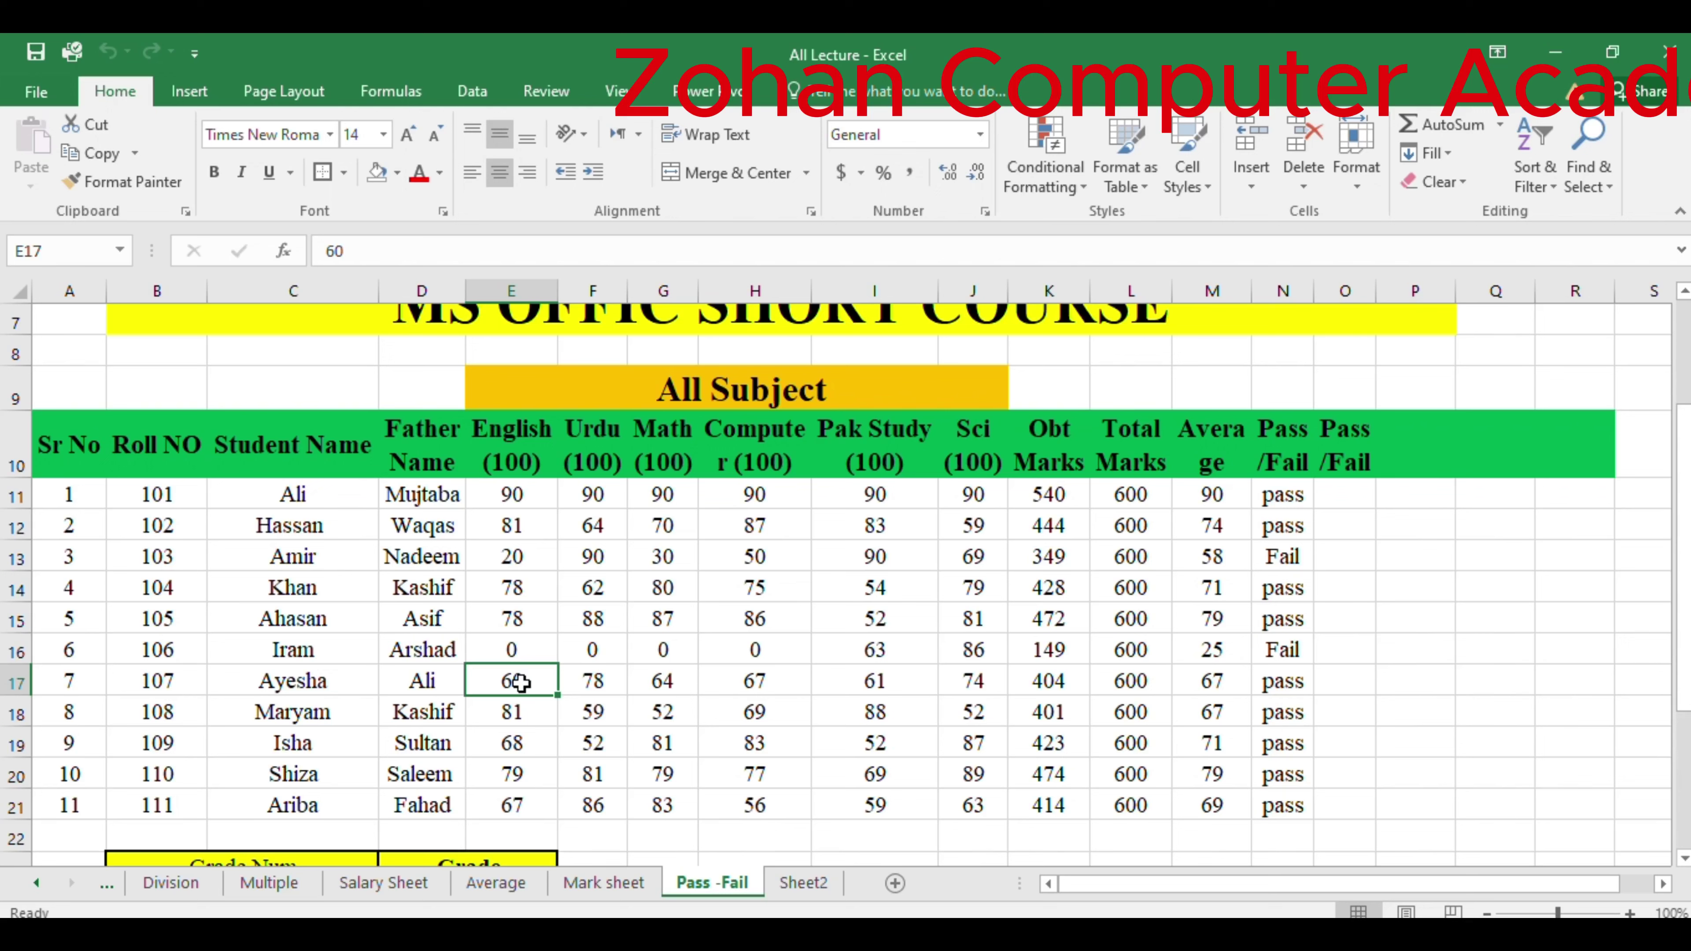
pyautogui.write('50')
pyautogui.press('Tab')
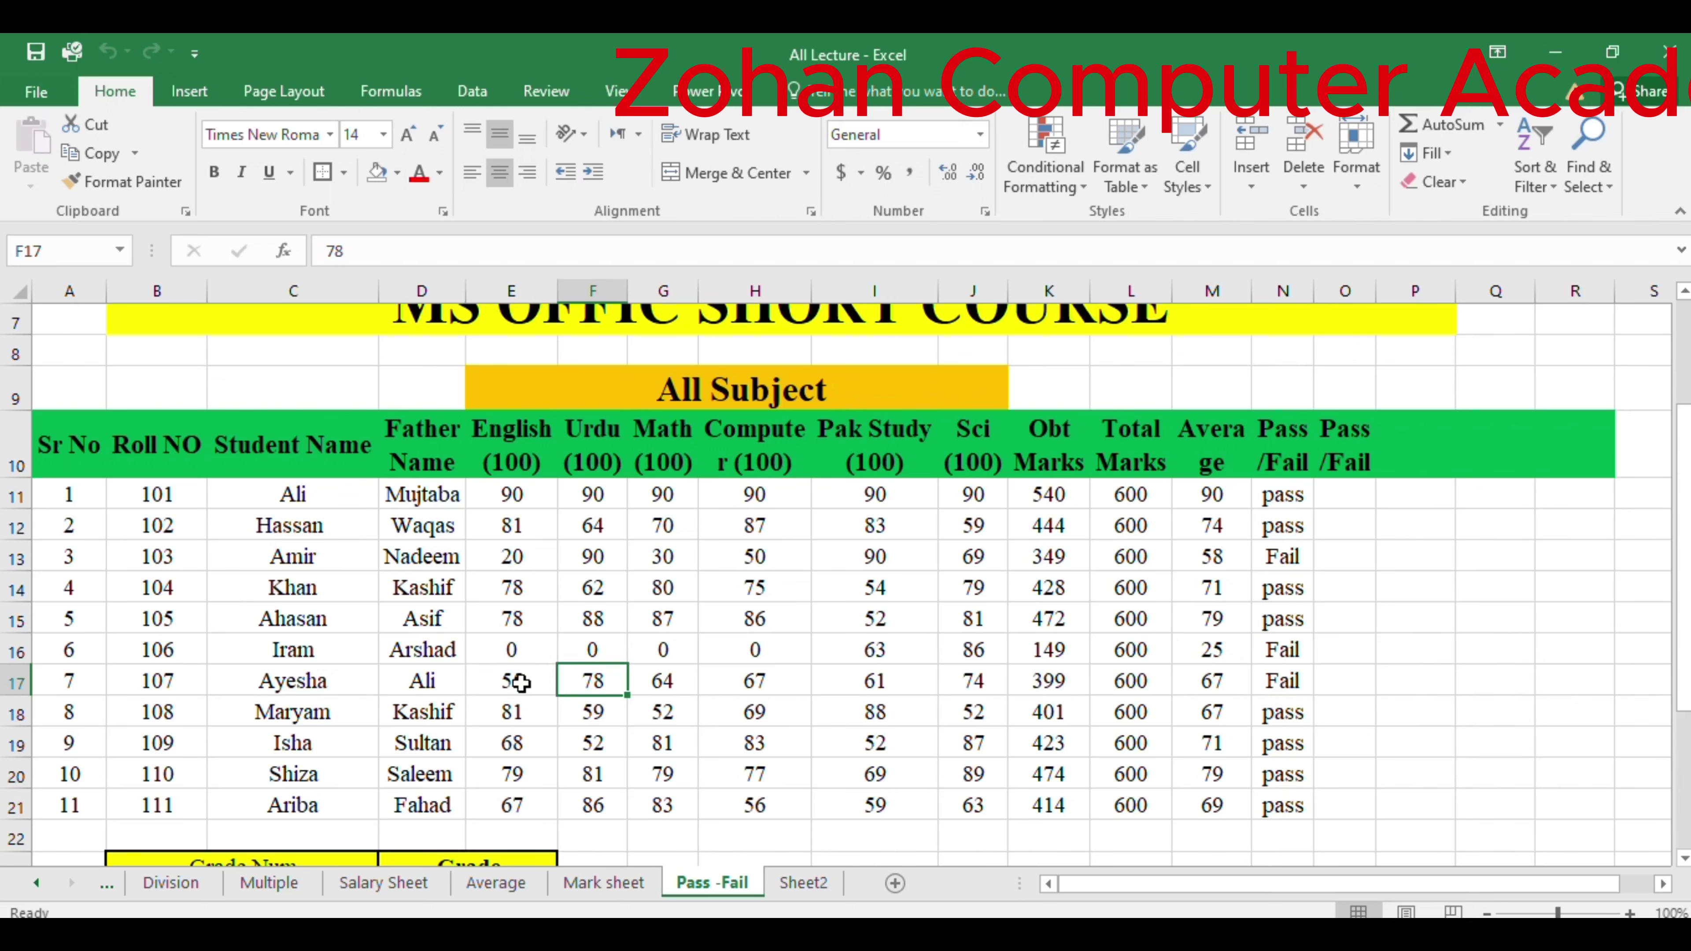
# Enter the reversed test formula =IF(K11<=400,"pass","Fail") in cell O11 of the second Pass/Fail column.
pyautogui.click(1057, 684)
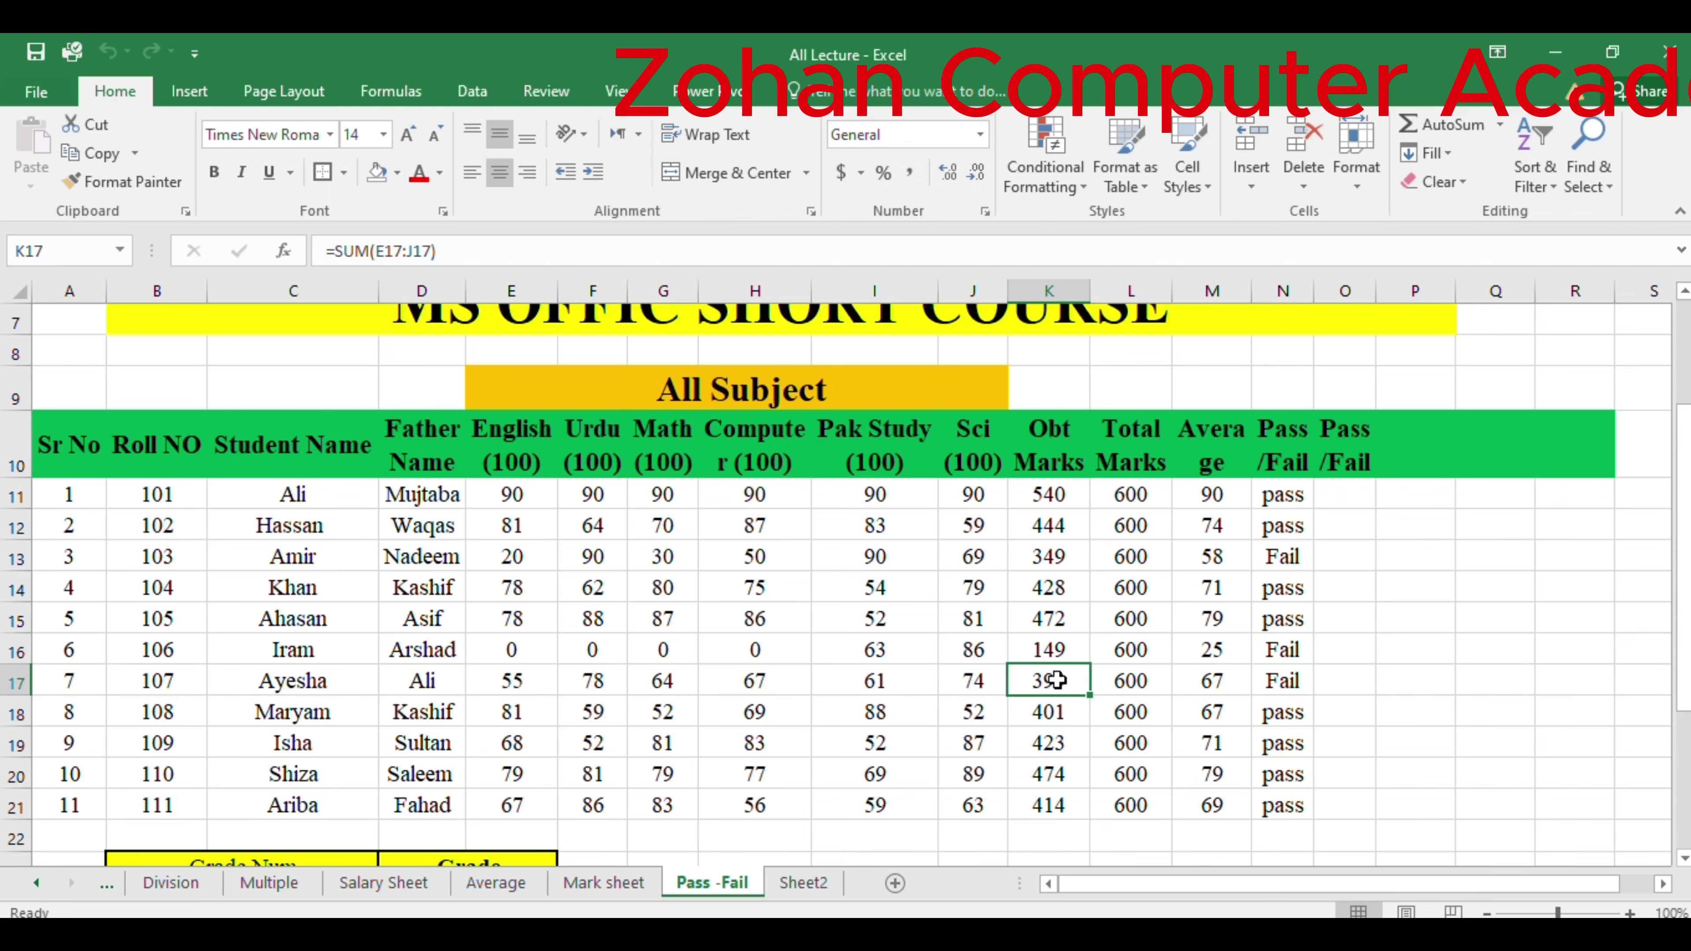
pyautogui.moveTo(1284, 650); pyautogui.dragTo(1283, 673)
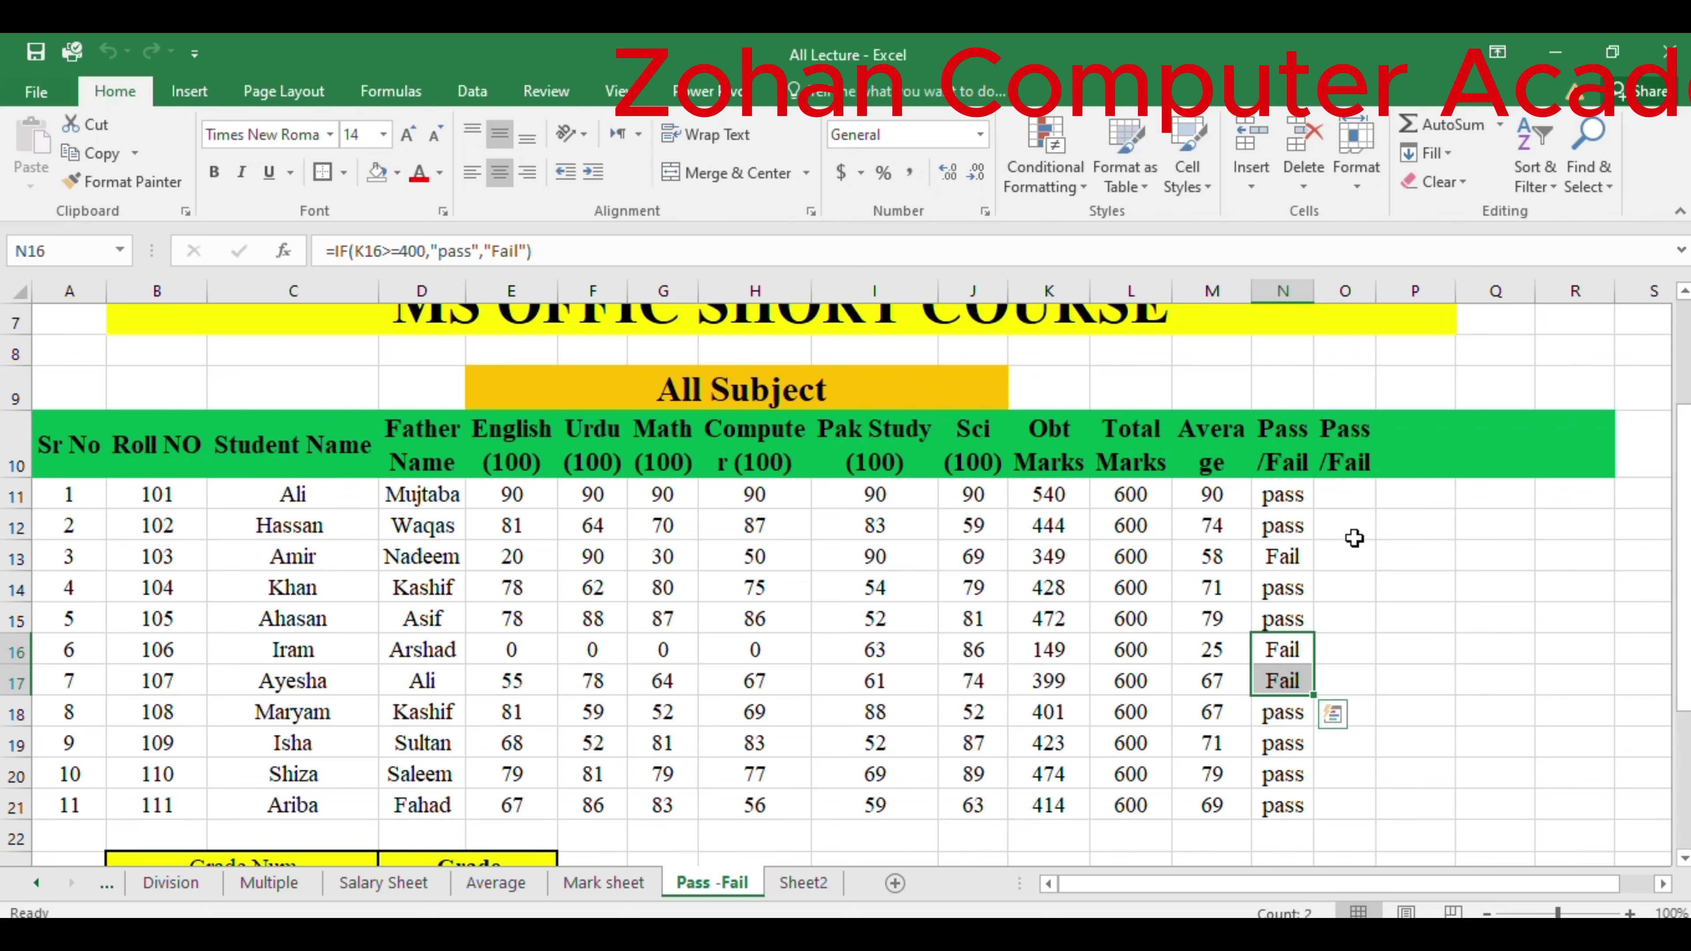
pyautogui.click(1344, 509)
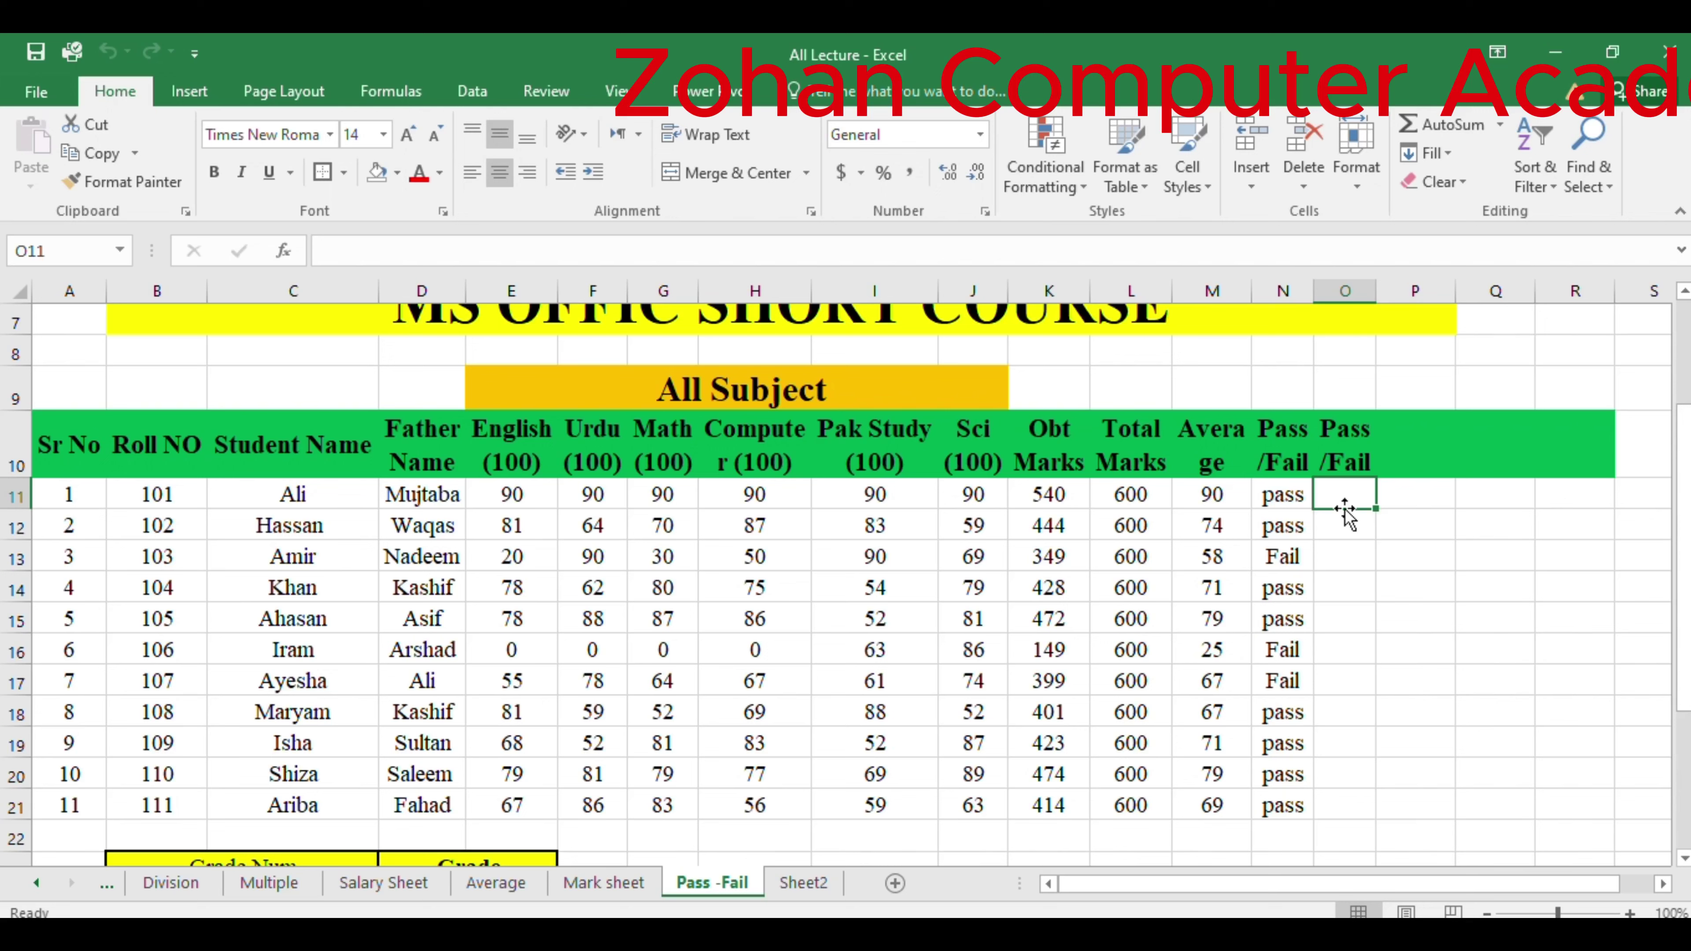
pyautogui.write('=if')
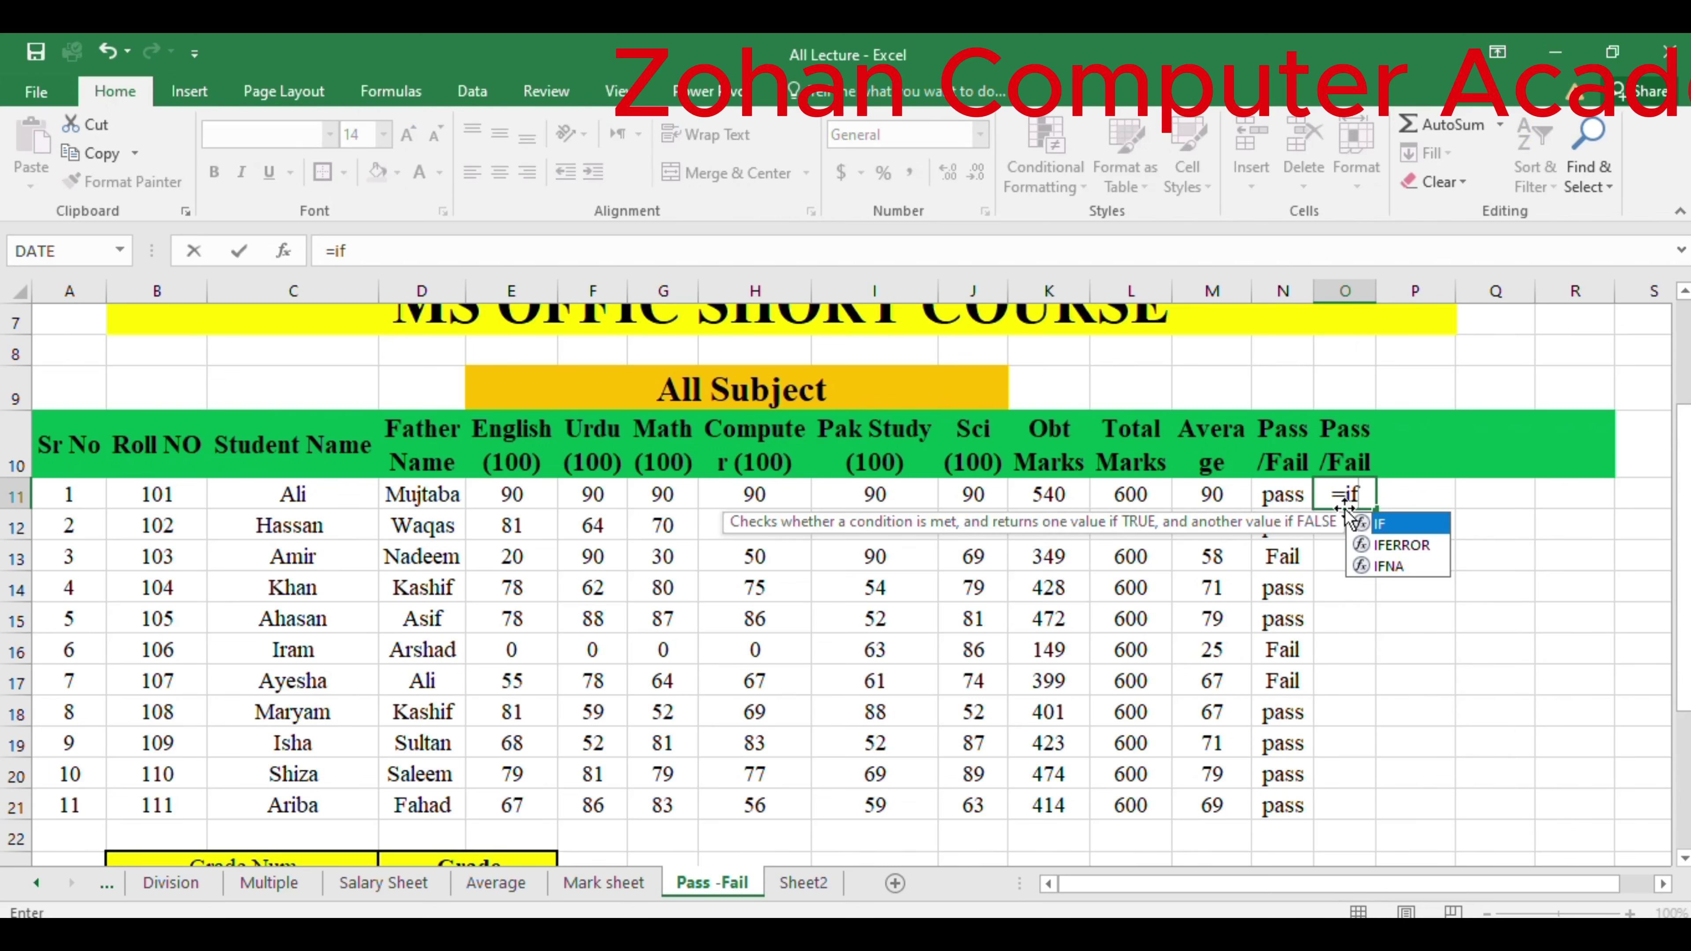
pyautogui.press('Tab')
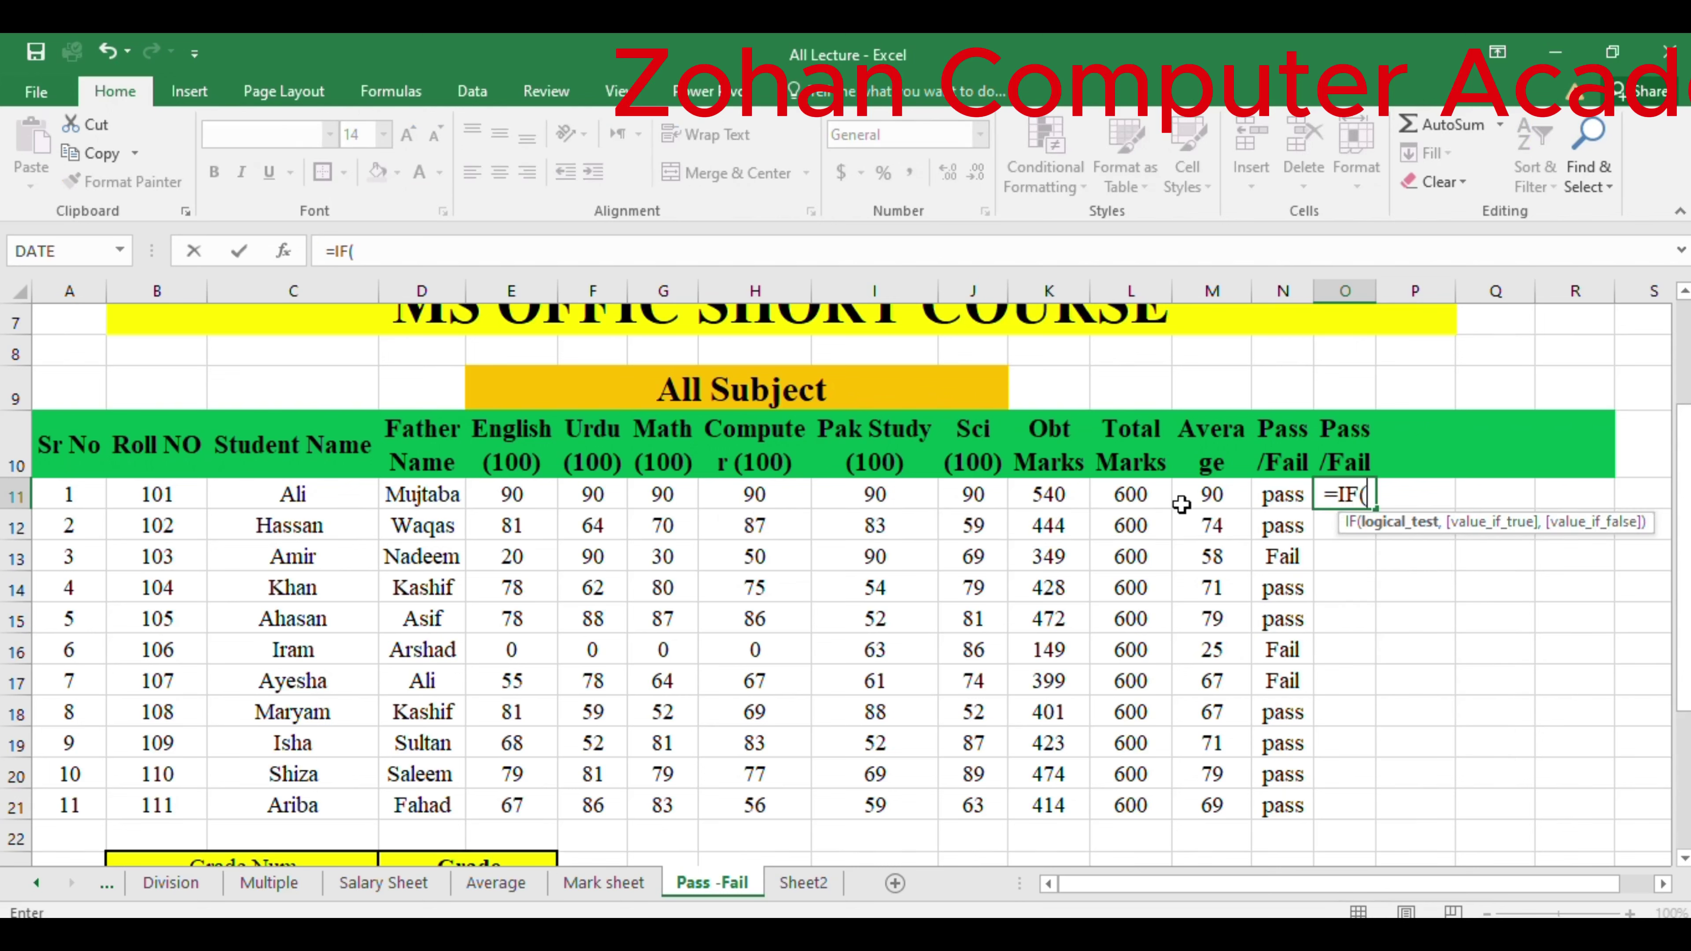
pyautogui.click(1049, 497)
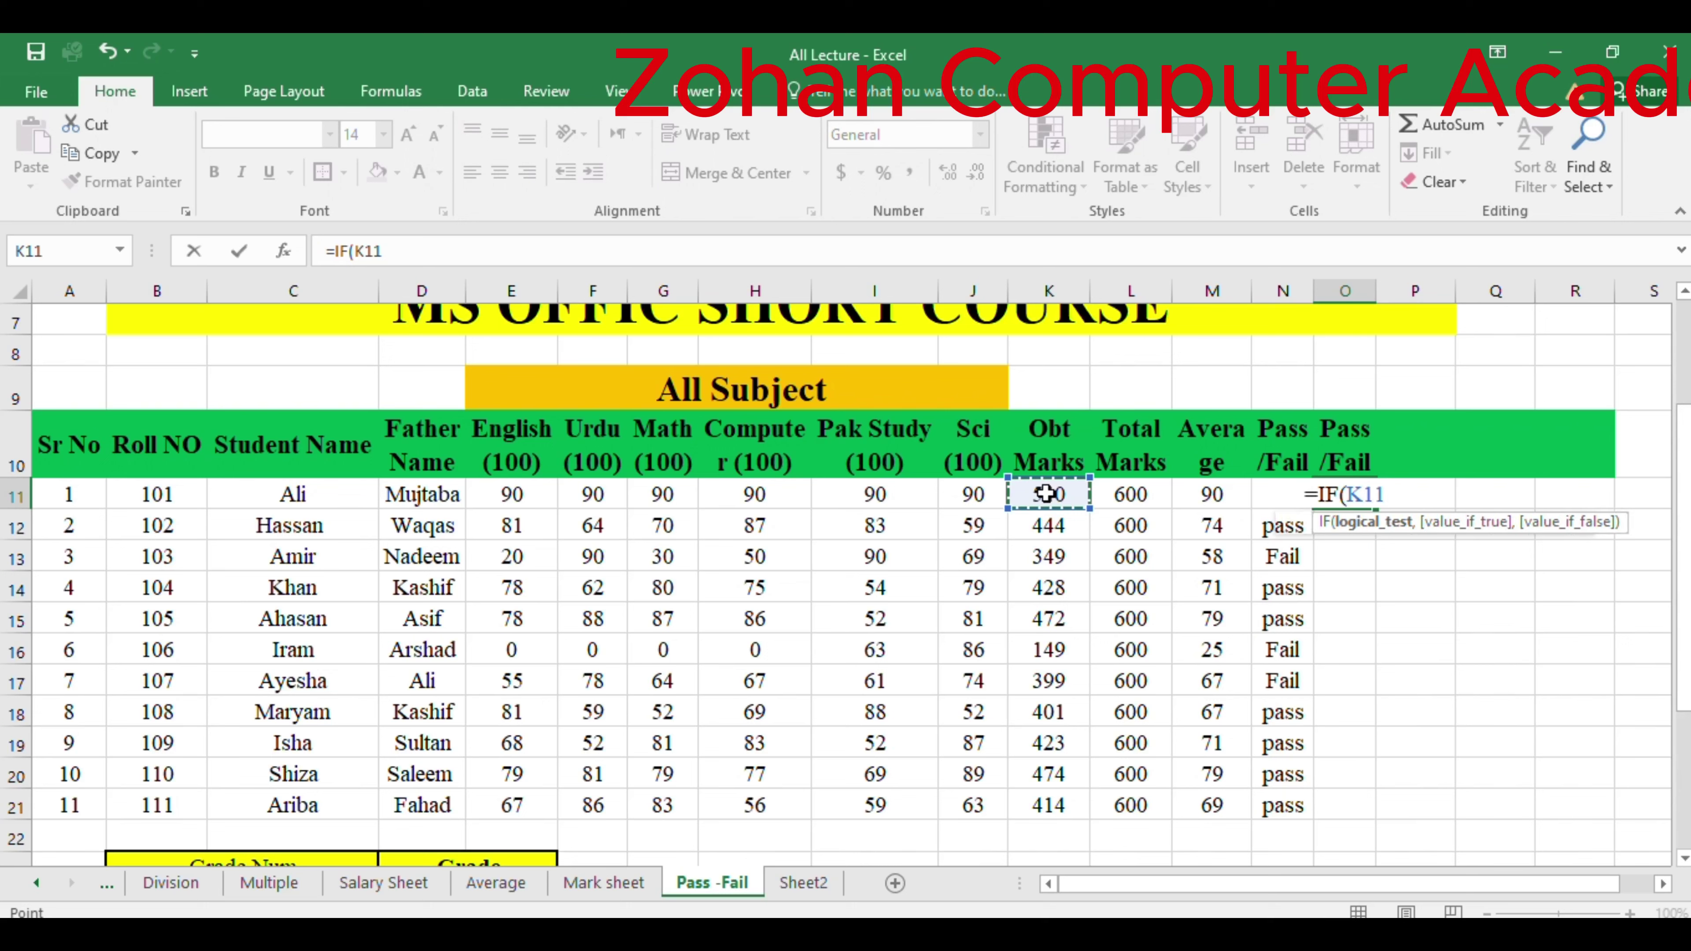
pyautogui.write('<=')
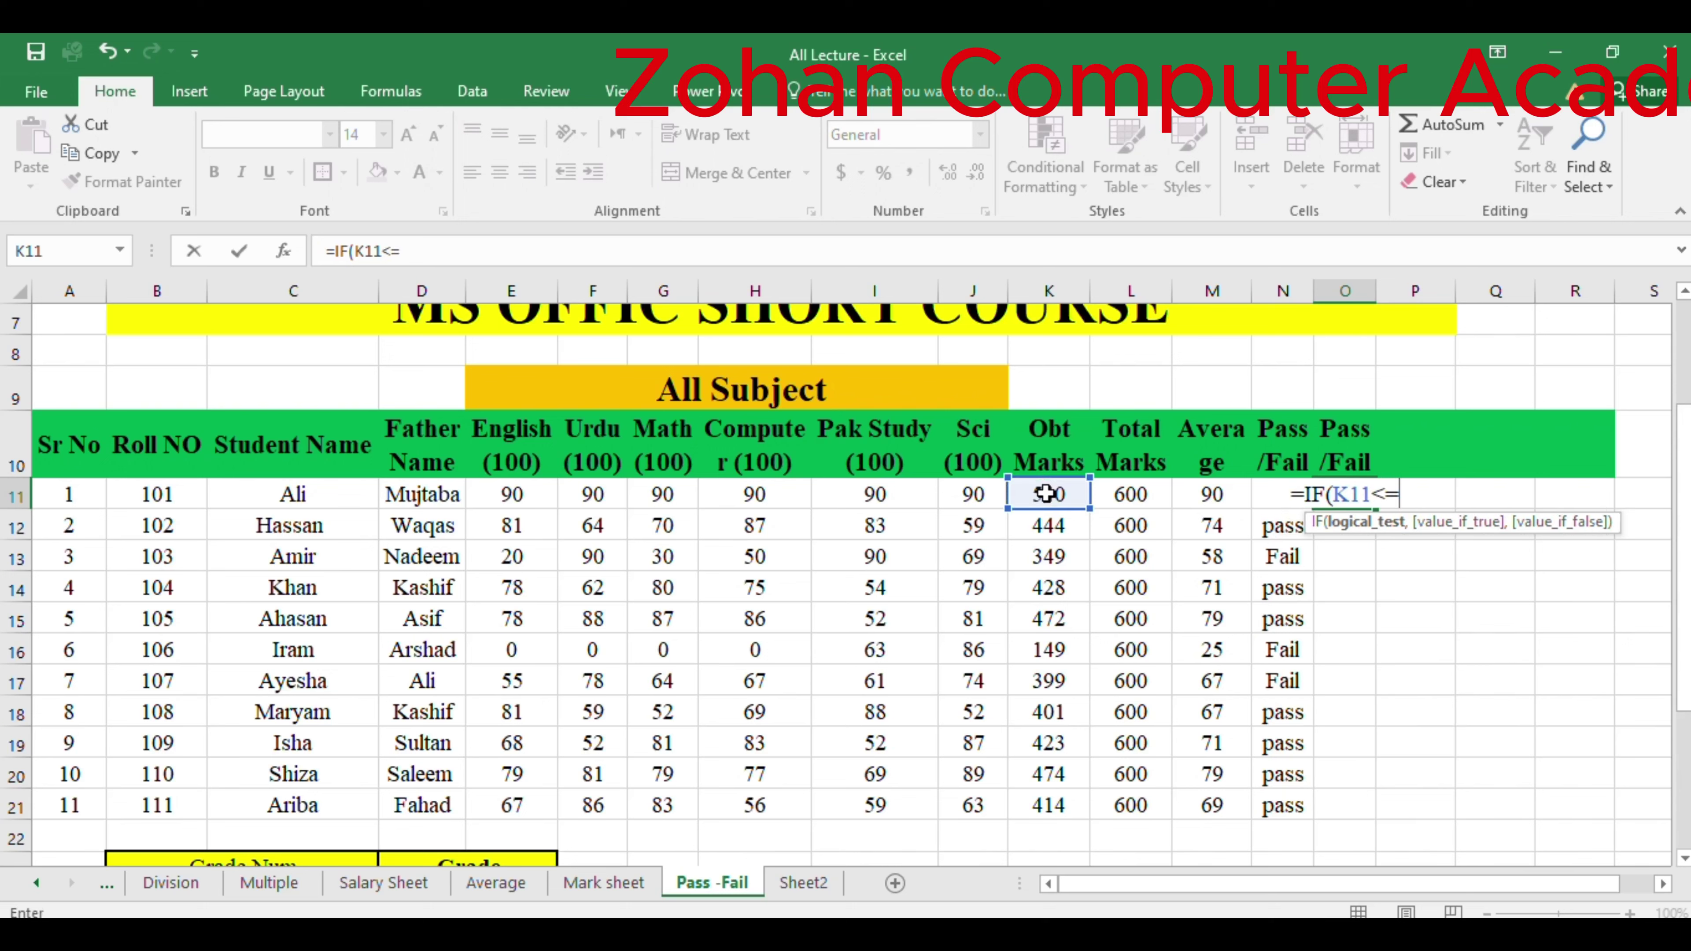
pyautogui.write('400')
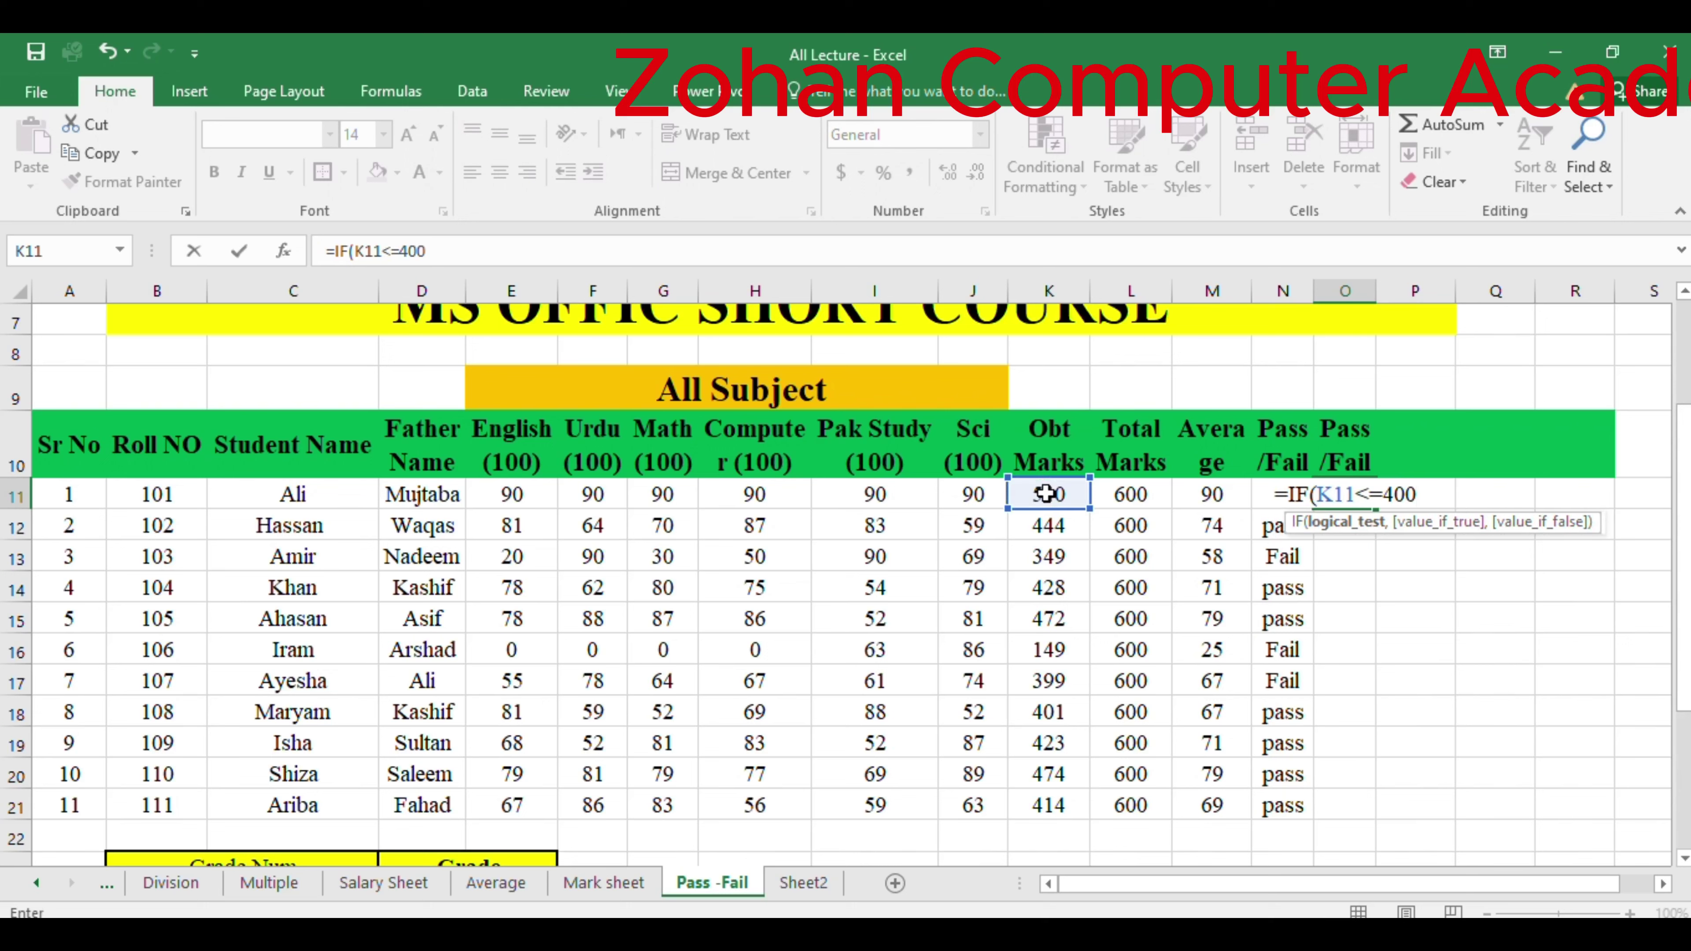
pyautogui.write(',"')
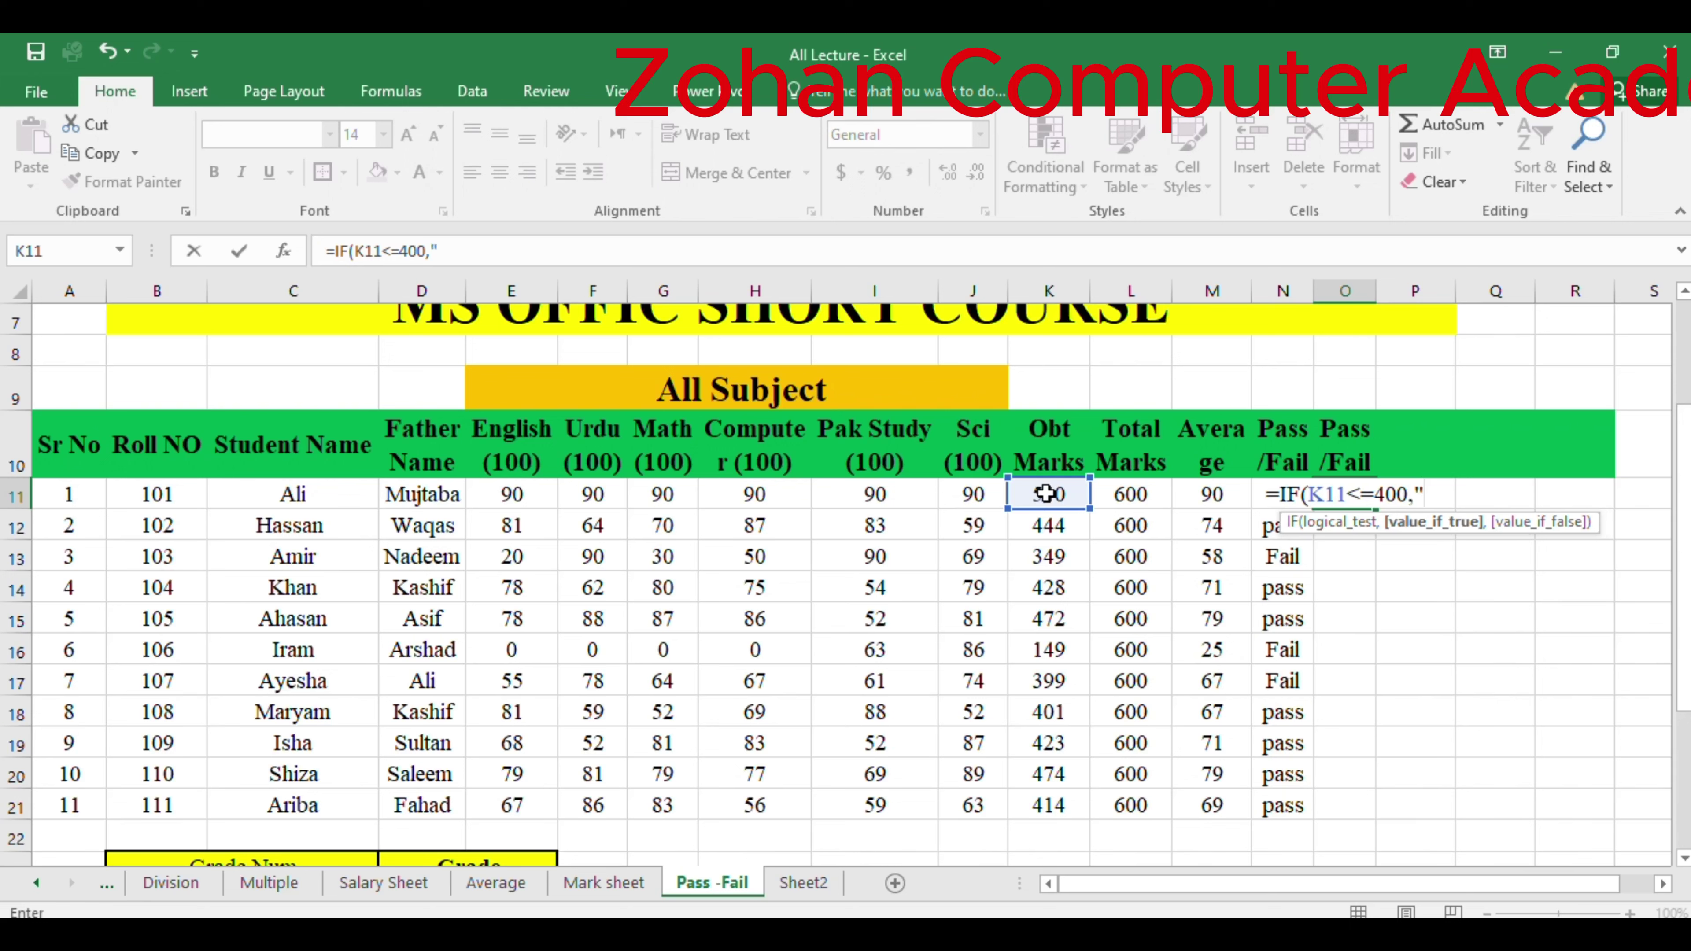
pyautogui.write('pa')
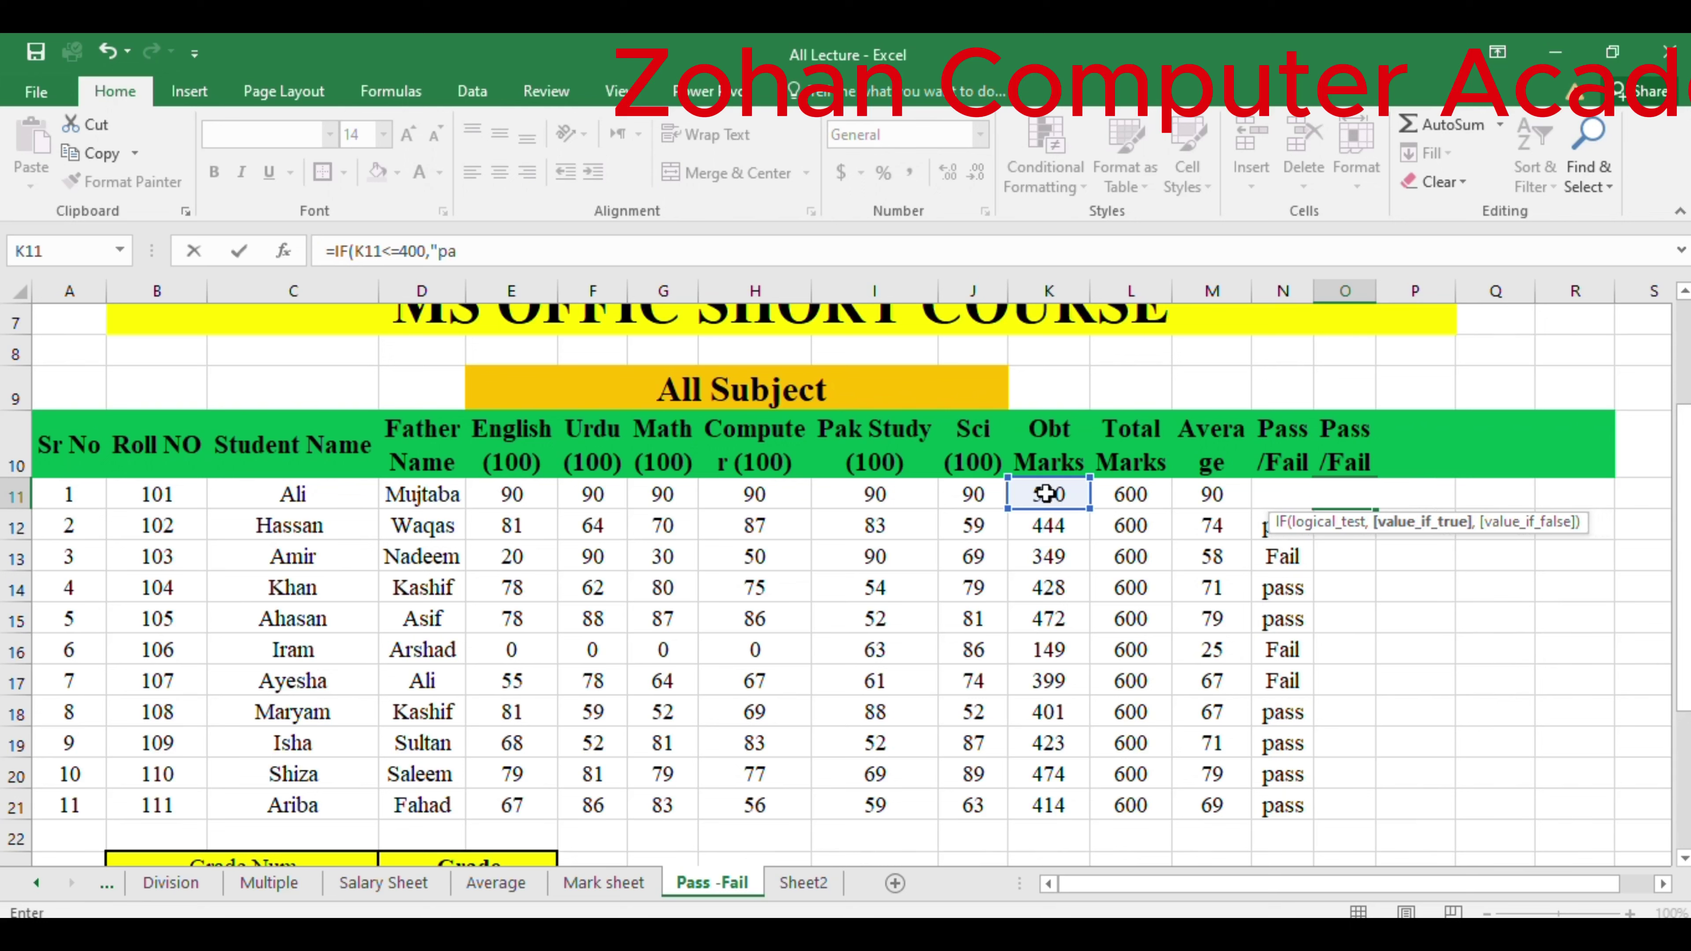
pyautogui.write('ss",')
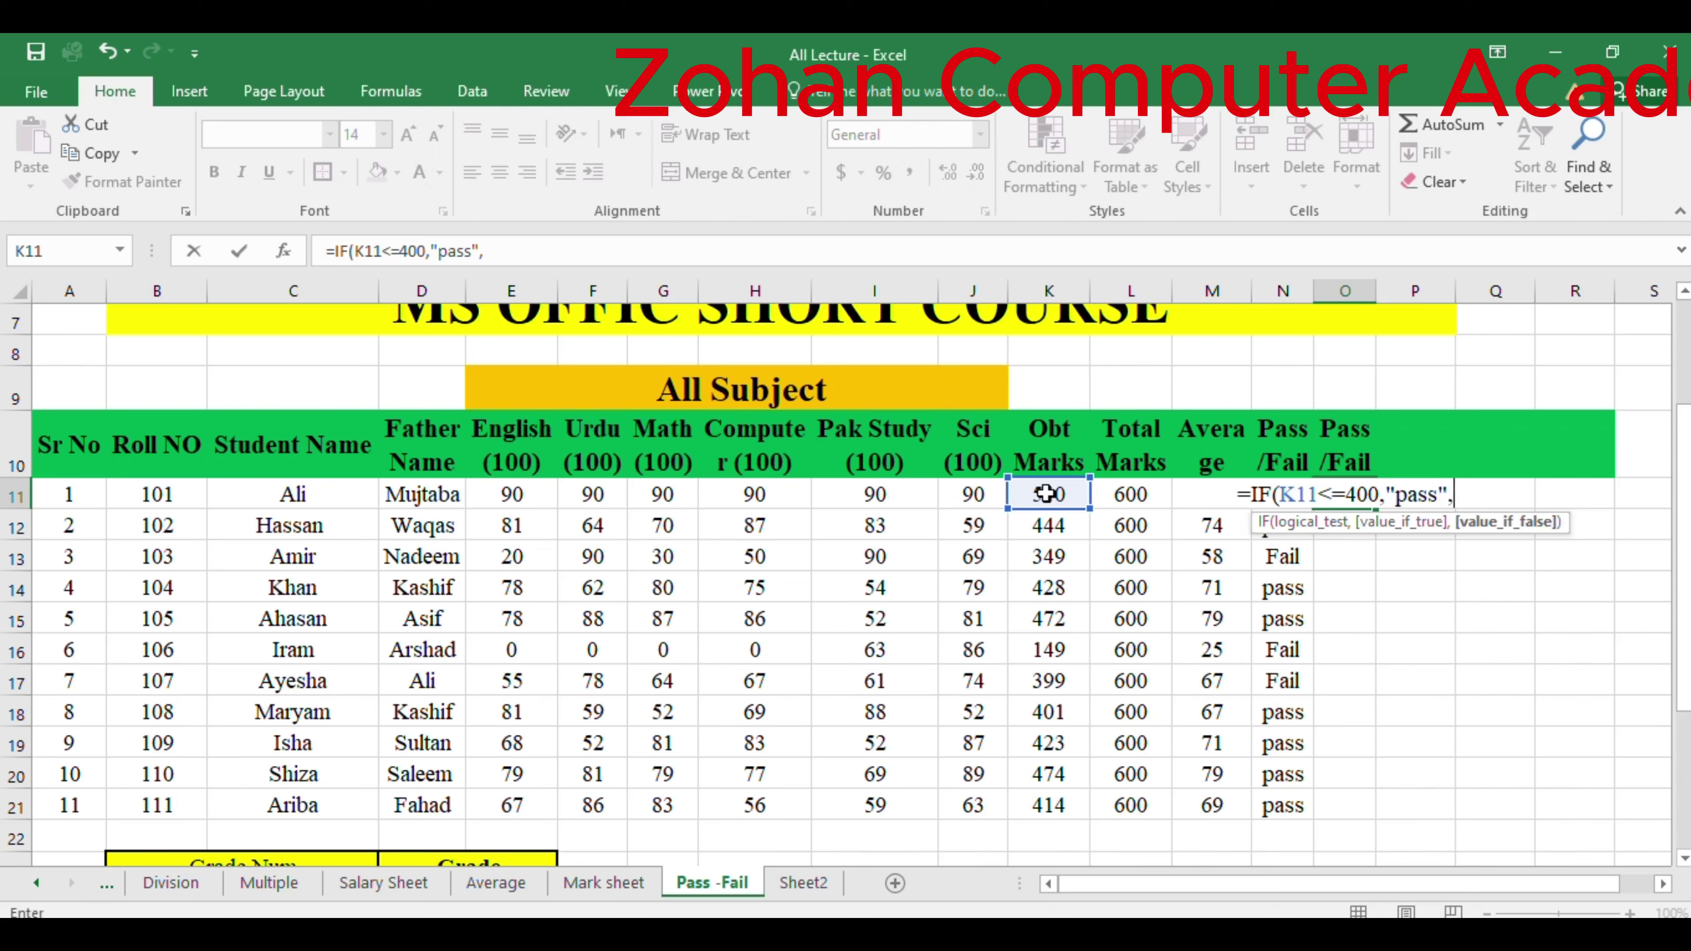
pyautogui.write('"')
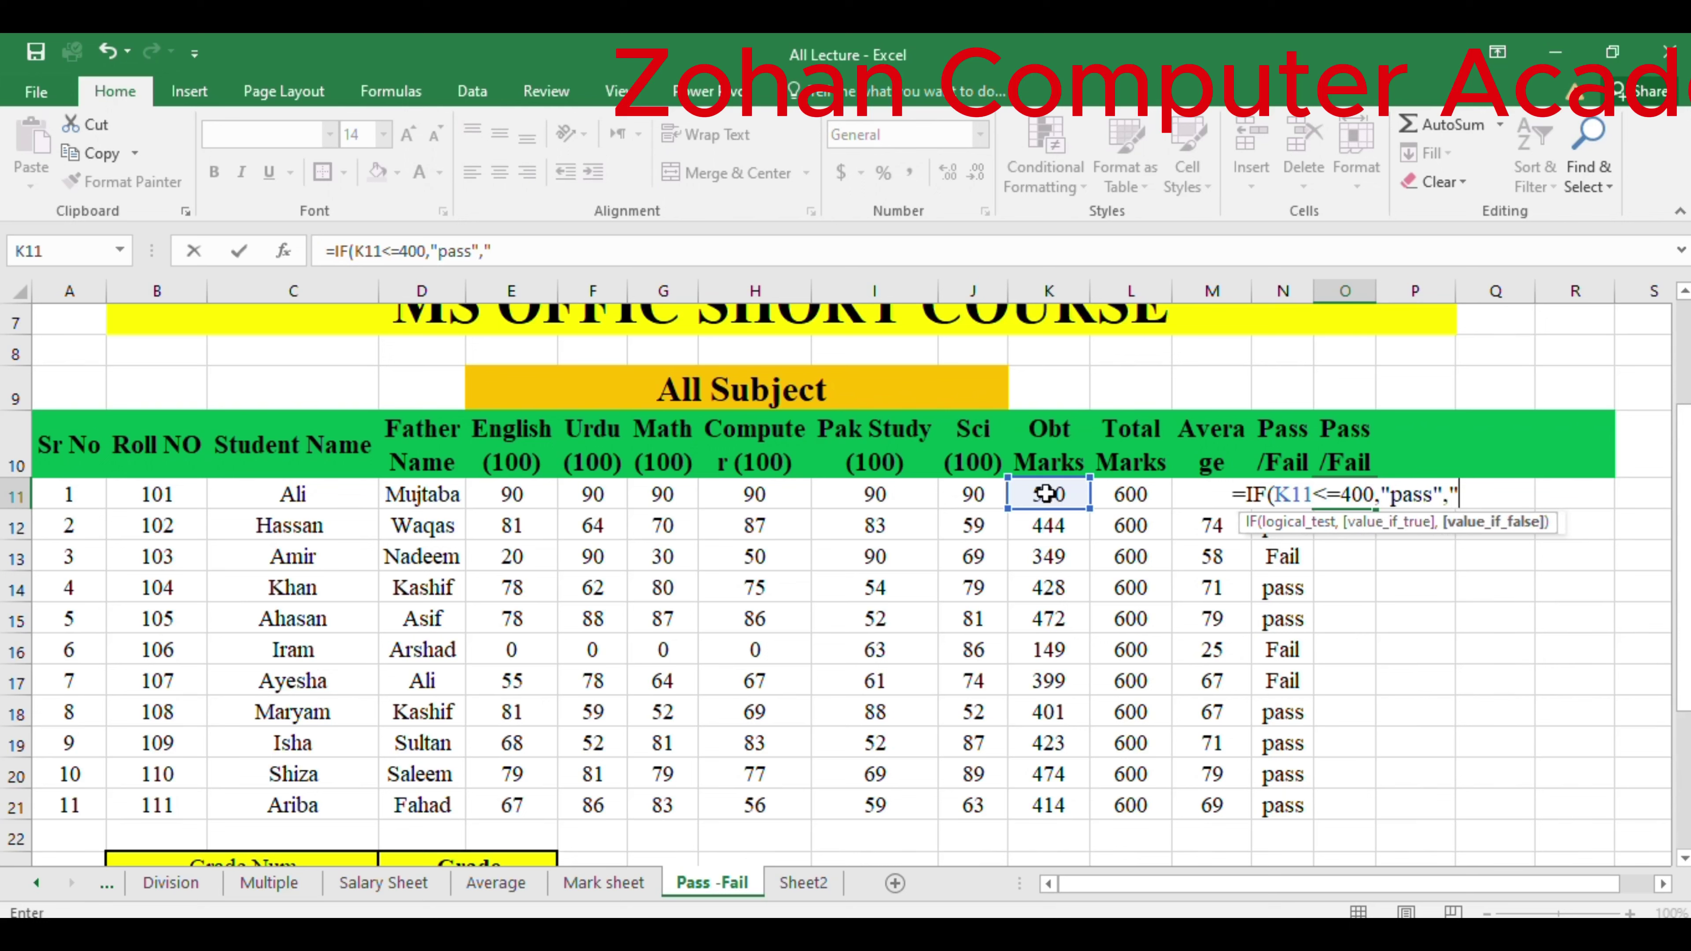
pyautogui.write('Fail:')
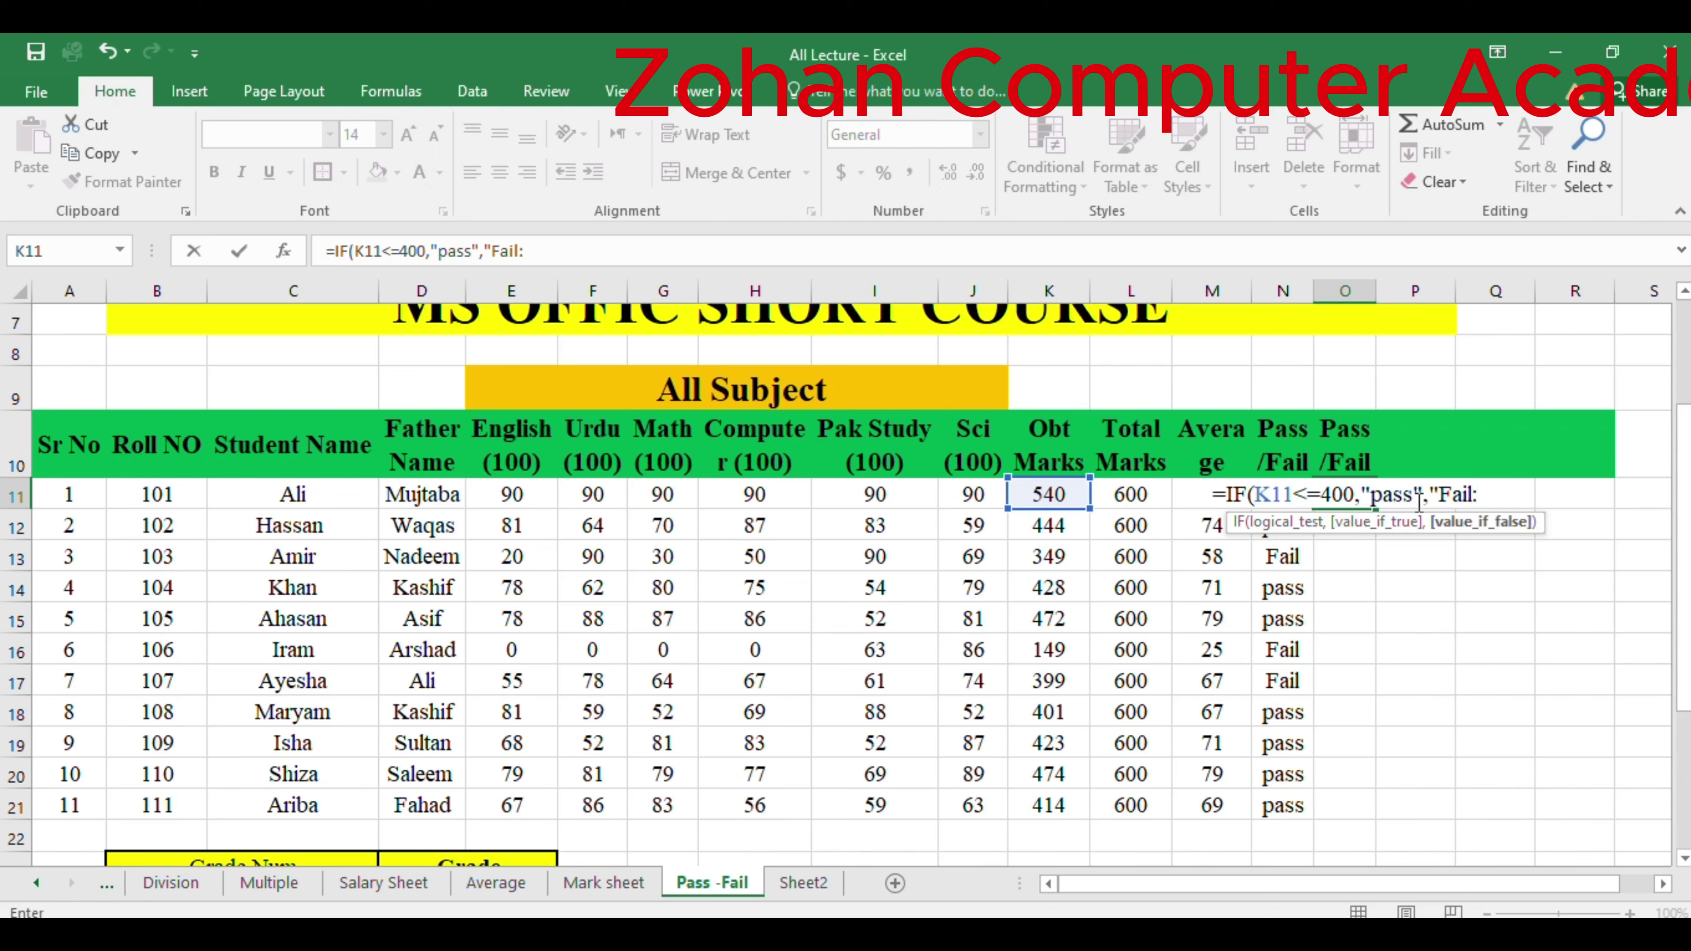
pyautogui.press('BackSpace')
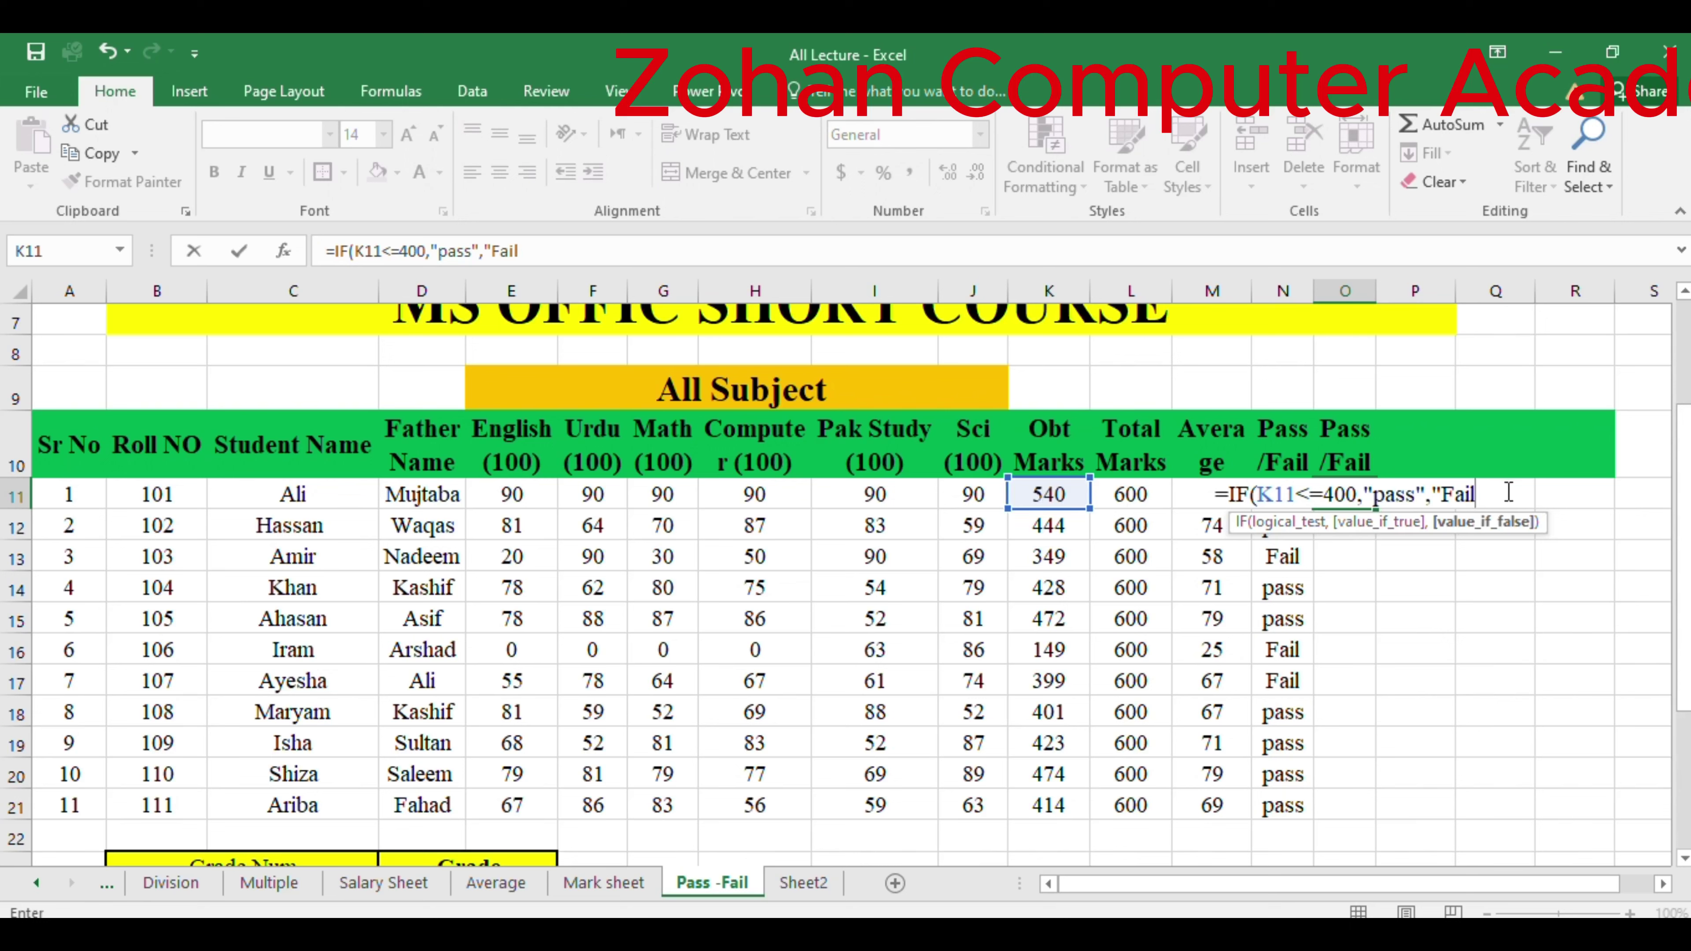
pyautogui.write('")')
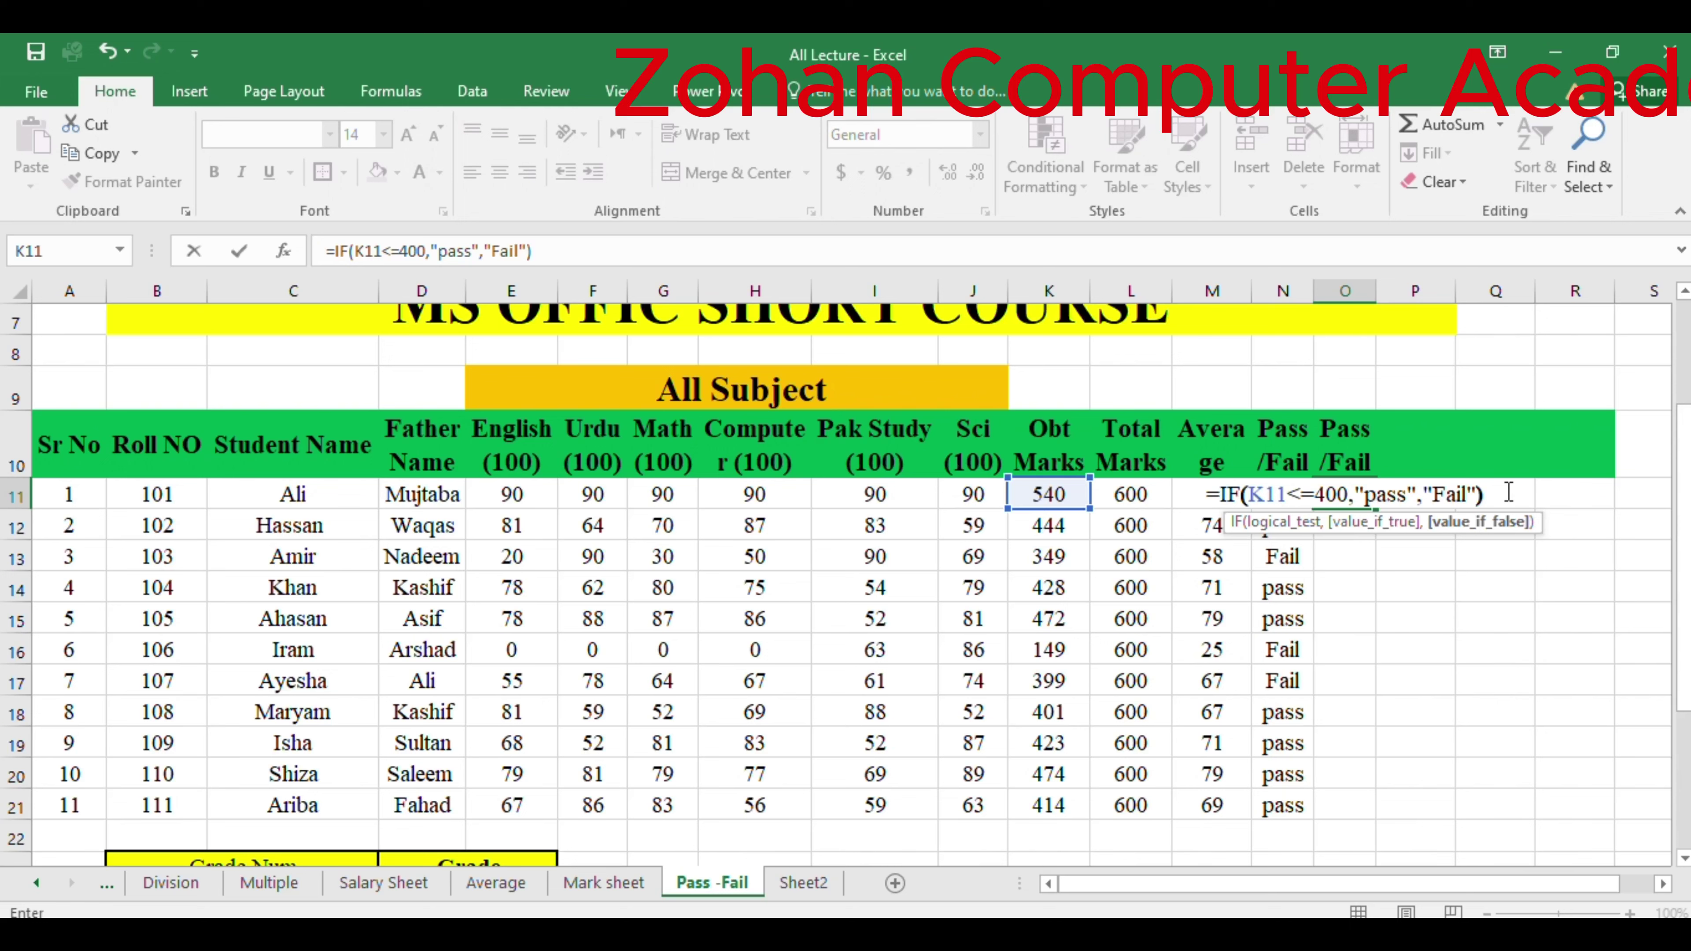
# Capitalize the true result as "Pass" in the O11 formula and fill it down through O21.
pyautogui.click(1376, 505)
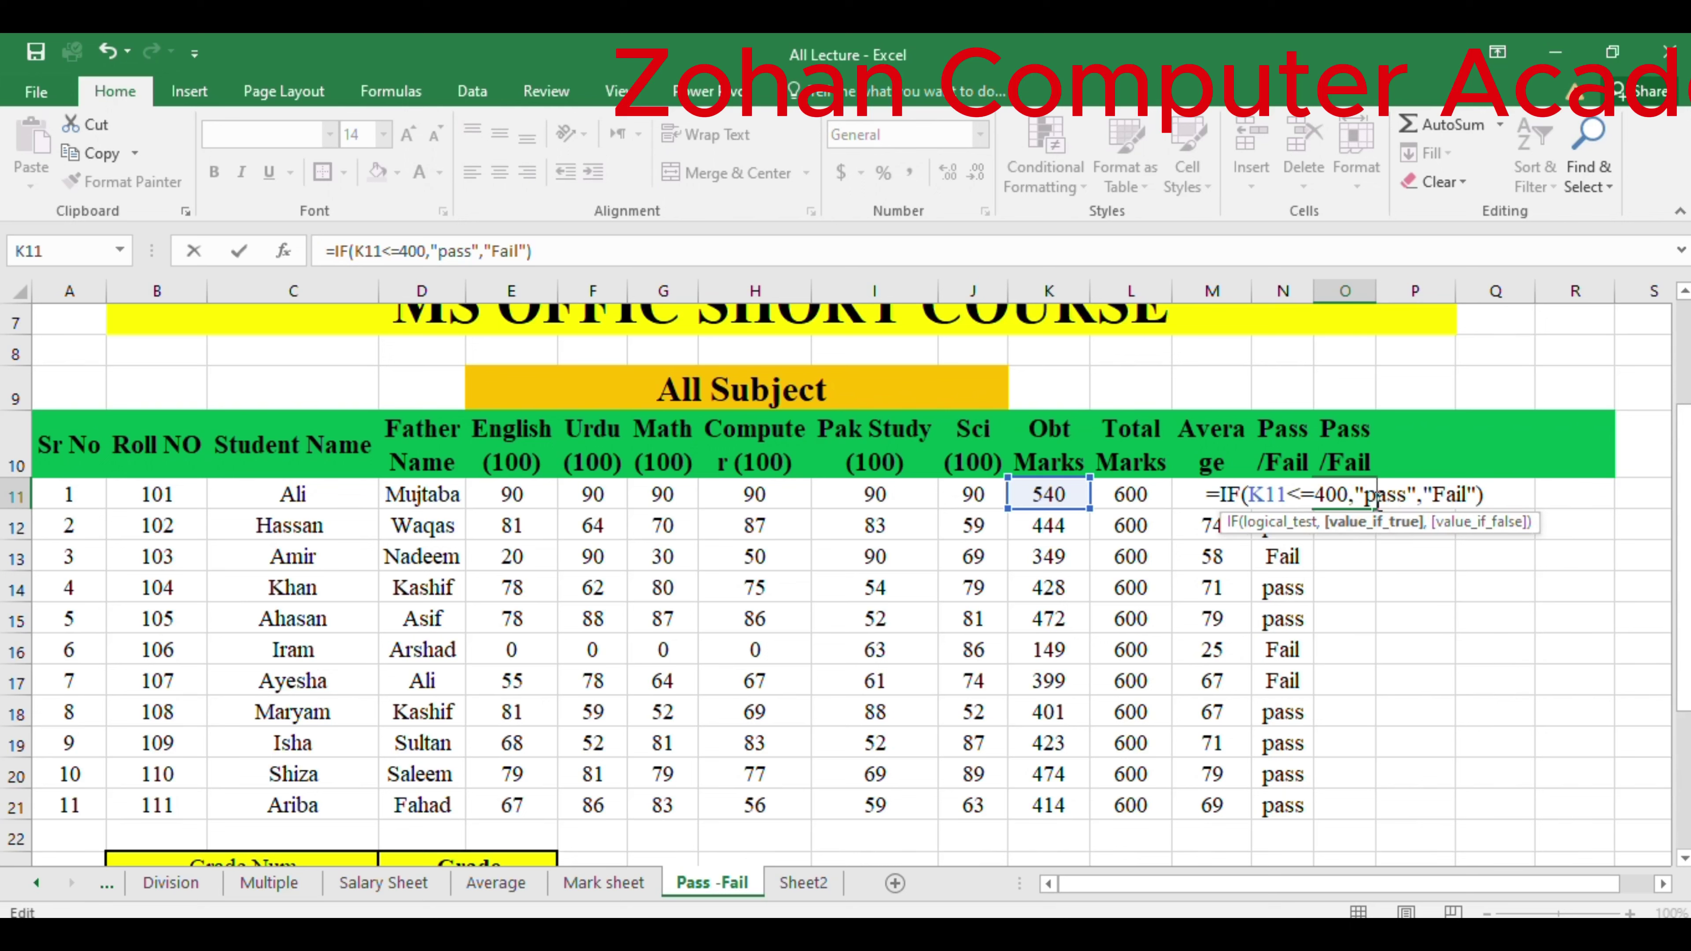
pyautogui.doubleClick(1377, 500)
pyautogui.click(1377, 503)
pyautogui.press('BackSpace')
pyautogui.write('P')
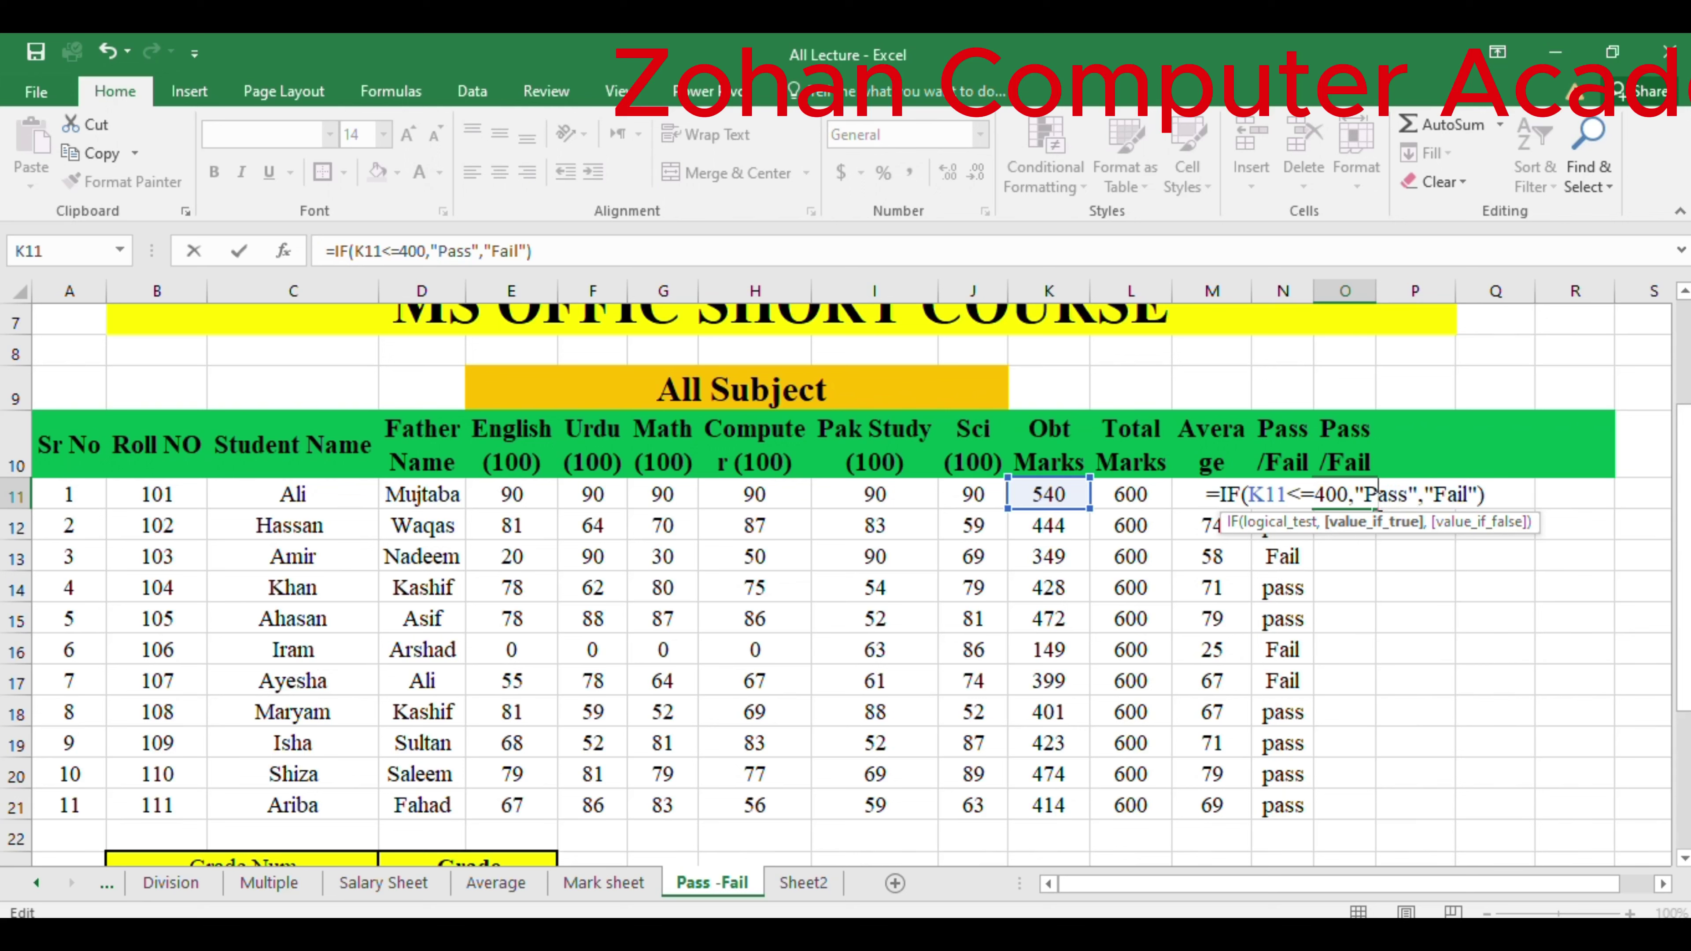
pyautogui.press('Return')
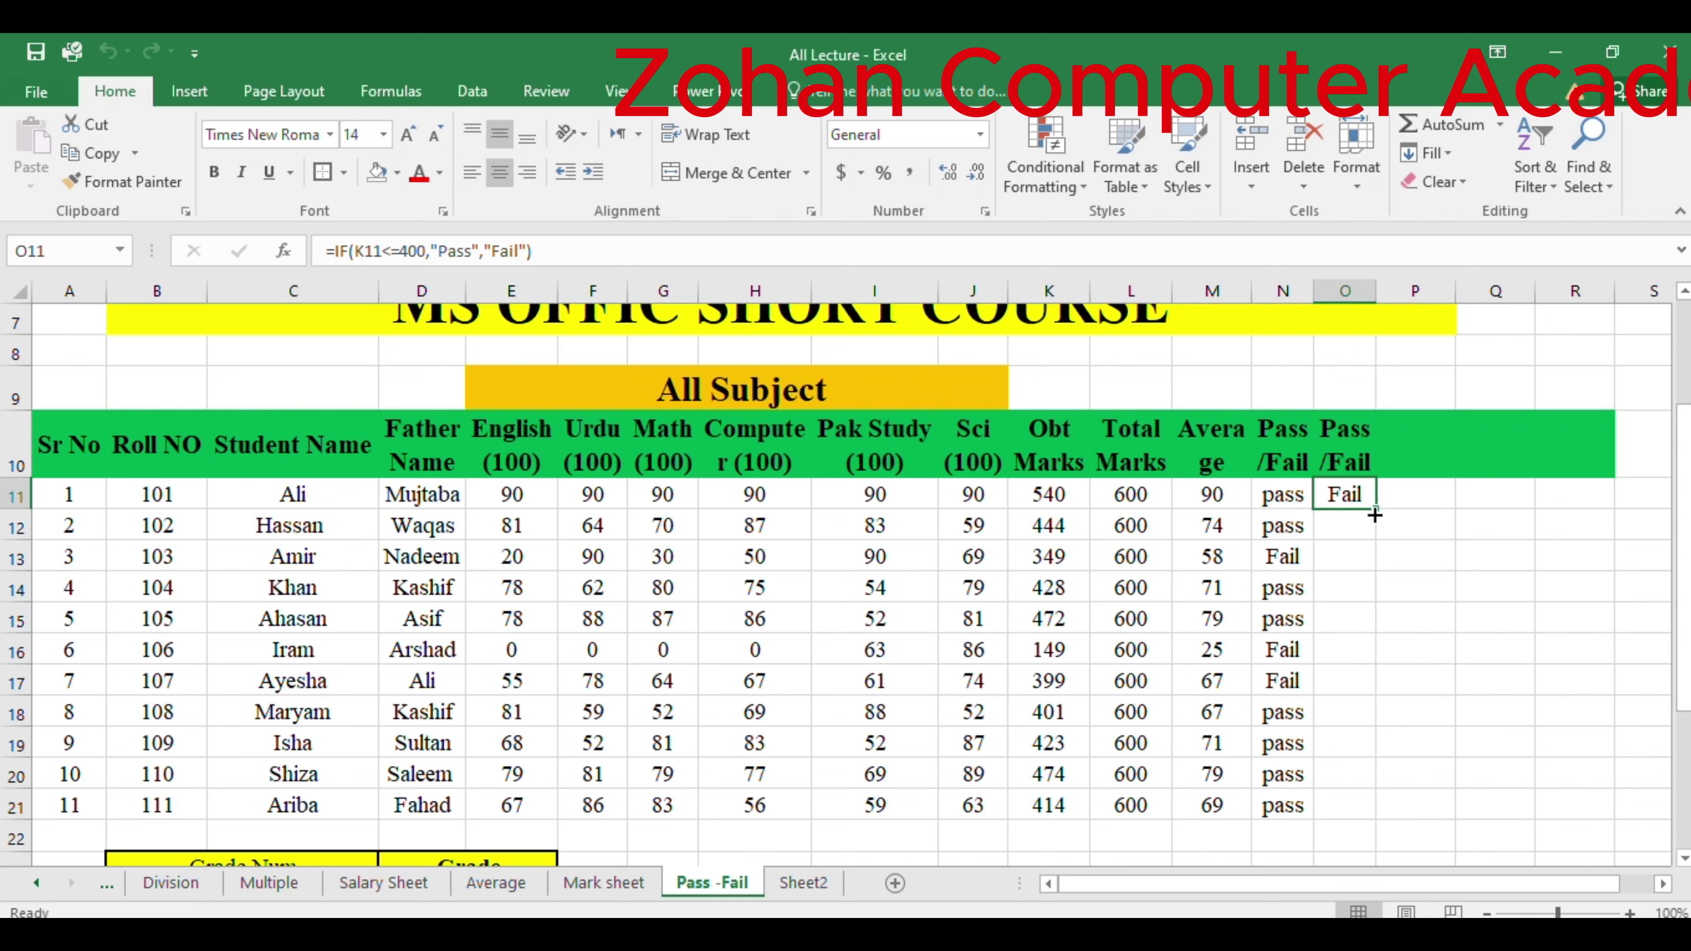
pyautogui.doubleClick(1375, 515)
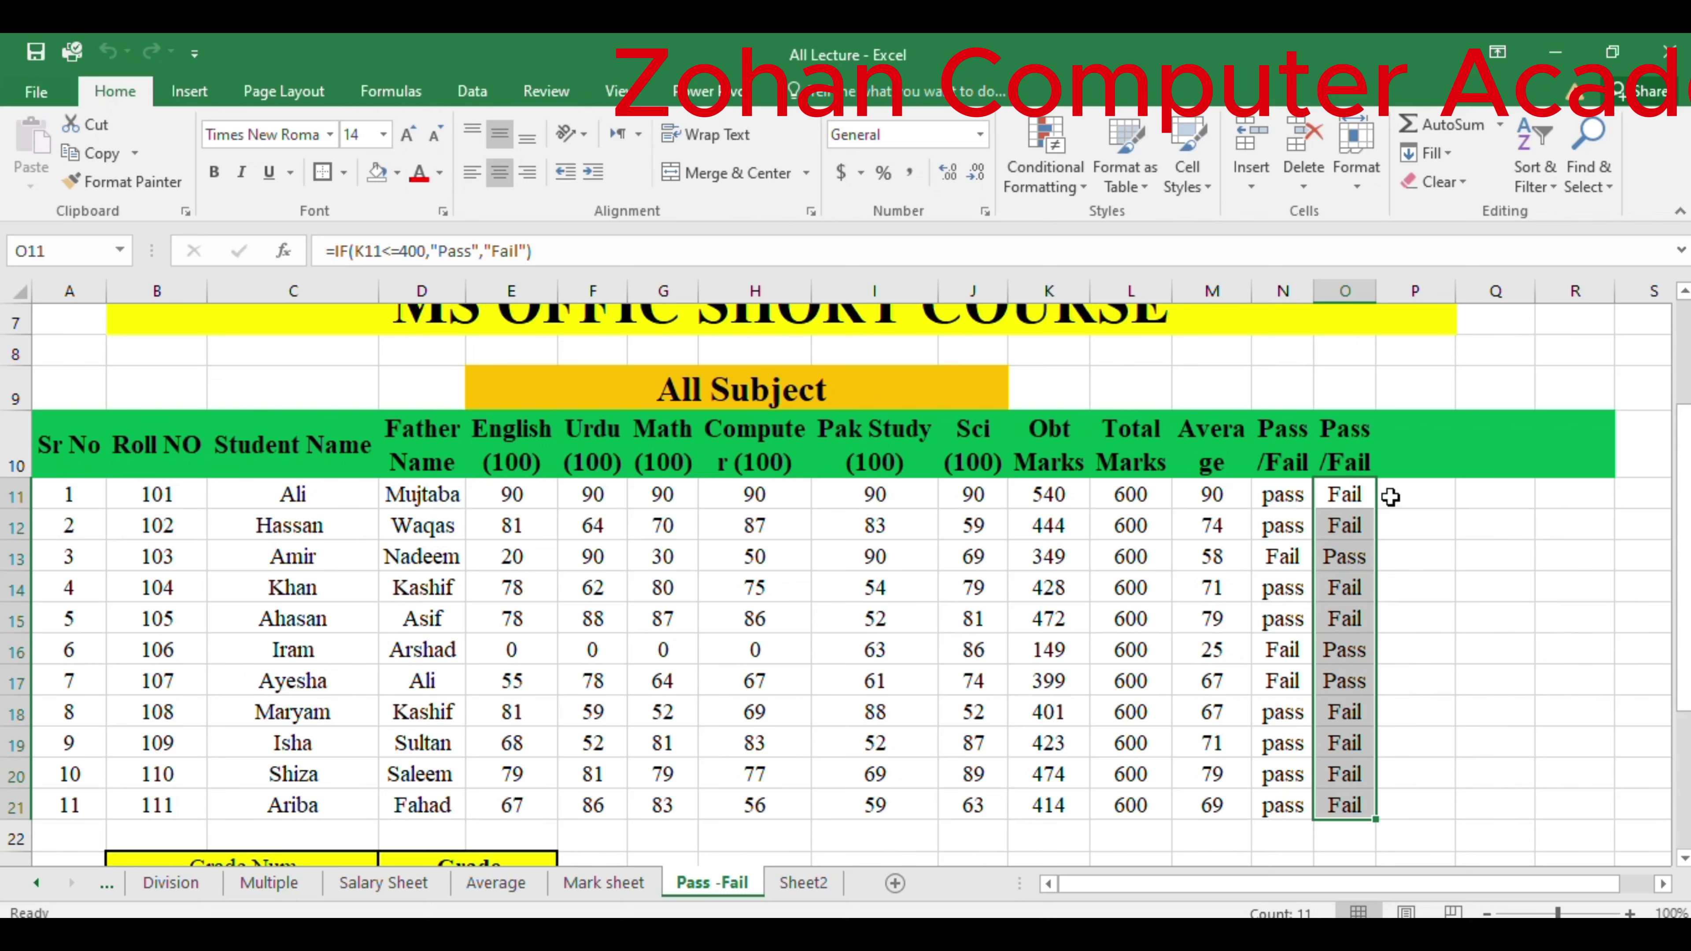
# Clear the reversed formula results from O11:O21, keeping the original Pass/Fail column.
pyautogui.click(1350, 491)
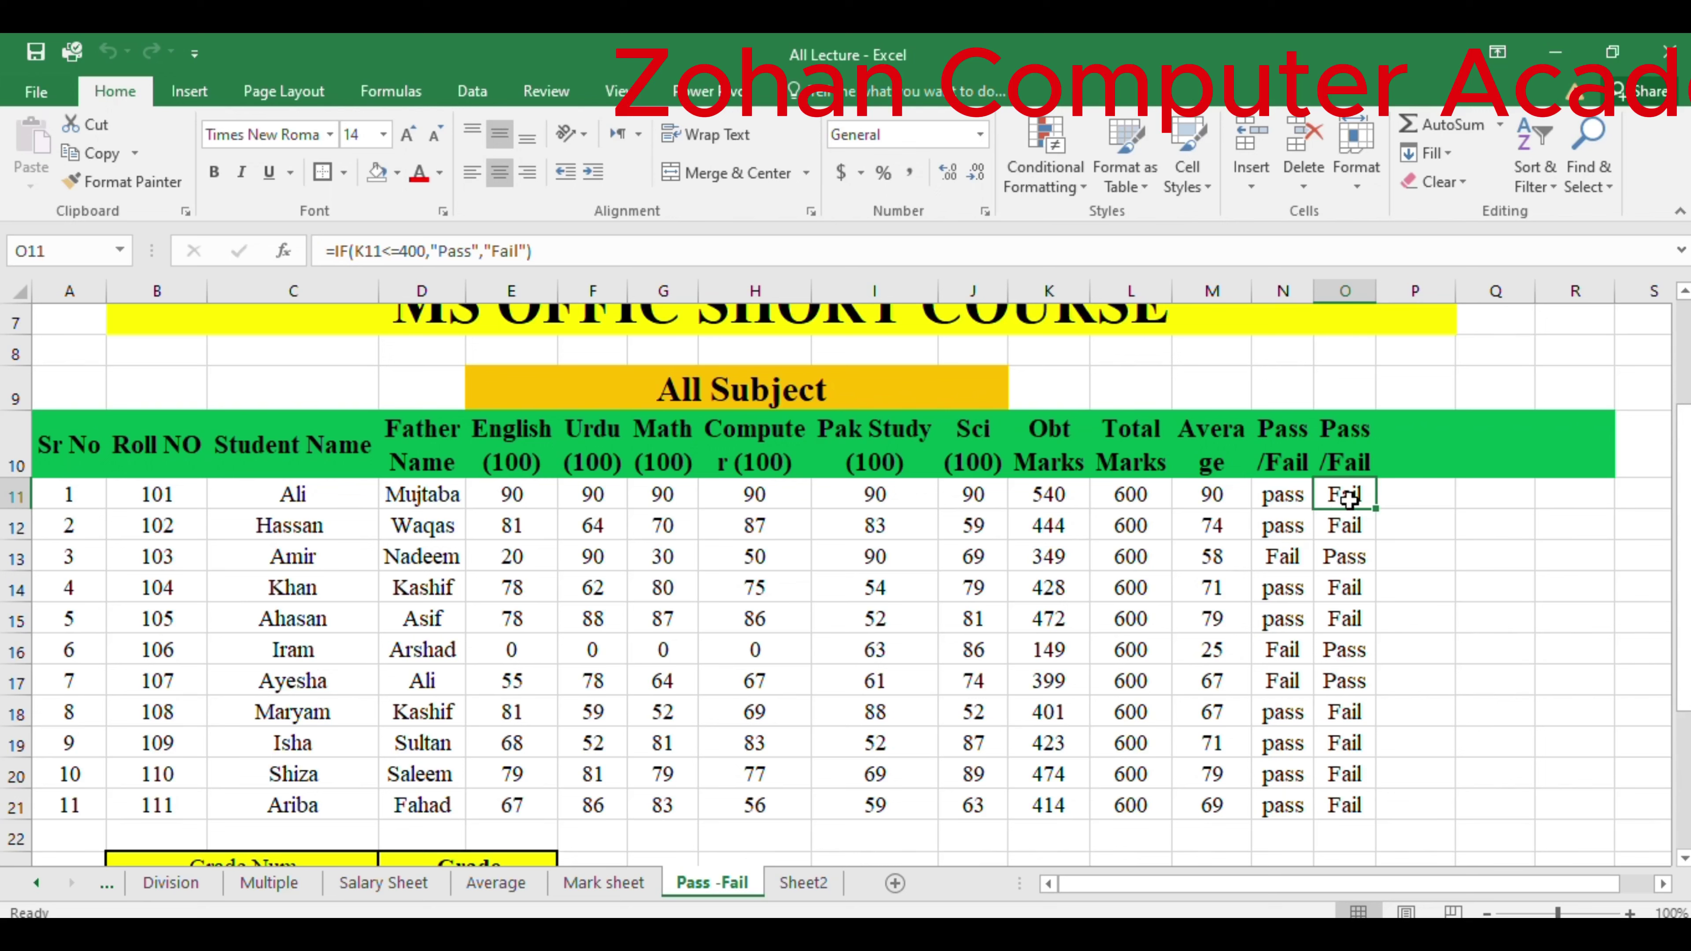
pyautogui.moveTo(1347, 492); pyautogui.dragTo(1365, 802)
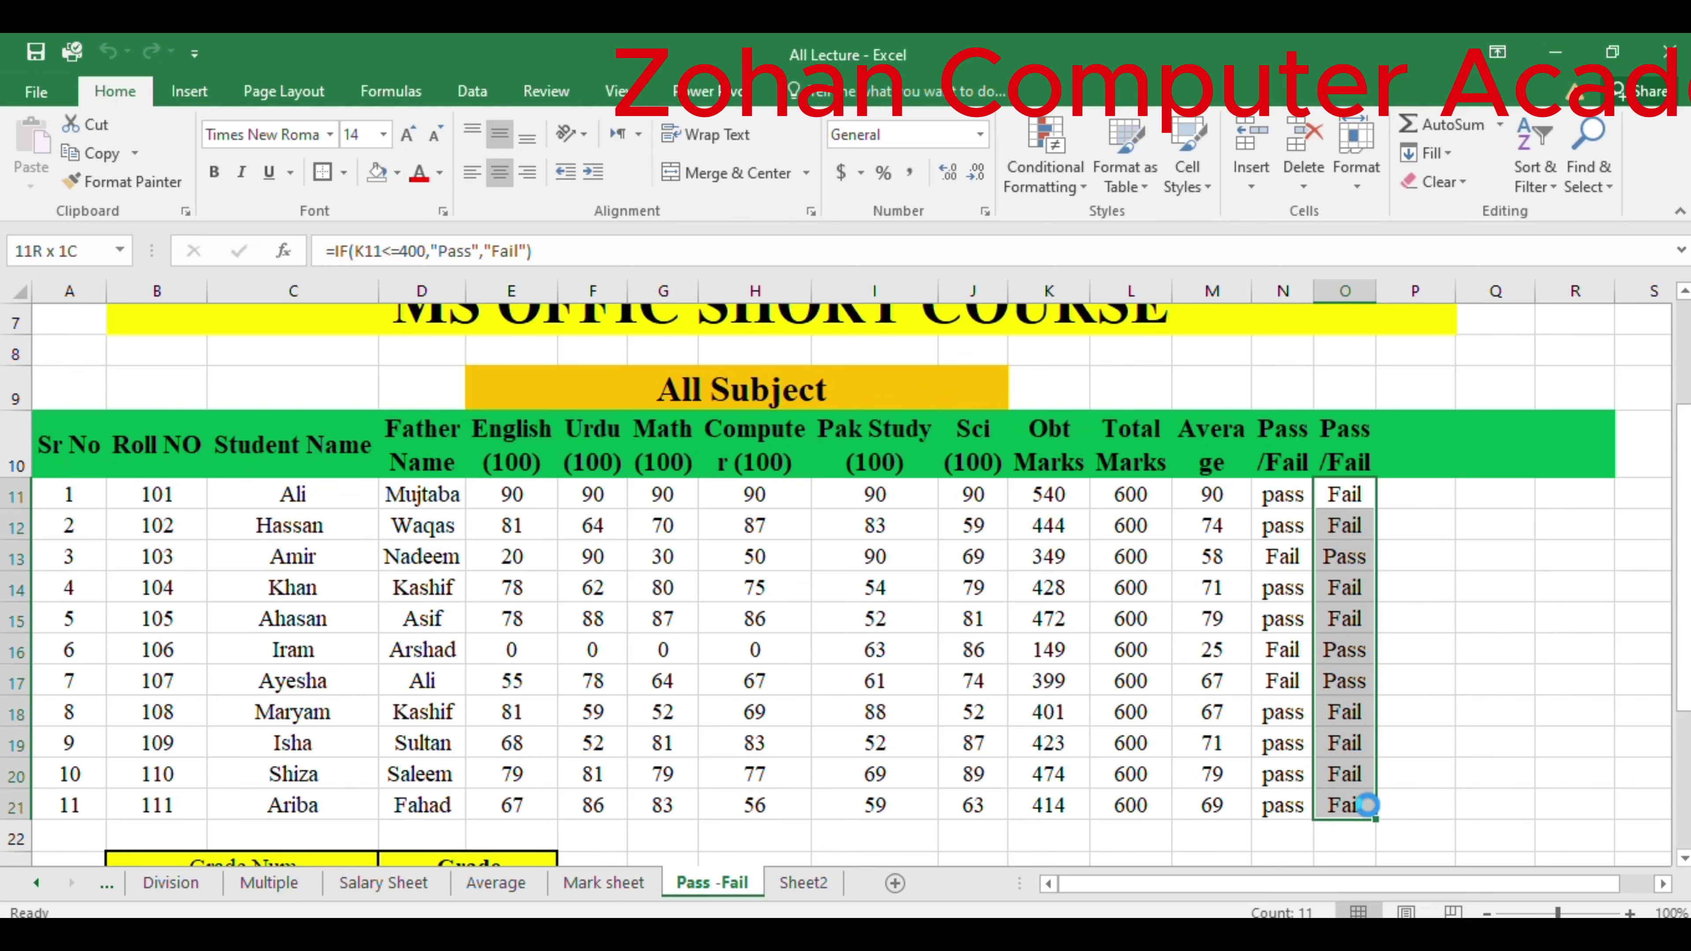
pyautogui.press('Delete')
pyautogui.click(1263, 616)
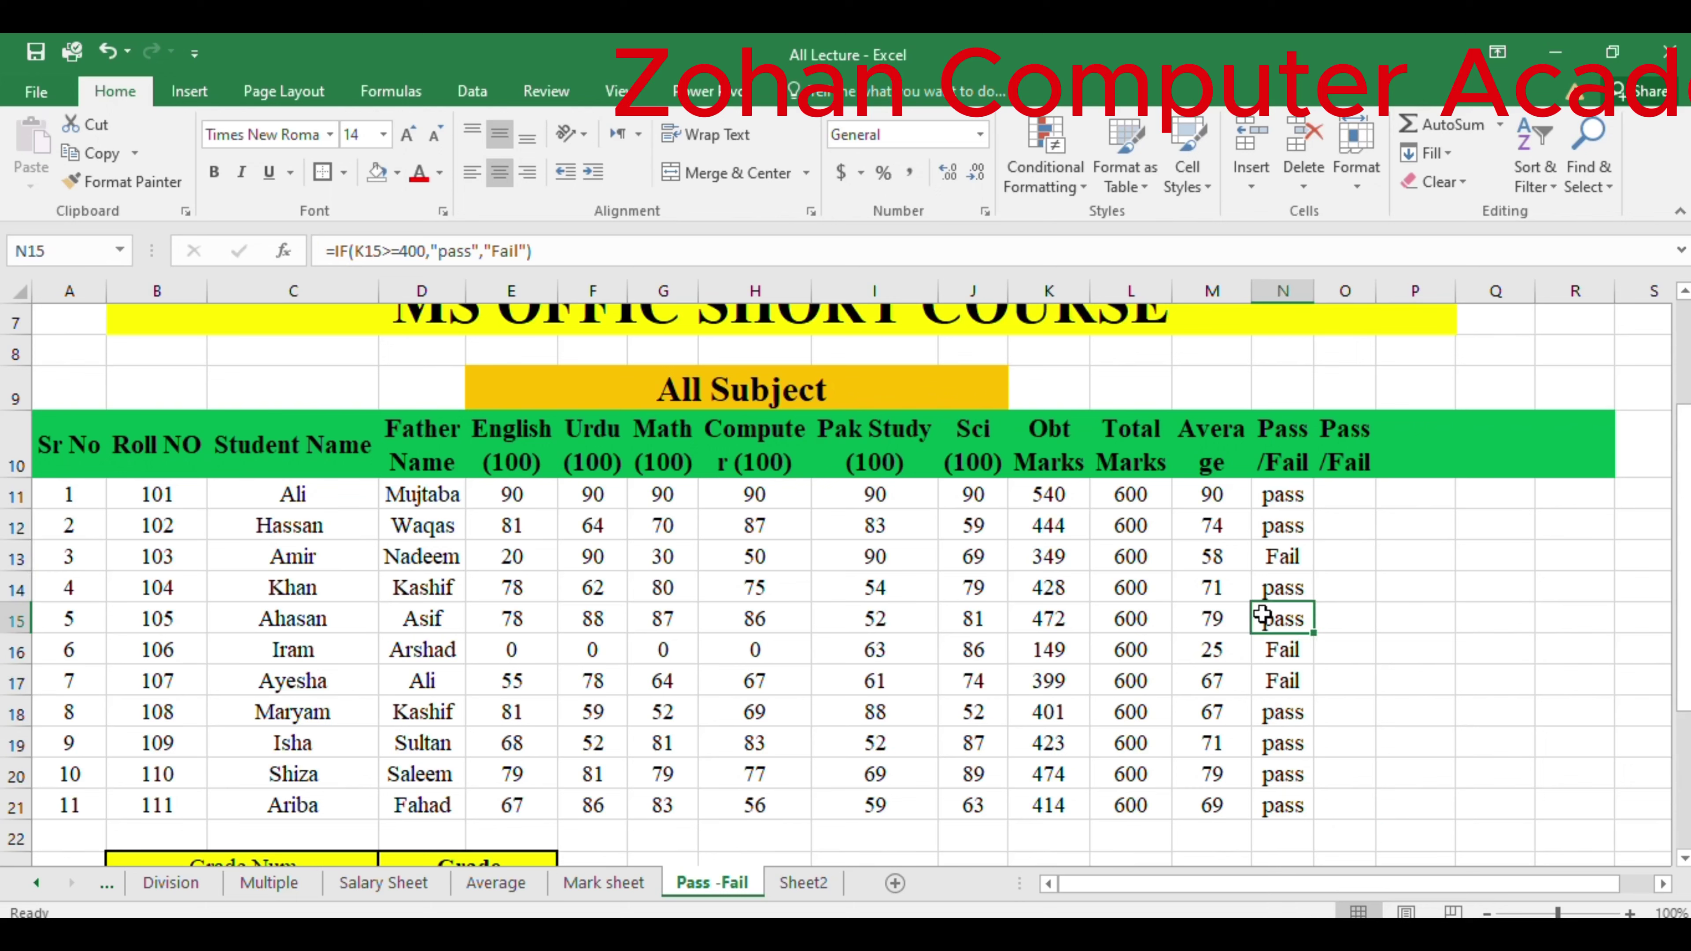
pyautogui.click(1284, 519)
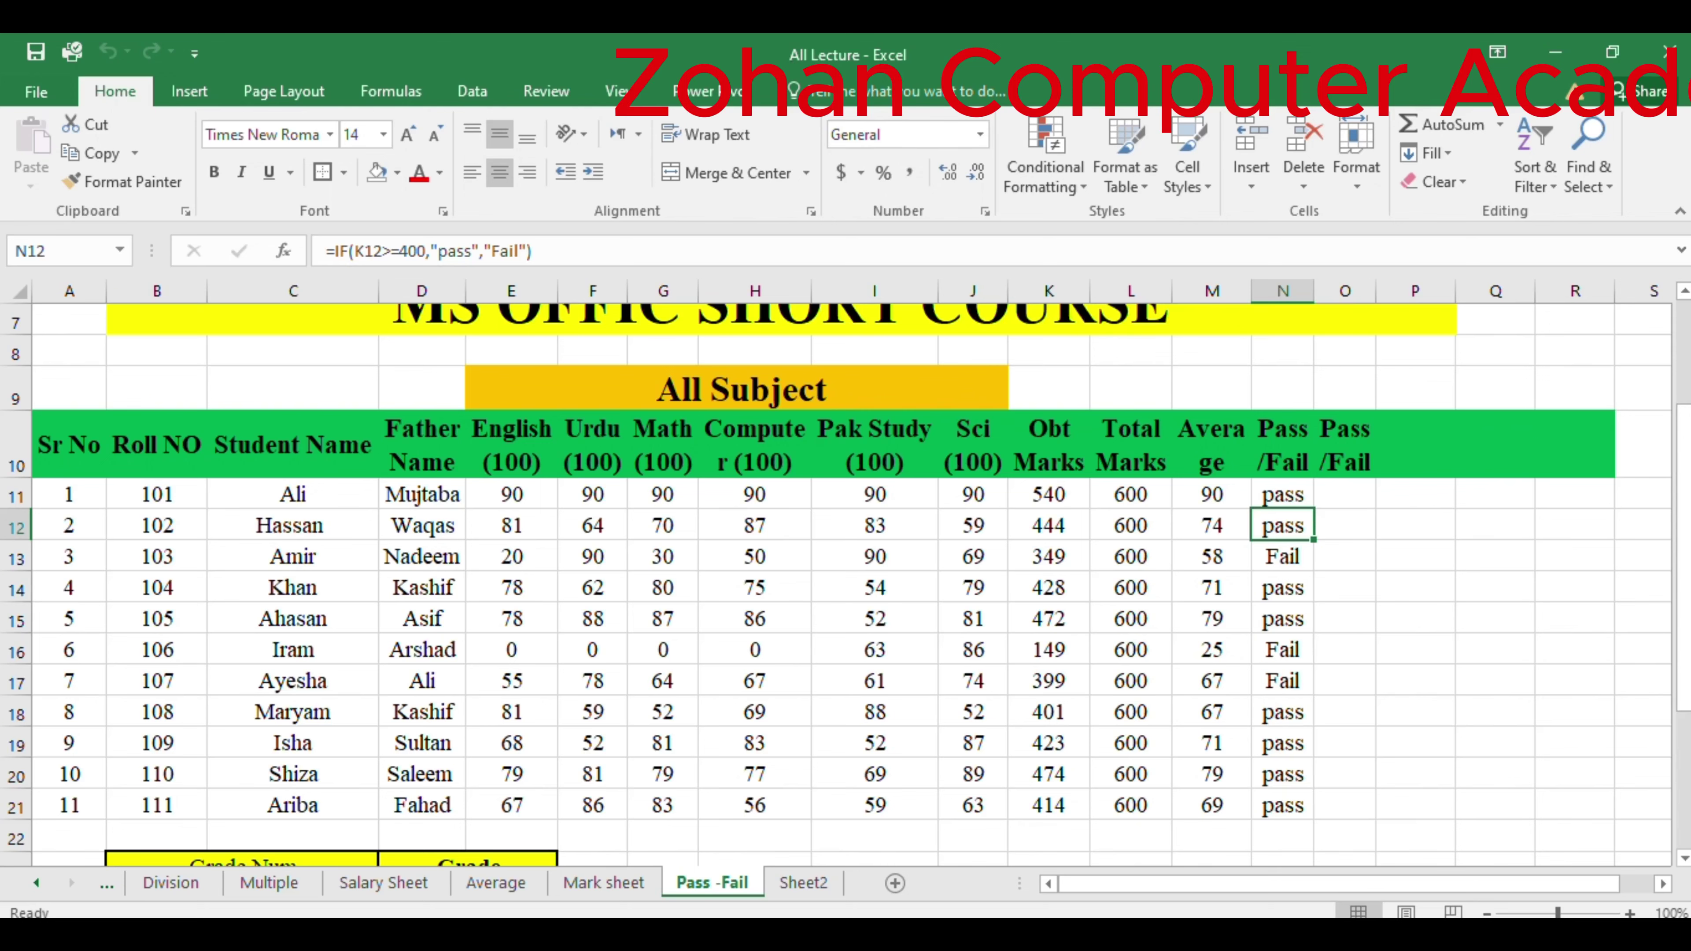
# Start a small practice list beside the grade table with a student's name in I25 and marks of 50 in J25.
pyautogui.moveTo(1686, 515); pyautogui.dragTo(1665, 589)
pyautogui.click(911, 744)
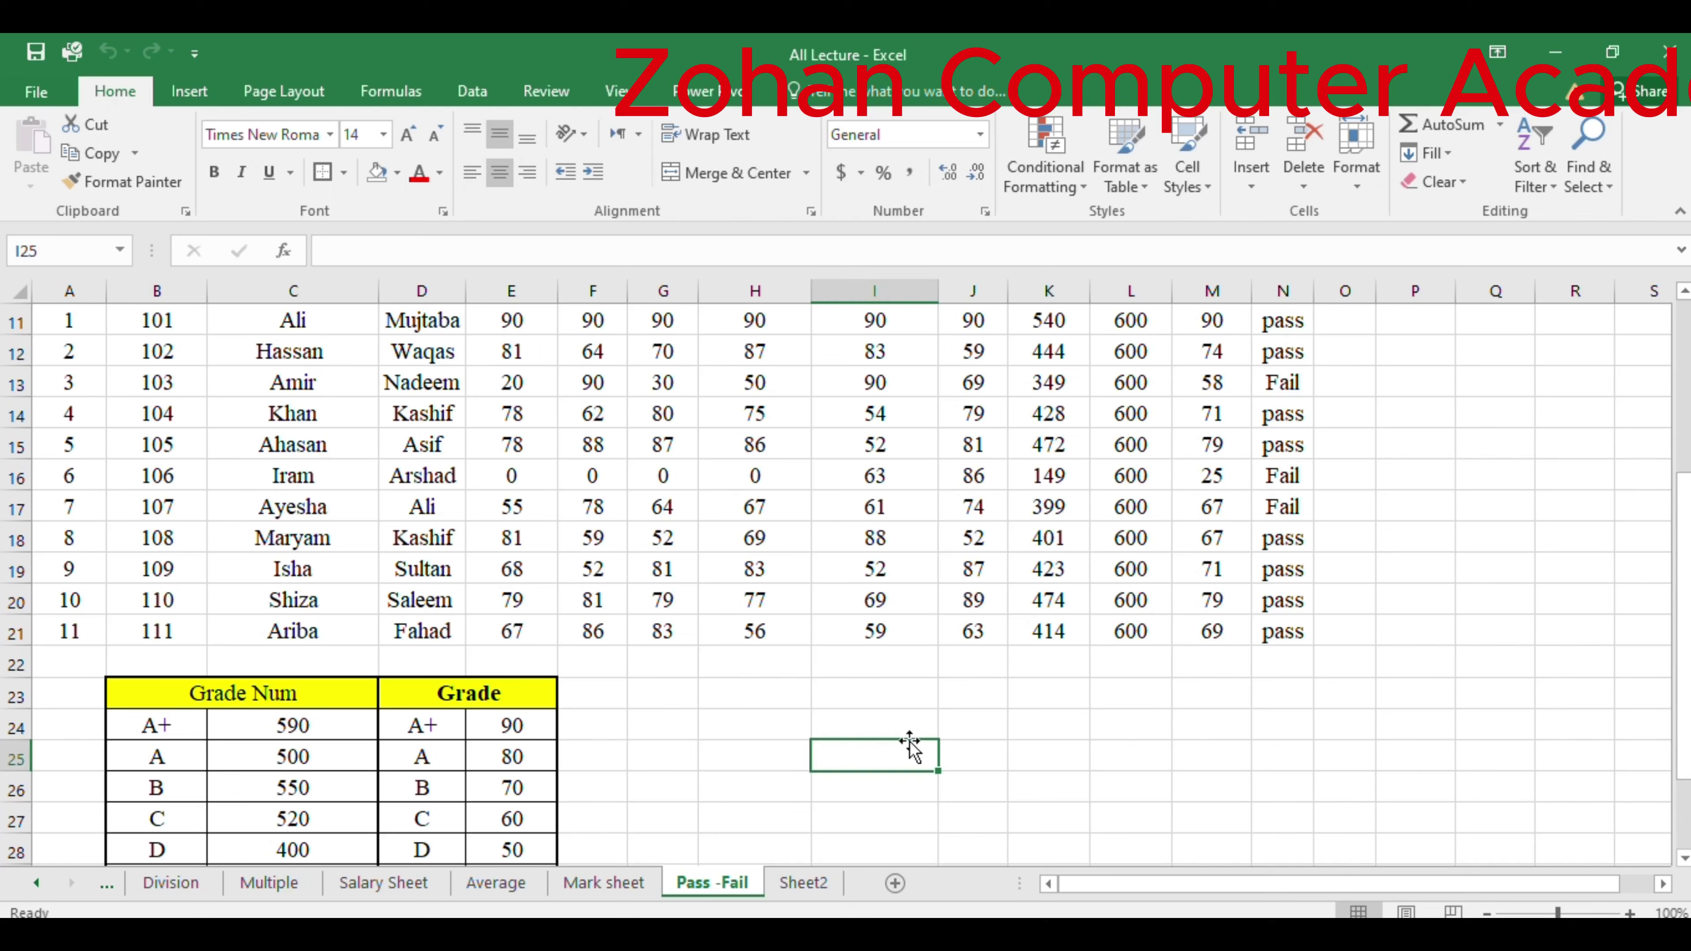
pyautogui.write('Ali')
pyautogui.press('Tab')
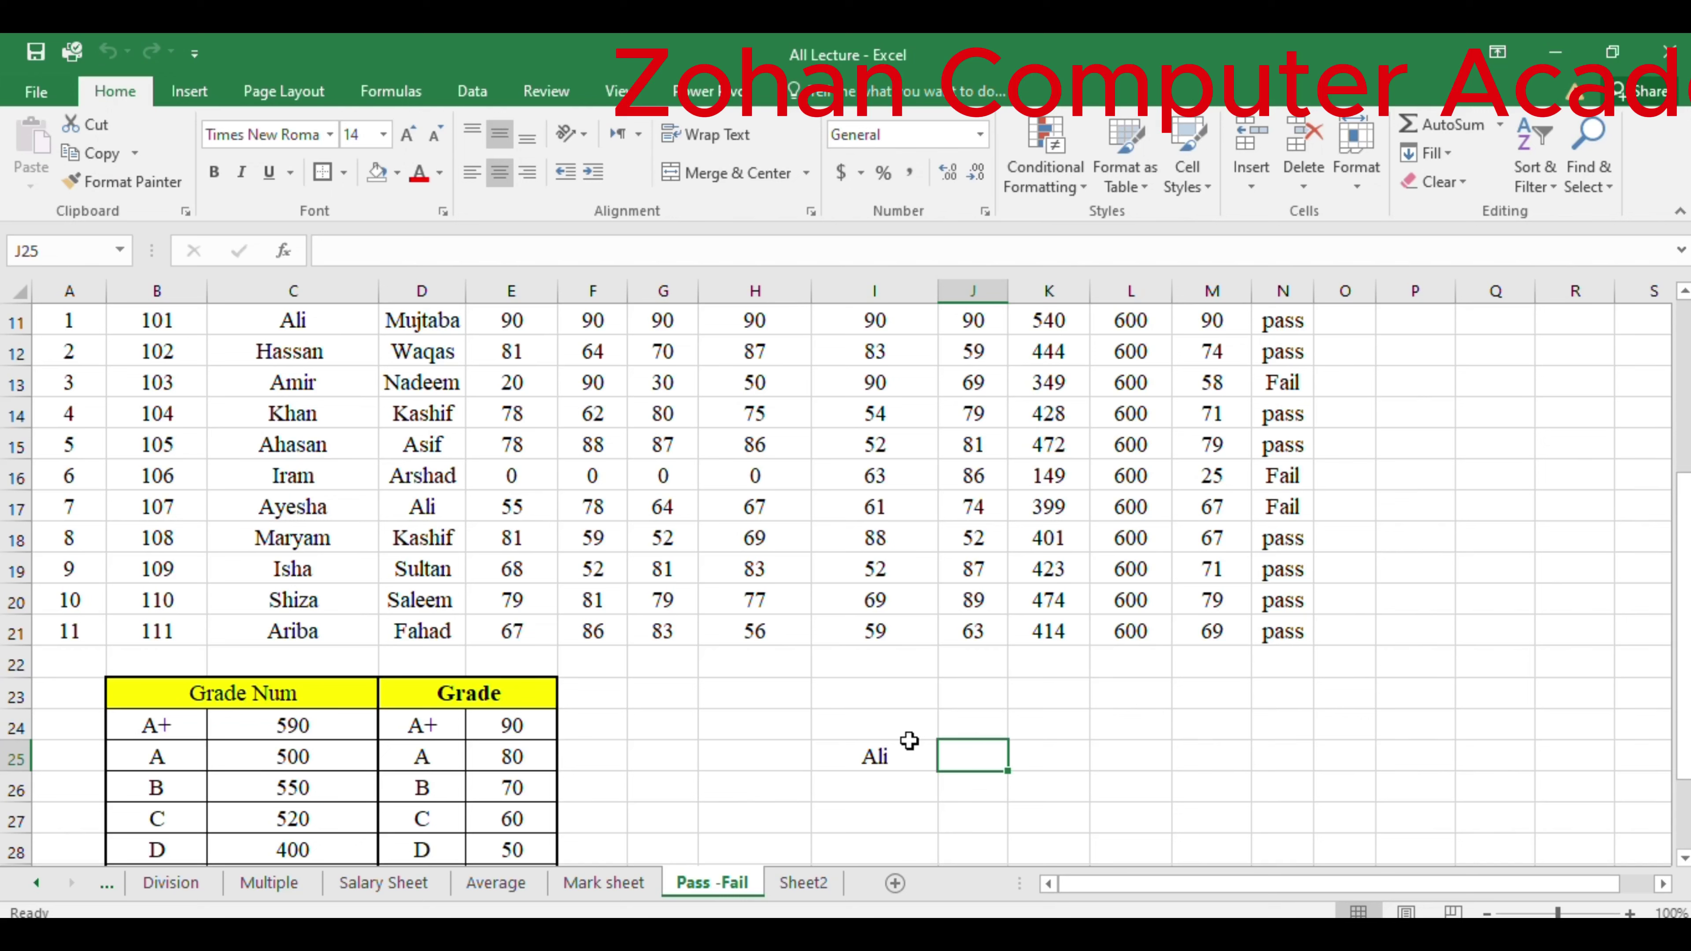
pyautogui.write('50')
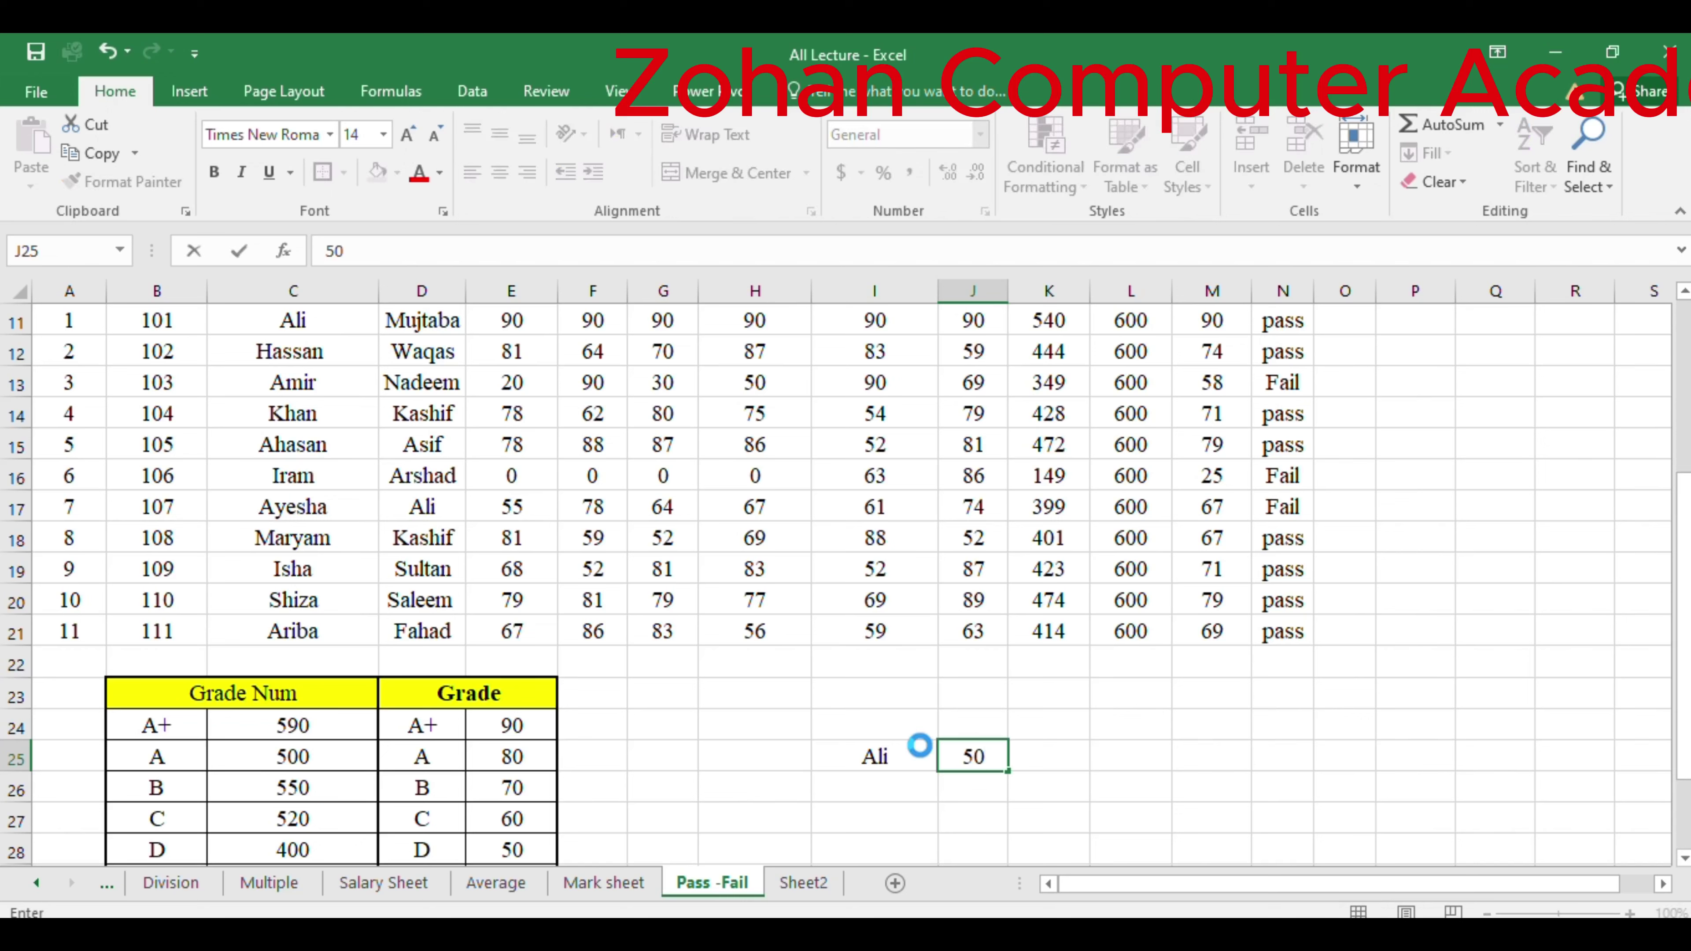
pyautogui.press('Return')
pyautogui.press('Left')
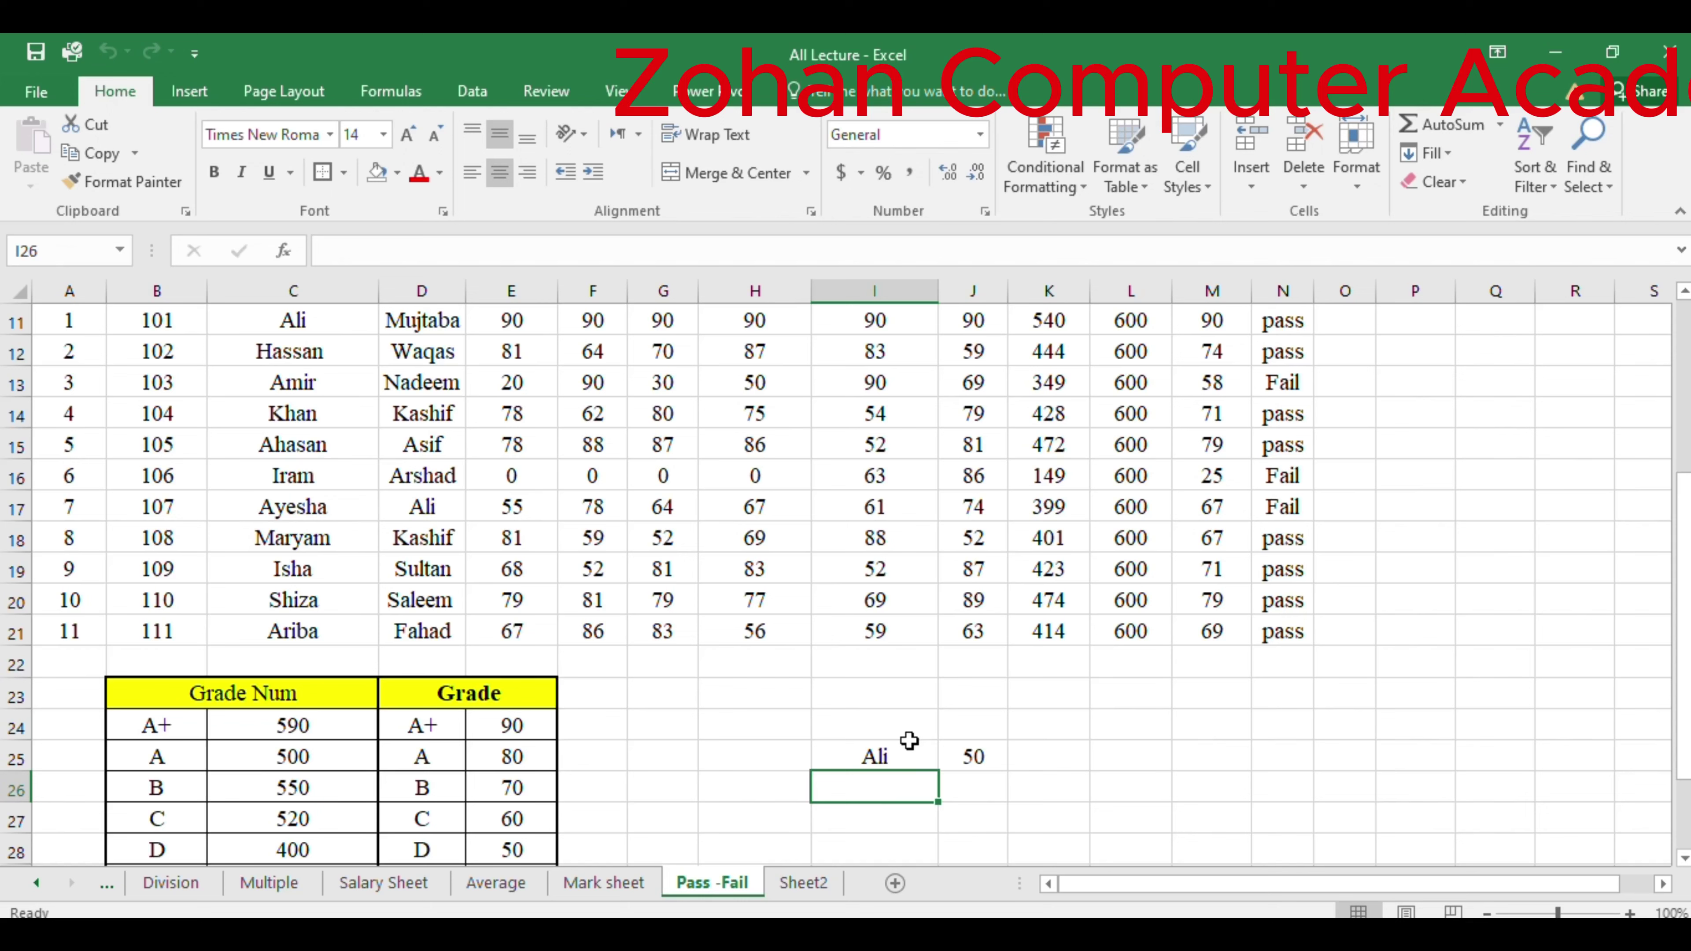
# Add three more student names to the practice list in cells I26 to I28.
pyautogui.write('Sadia')
pyautogui.press('Return')
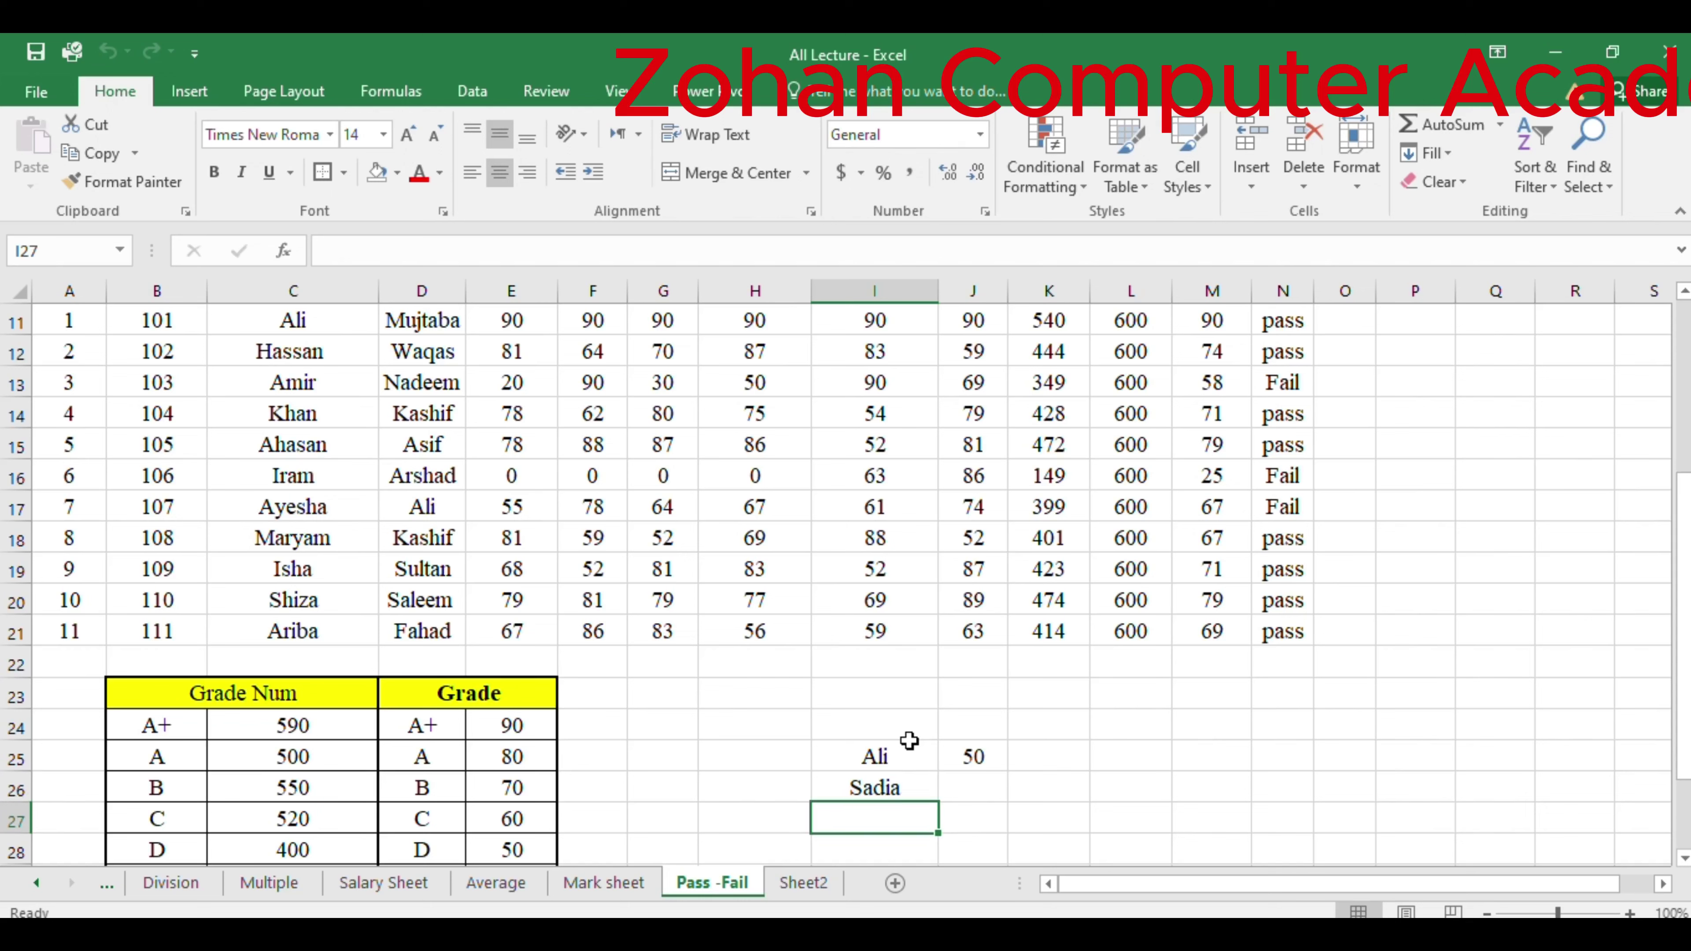
pyautogui.write('Noor')
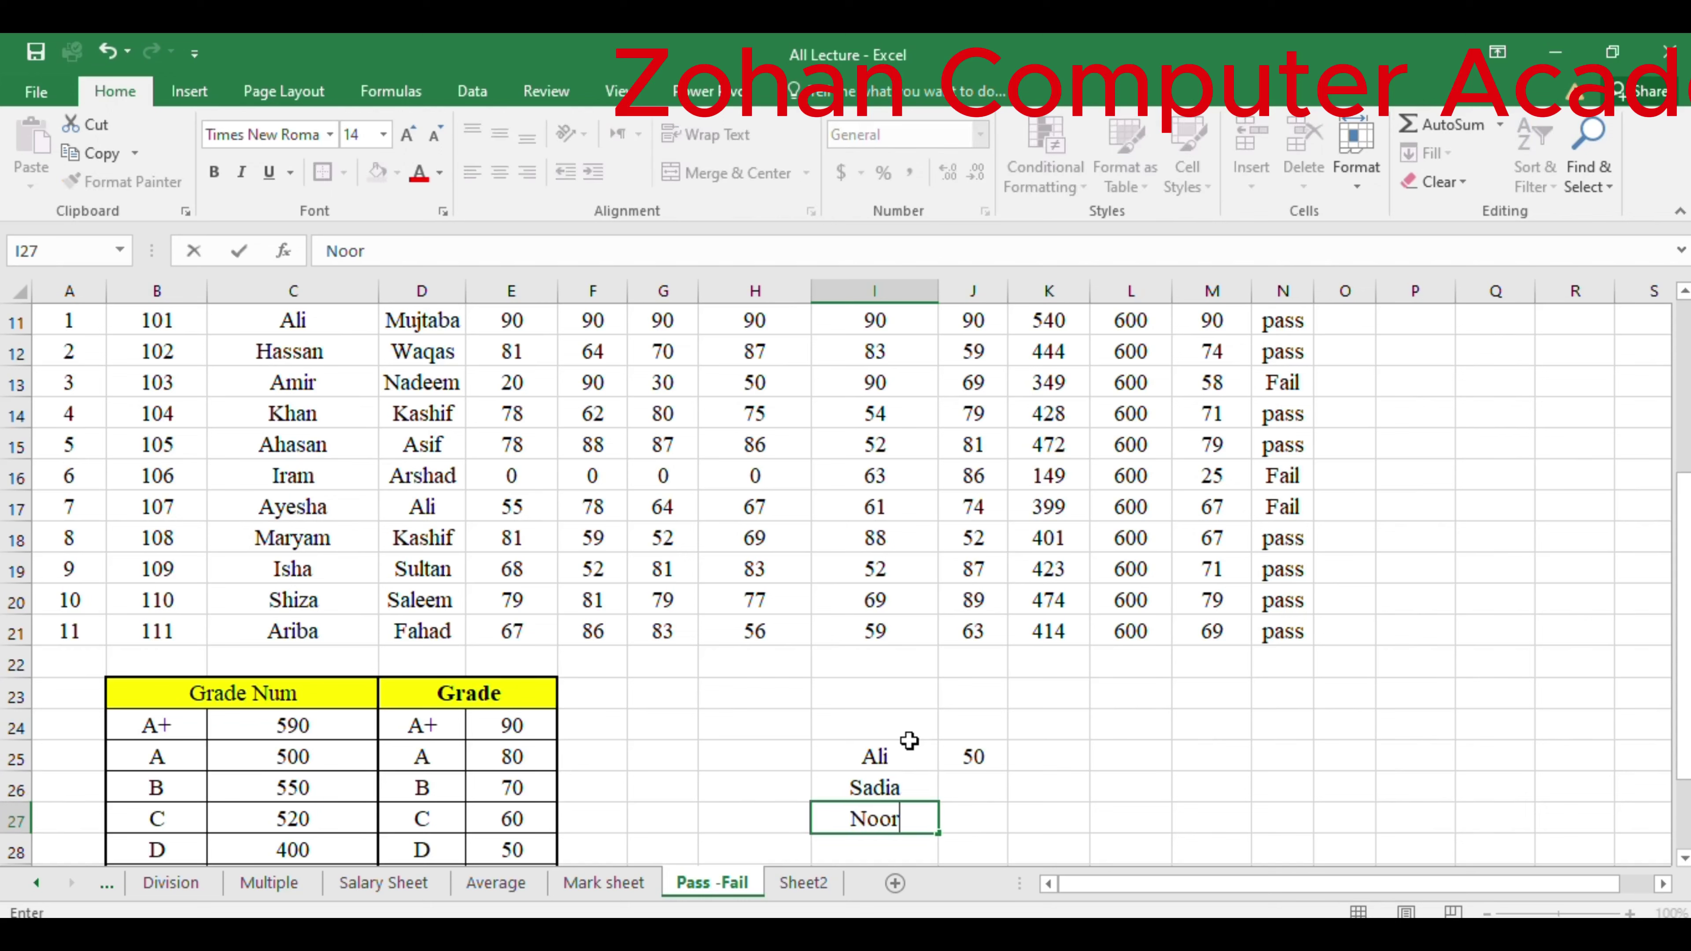
pyautogui.press('Return')
pyautogui.write('Aleena')
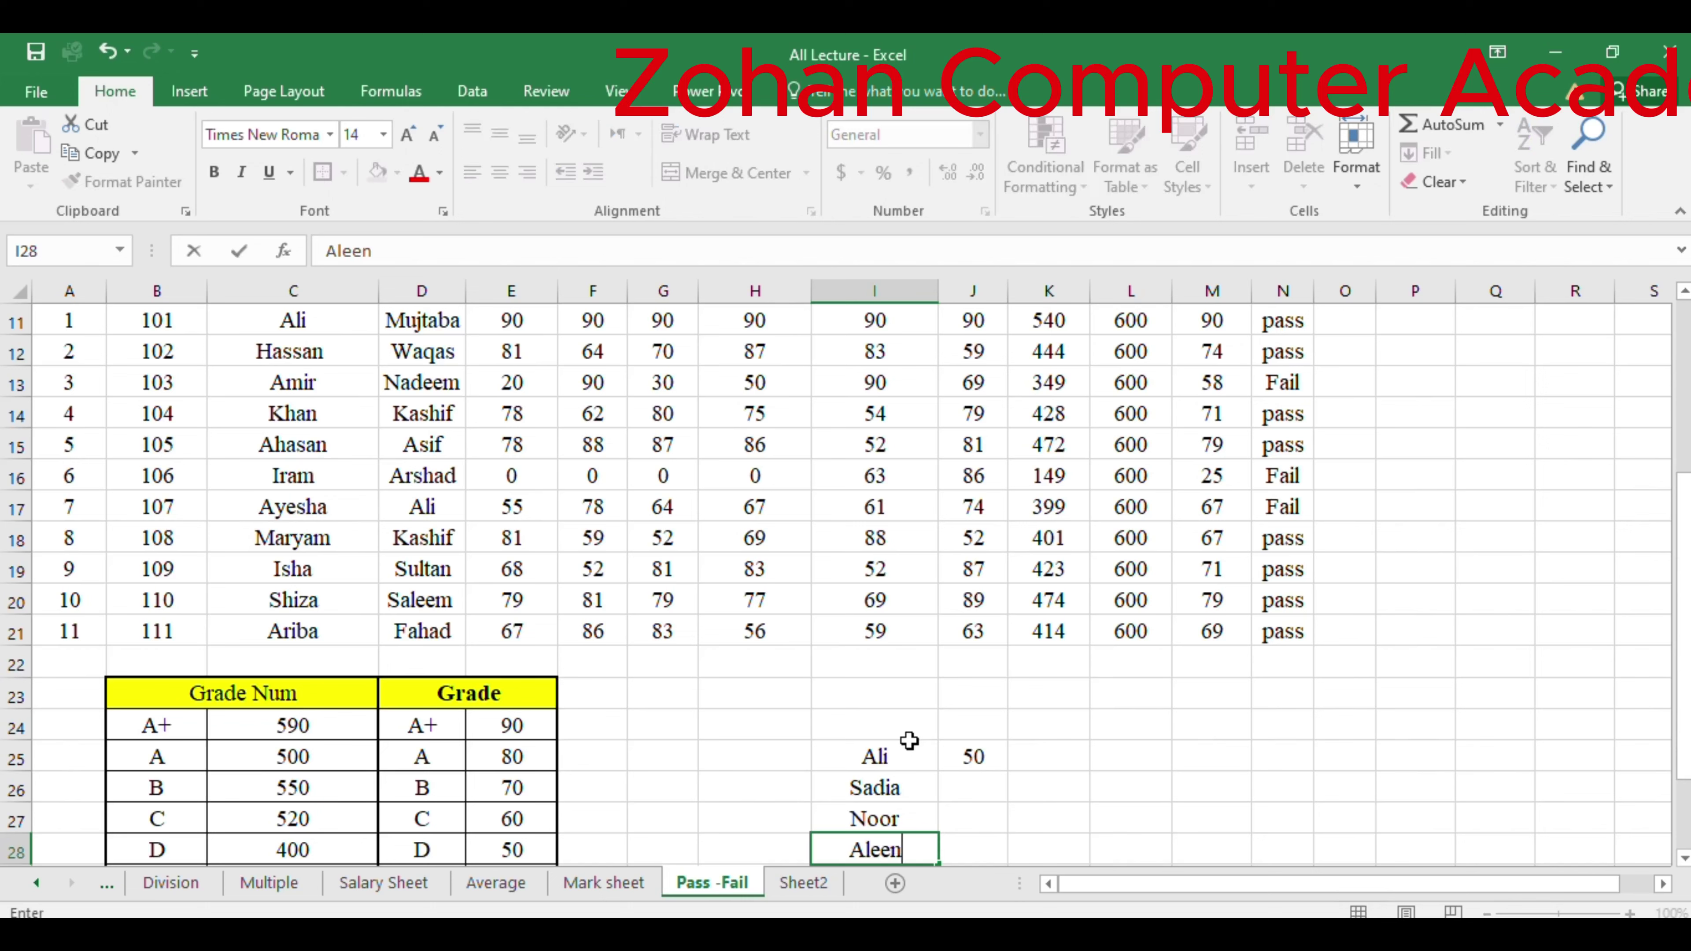
pyautogui.press('Tab')
# Enter marks of 90, 80 and 70 in cells J26 to J28 and select K25 beside the first student's marks.
pyautogui.press('Up')
pyautogui.press('Up')
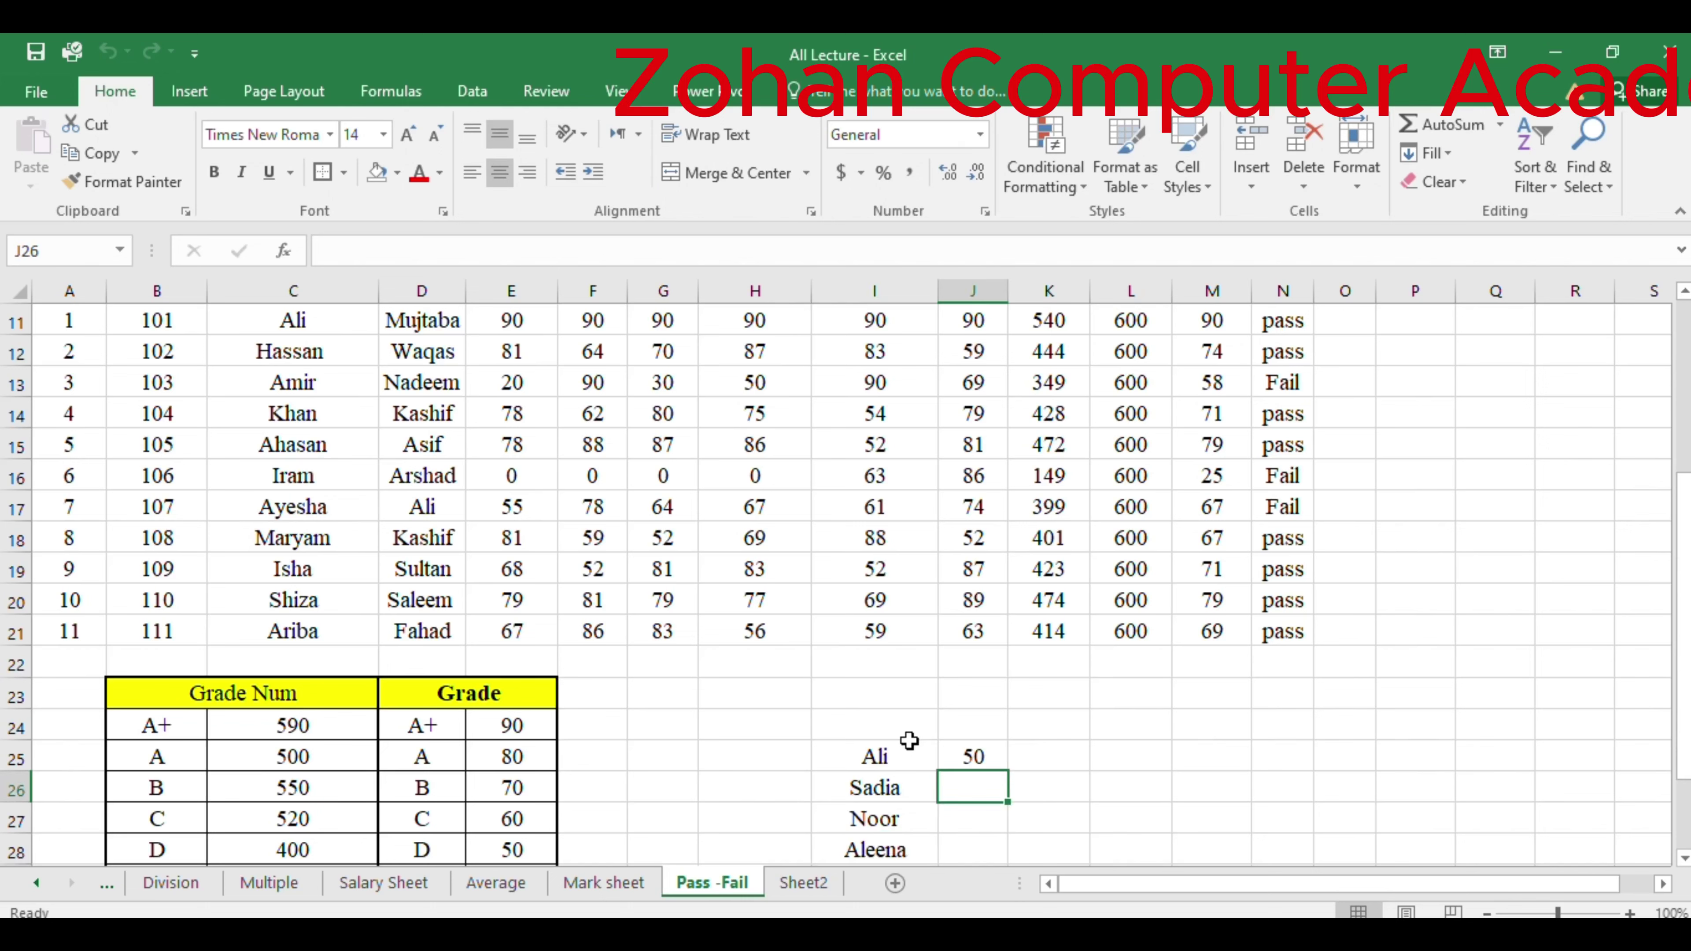
pyautogui.write('90')
pyautogui.press('Return')
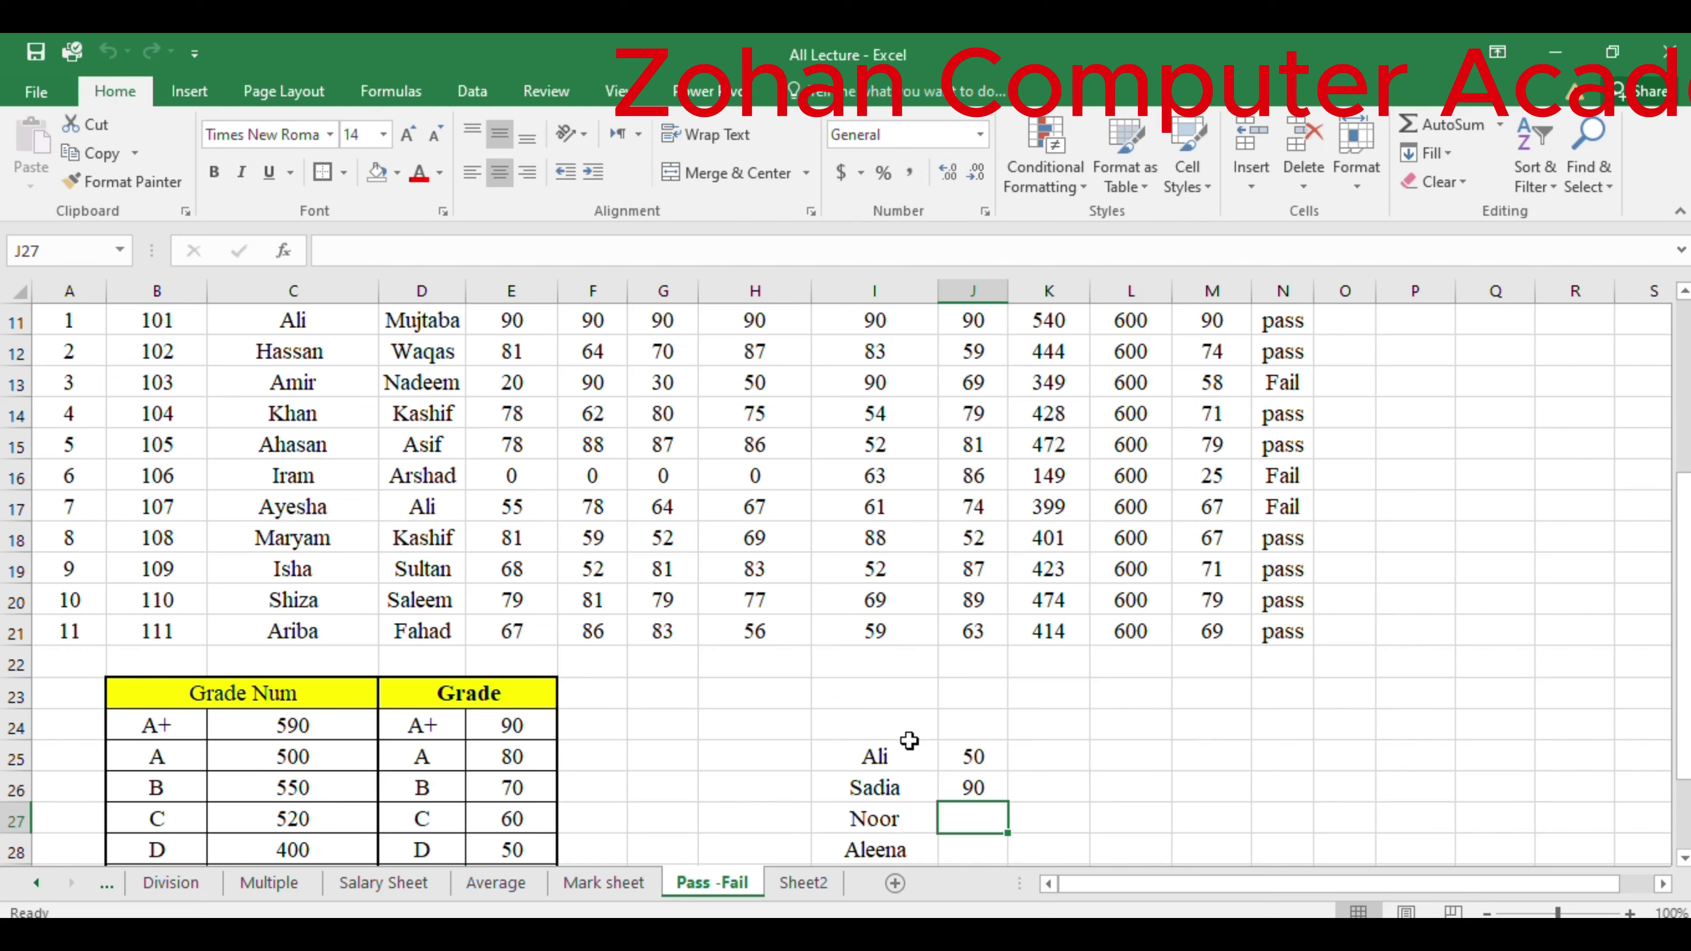
pyautogui.write('80')
pyautogui.press('Return')
pyautogui.write('70')
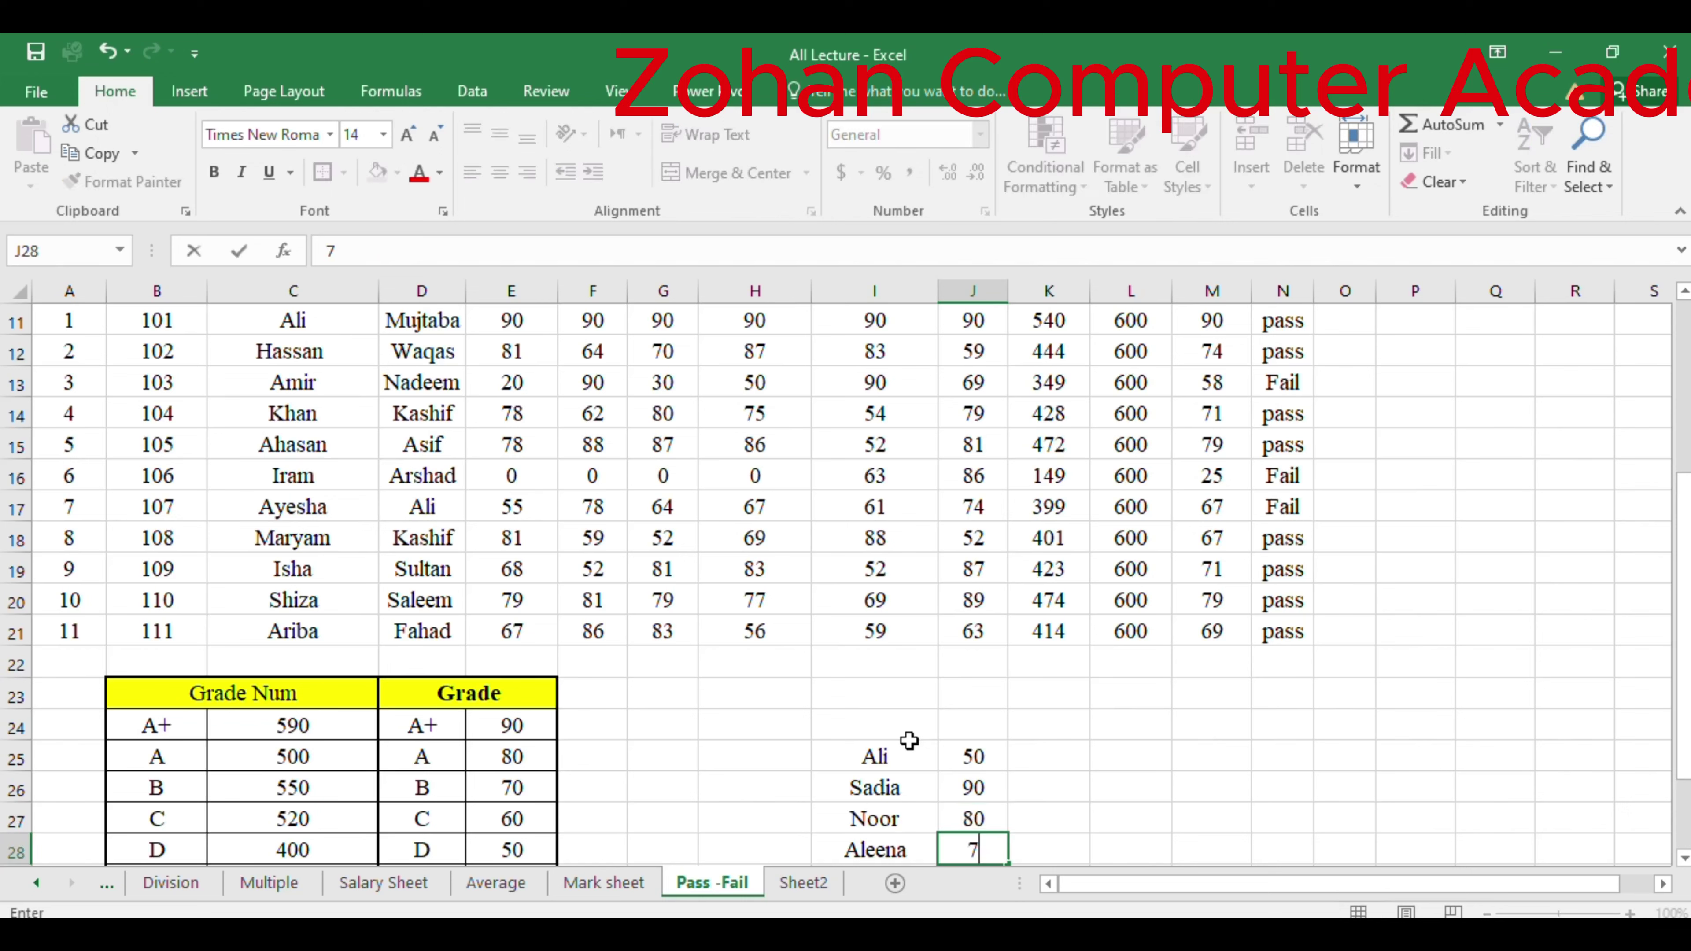
pyautogui.press('Up')
pyautogui.press('Up')
pyautogui.press('Up')
pyautogui.press('Right')
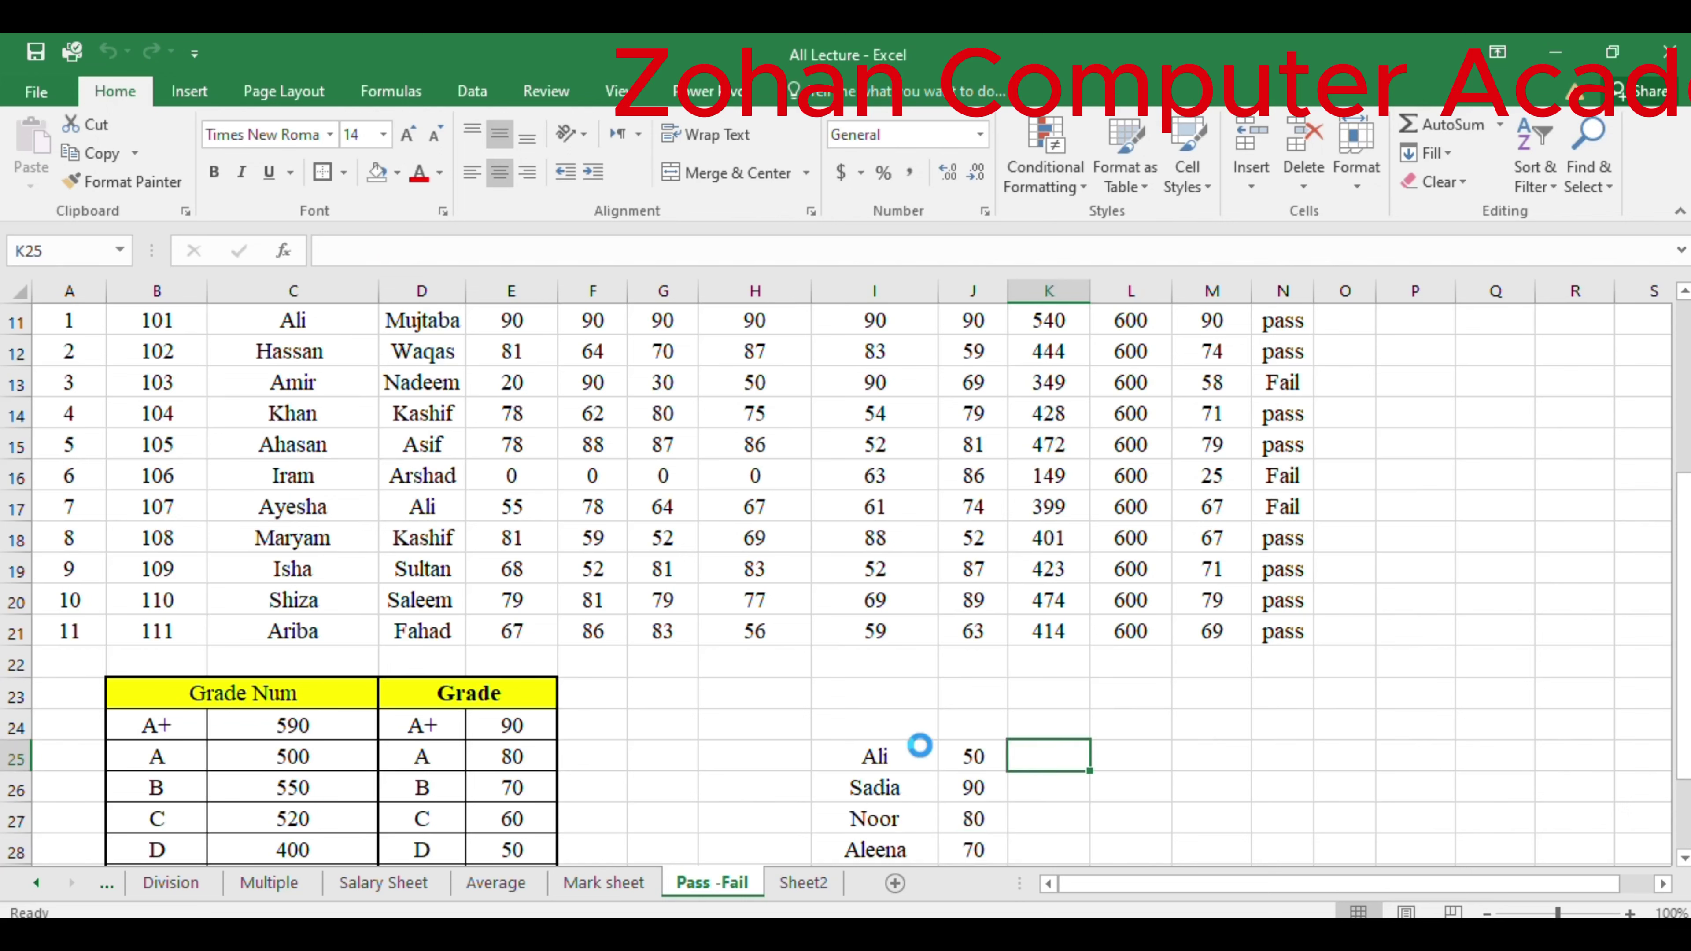
pyautogui.press('Down')
pyautogui.press('Down')
pyautogui.press('Down')
pyautogui.press('Down')
pyautogui.press('Down')
pyautogui.press('Up')
pyautogui.press('Up')
pyautogui.press('Up')
pyautogui.press('Up')
pyautogui.press('Up')
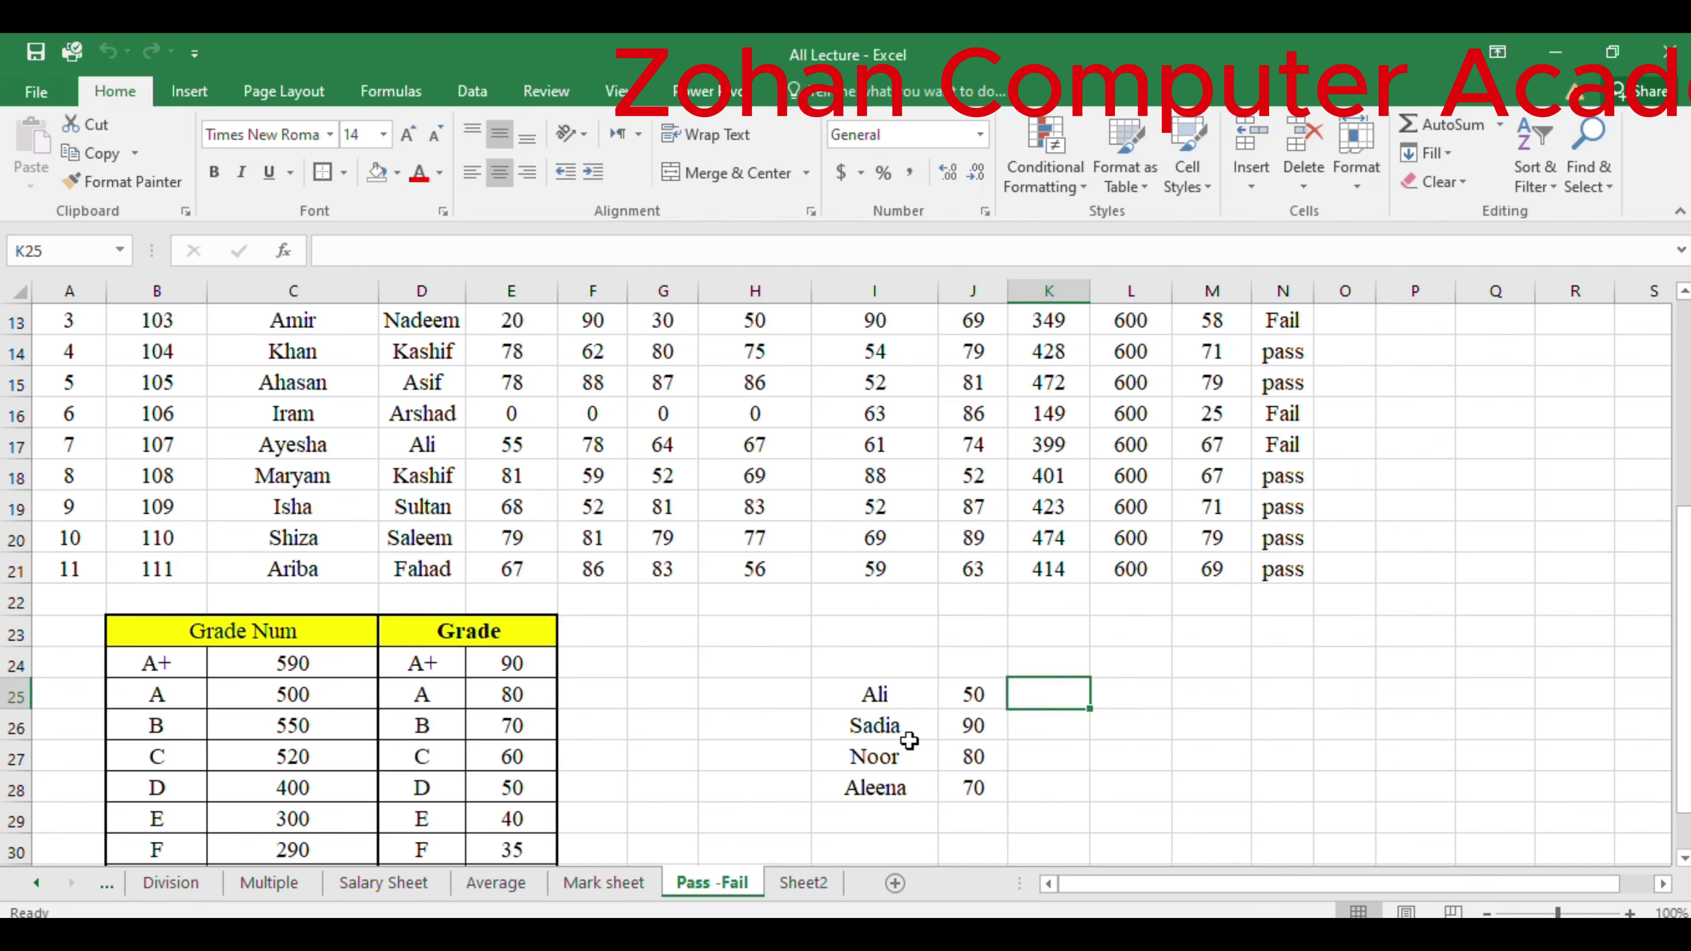
# Enter the formula =IF(J25>=90,"Pass","Fail") in K25 to grade the first student in the practice list.
pyautogui.write('=if')
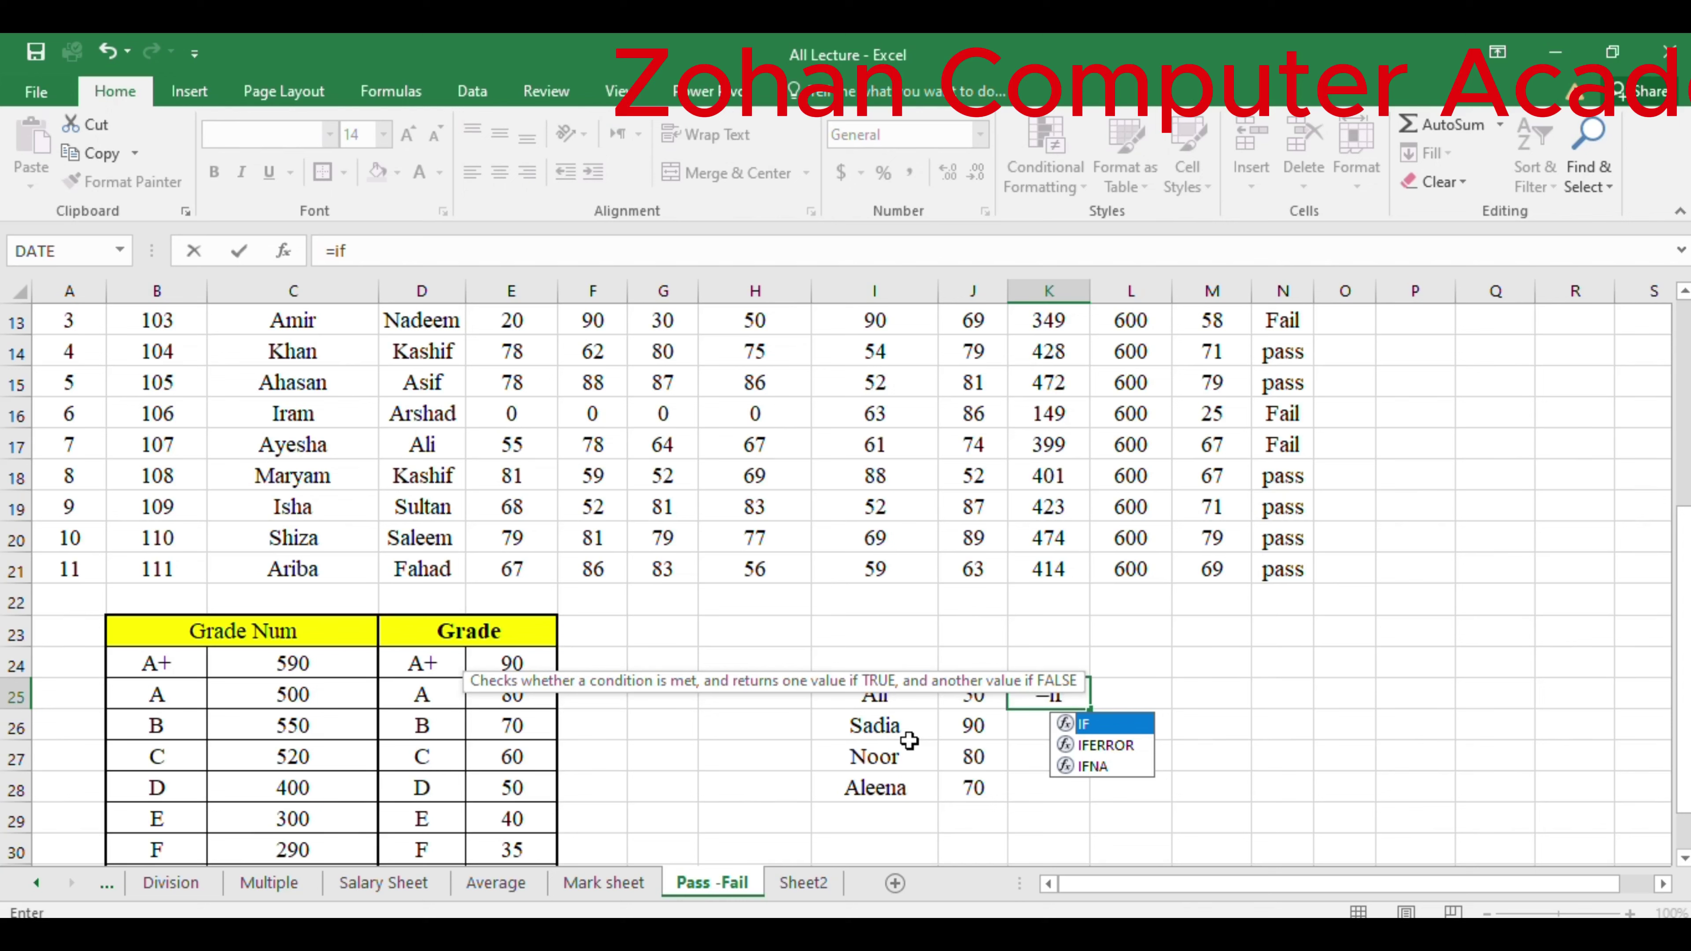
pyautogui.write('(')
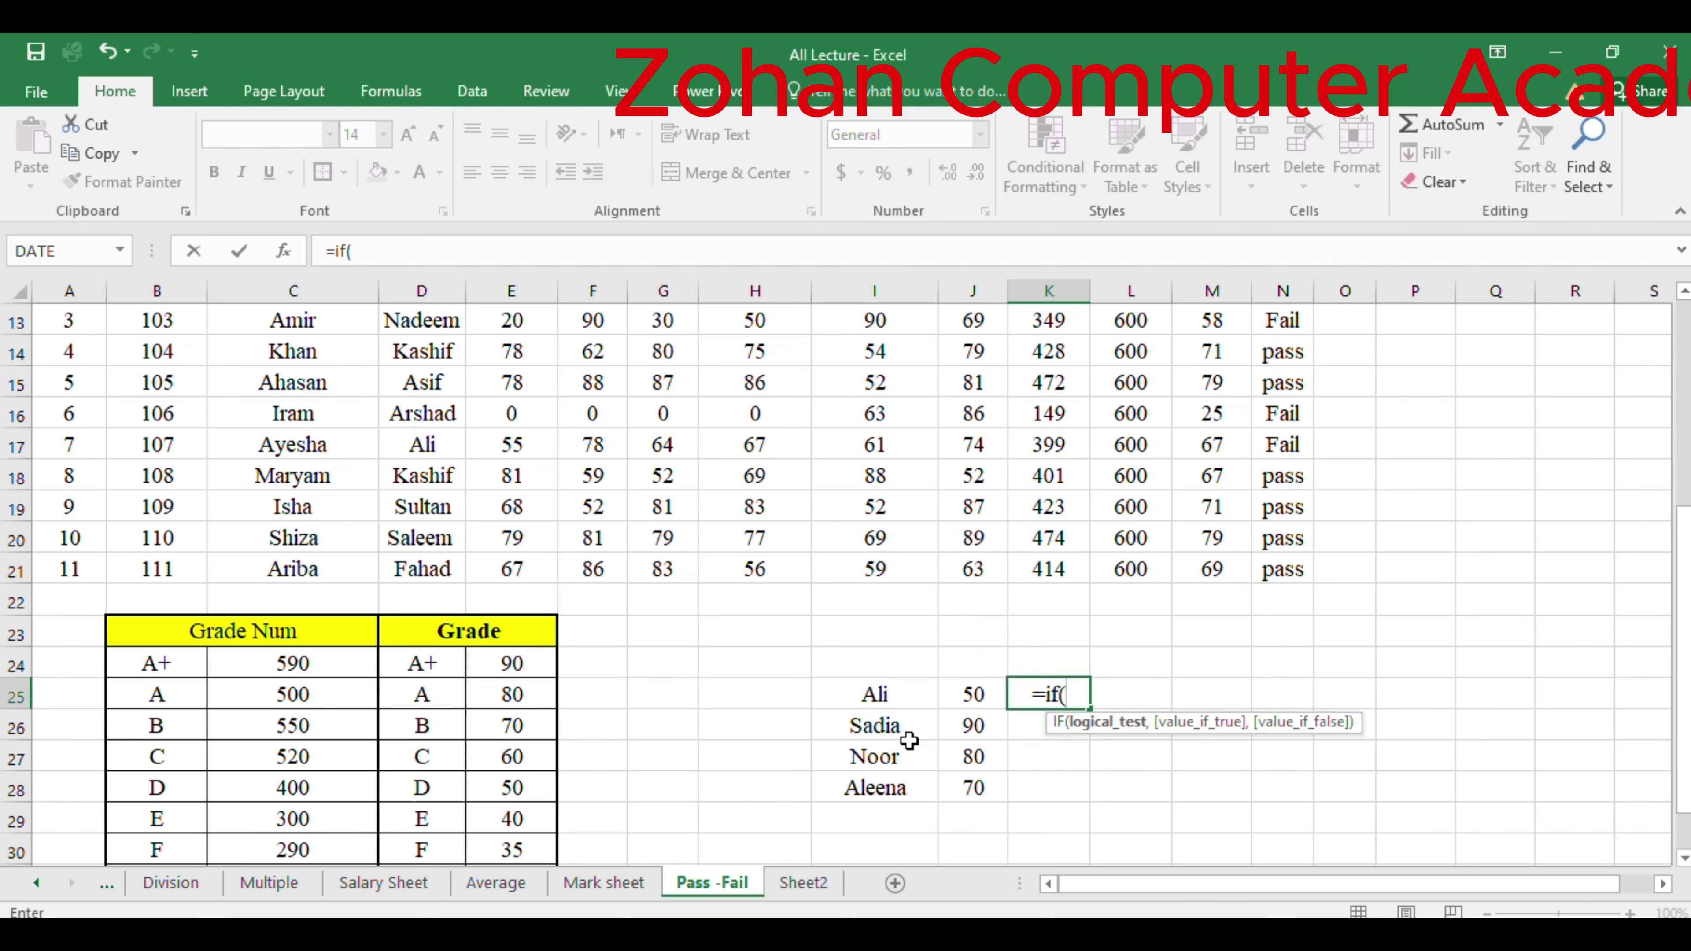
pyautogui.click(965, 696)
pyautogui.write('>=')
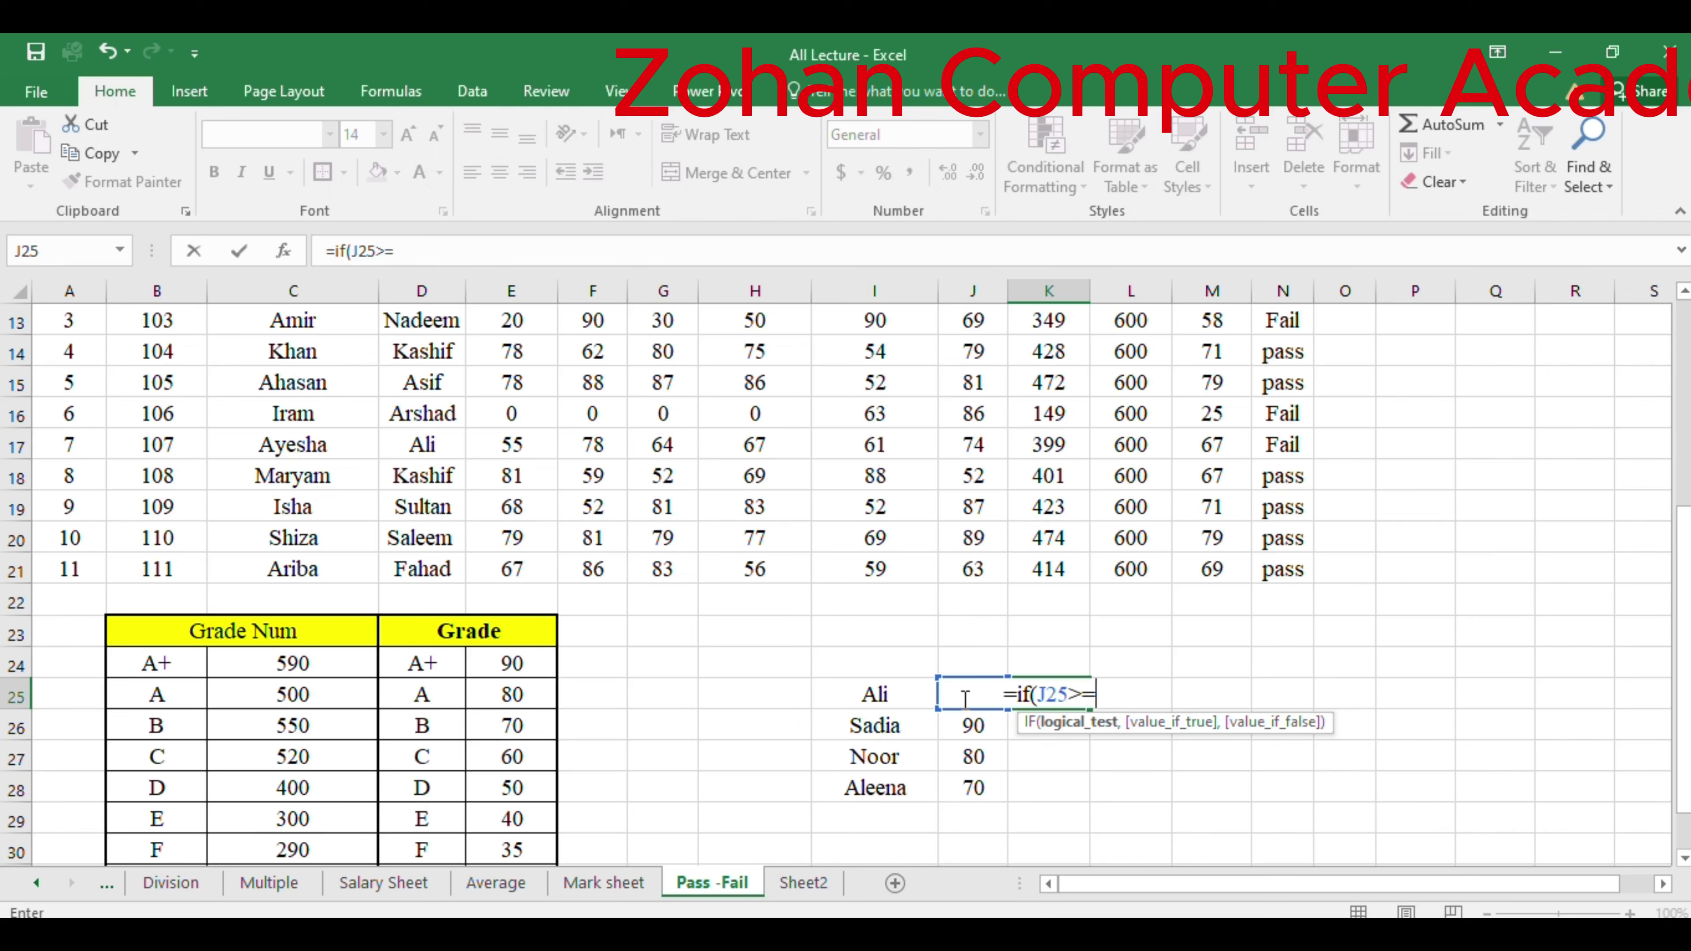
pyautogui.write('90,')
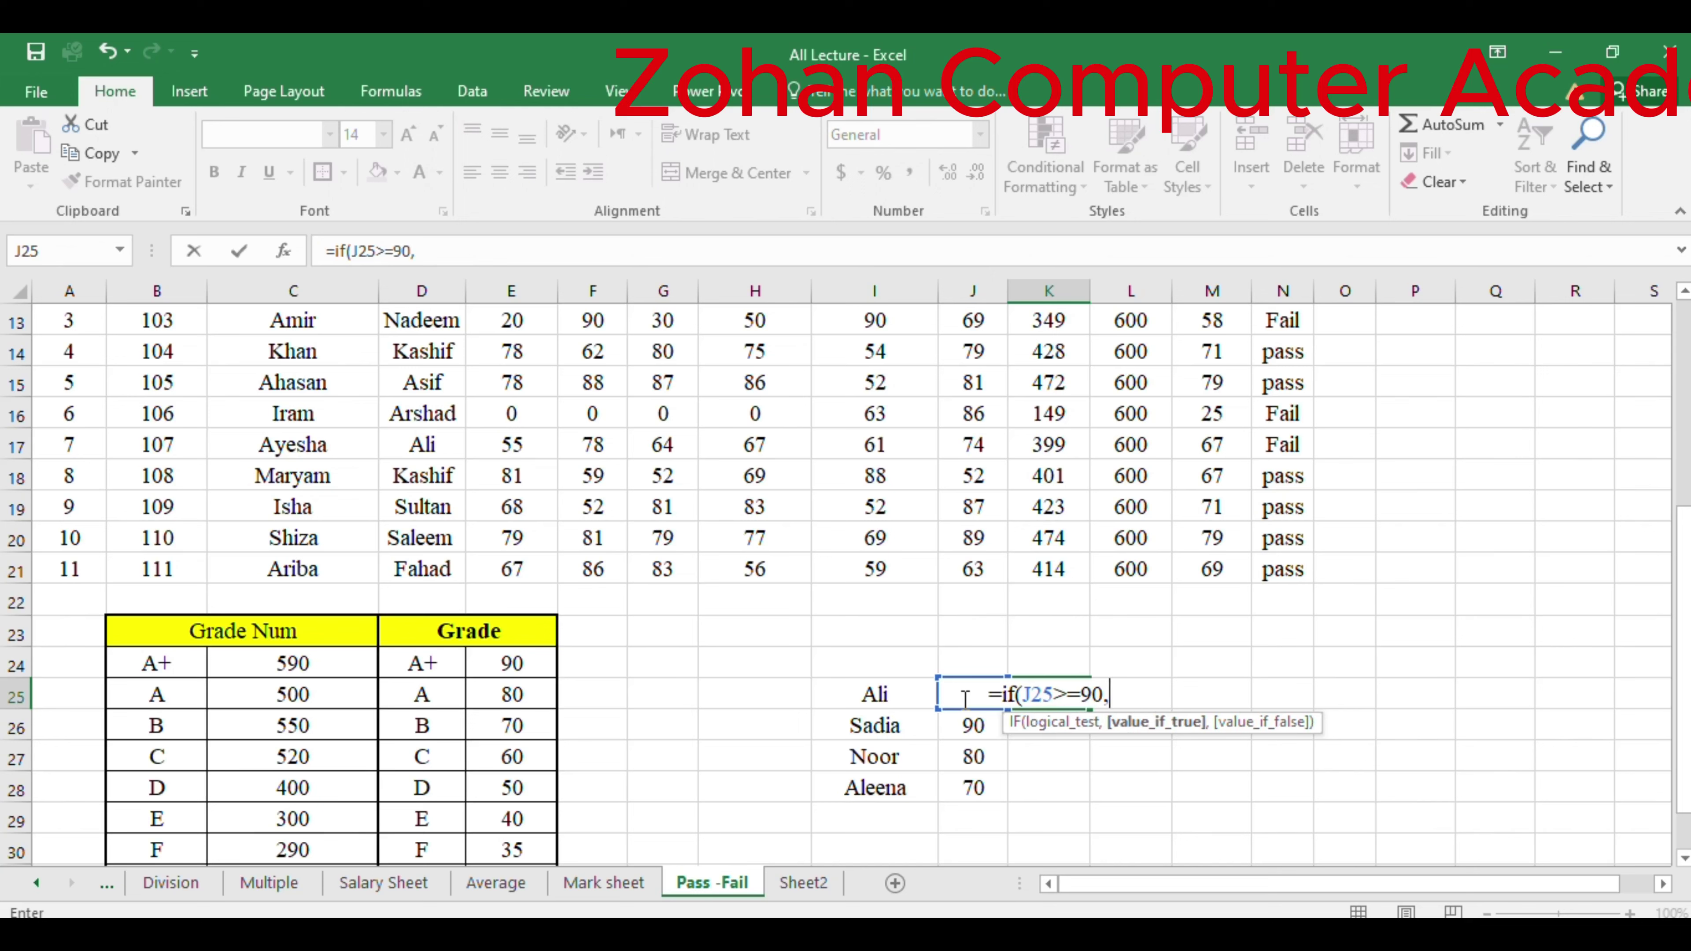
pyautogui.write('"Pa')
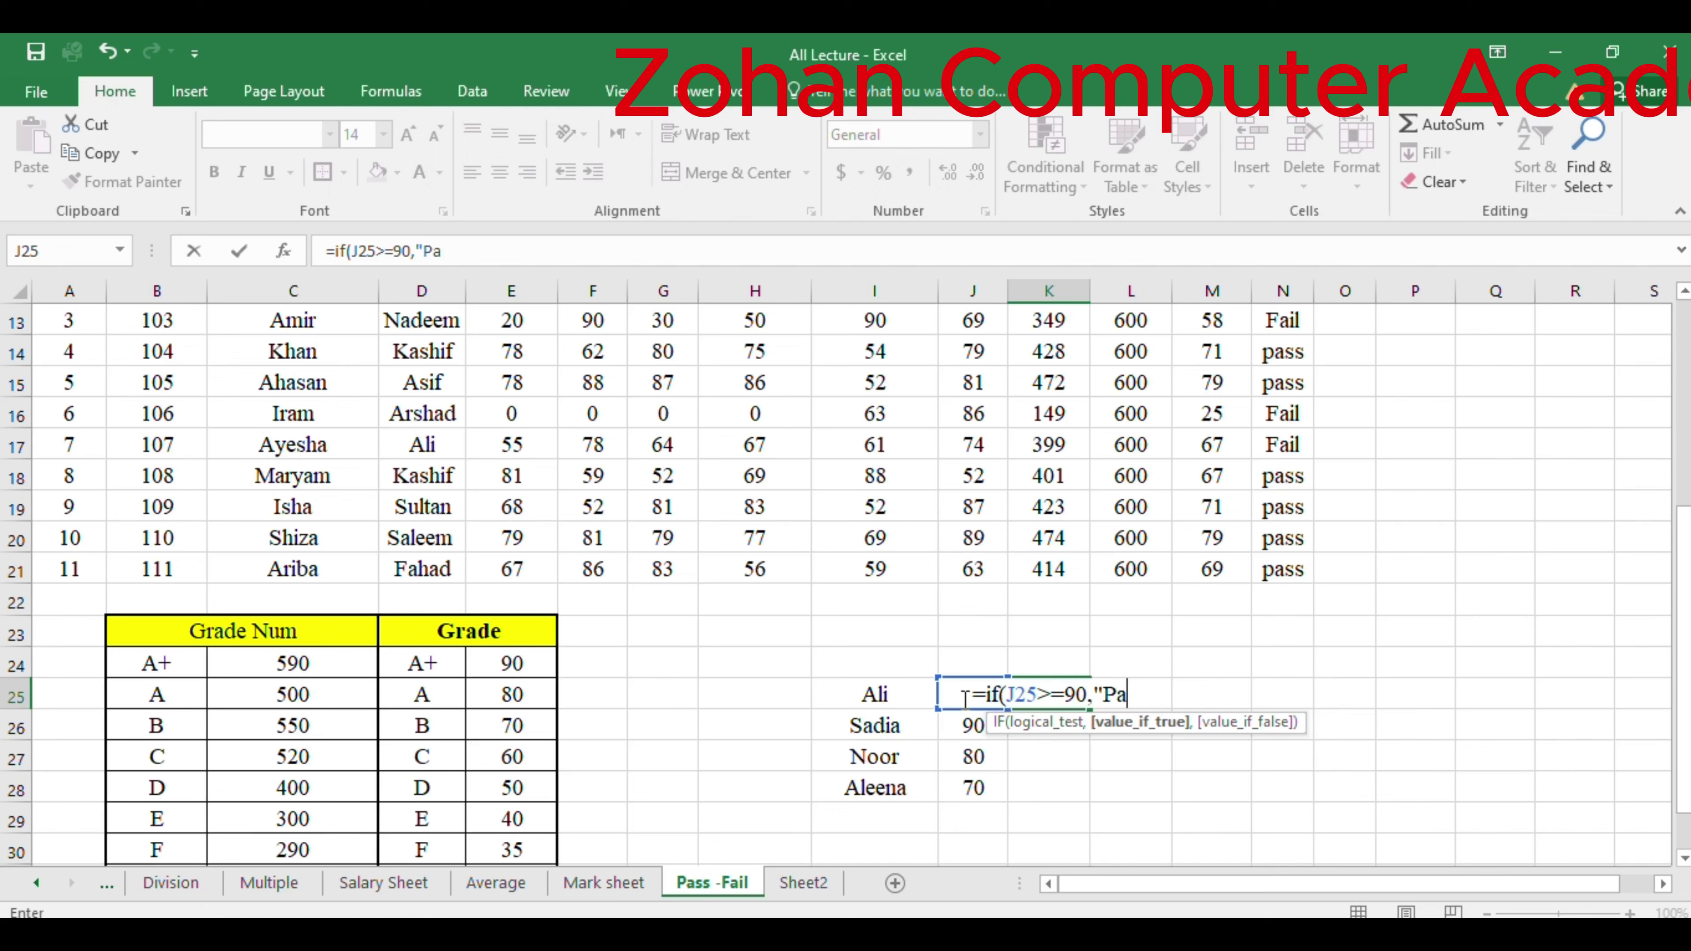
pyautogui.write('ss"')
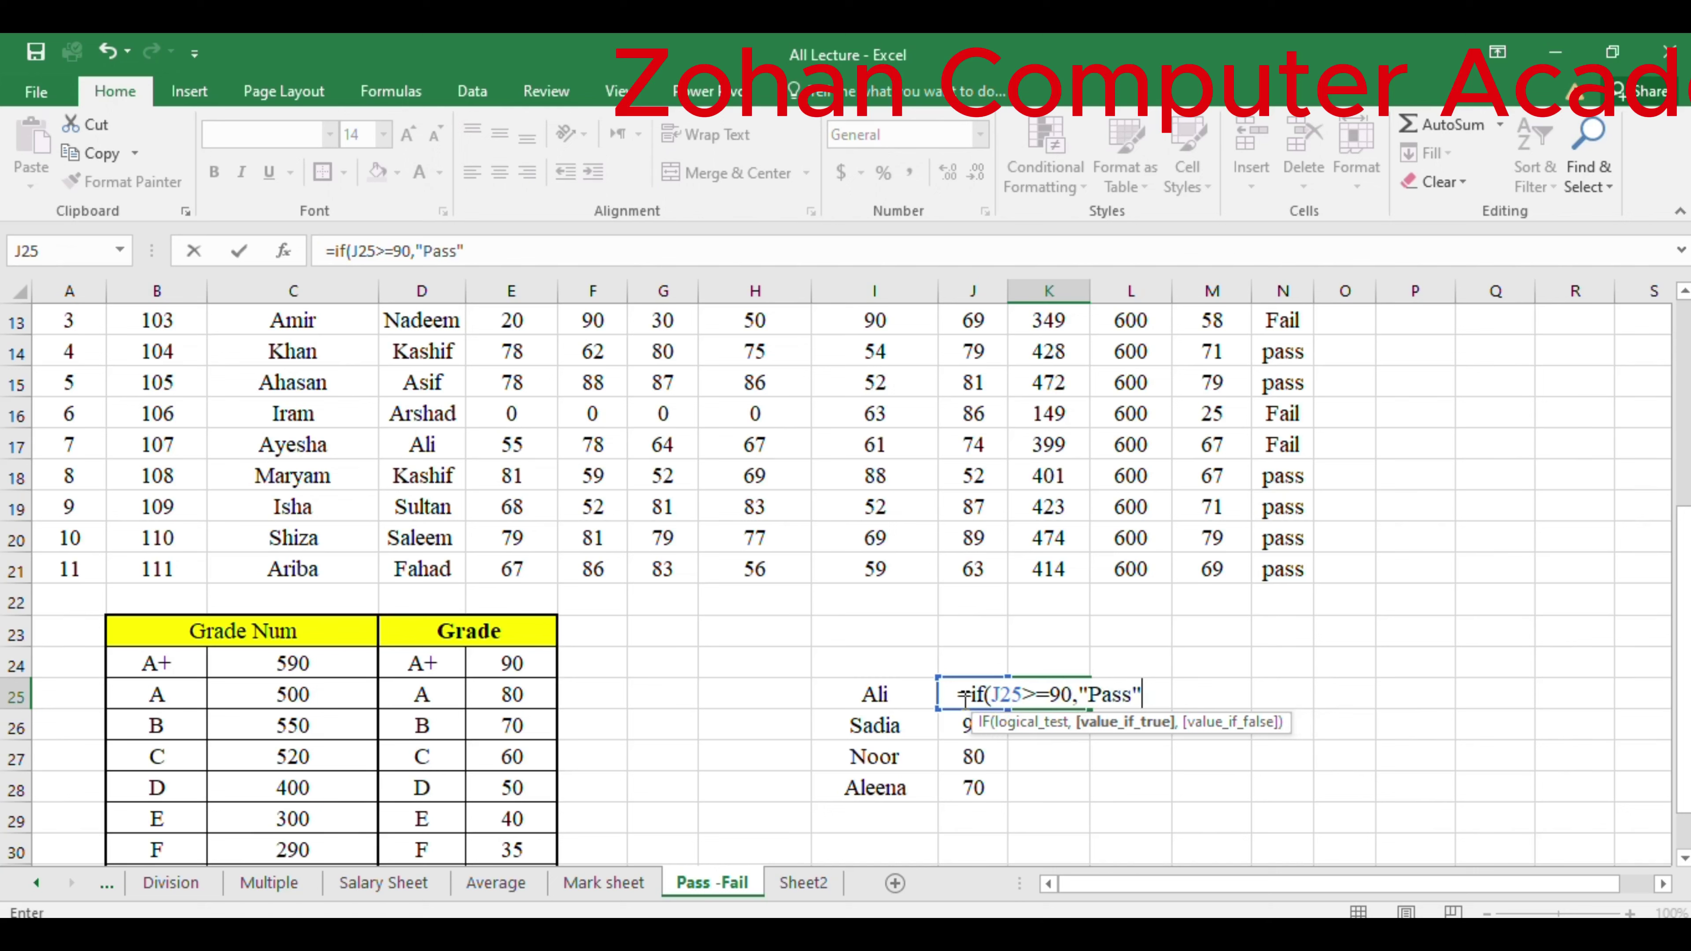
pyautogui.write(',')
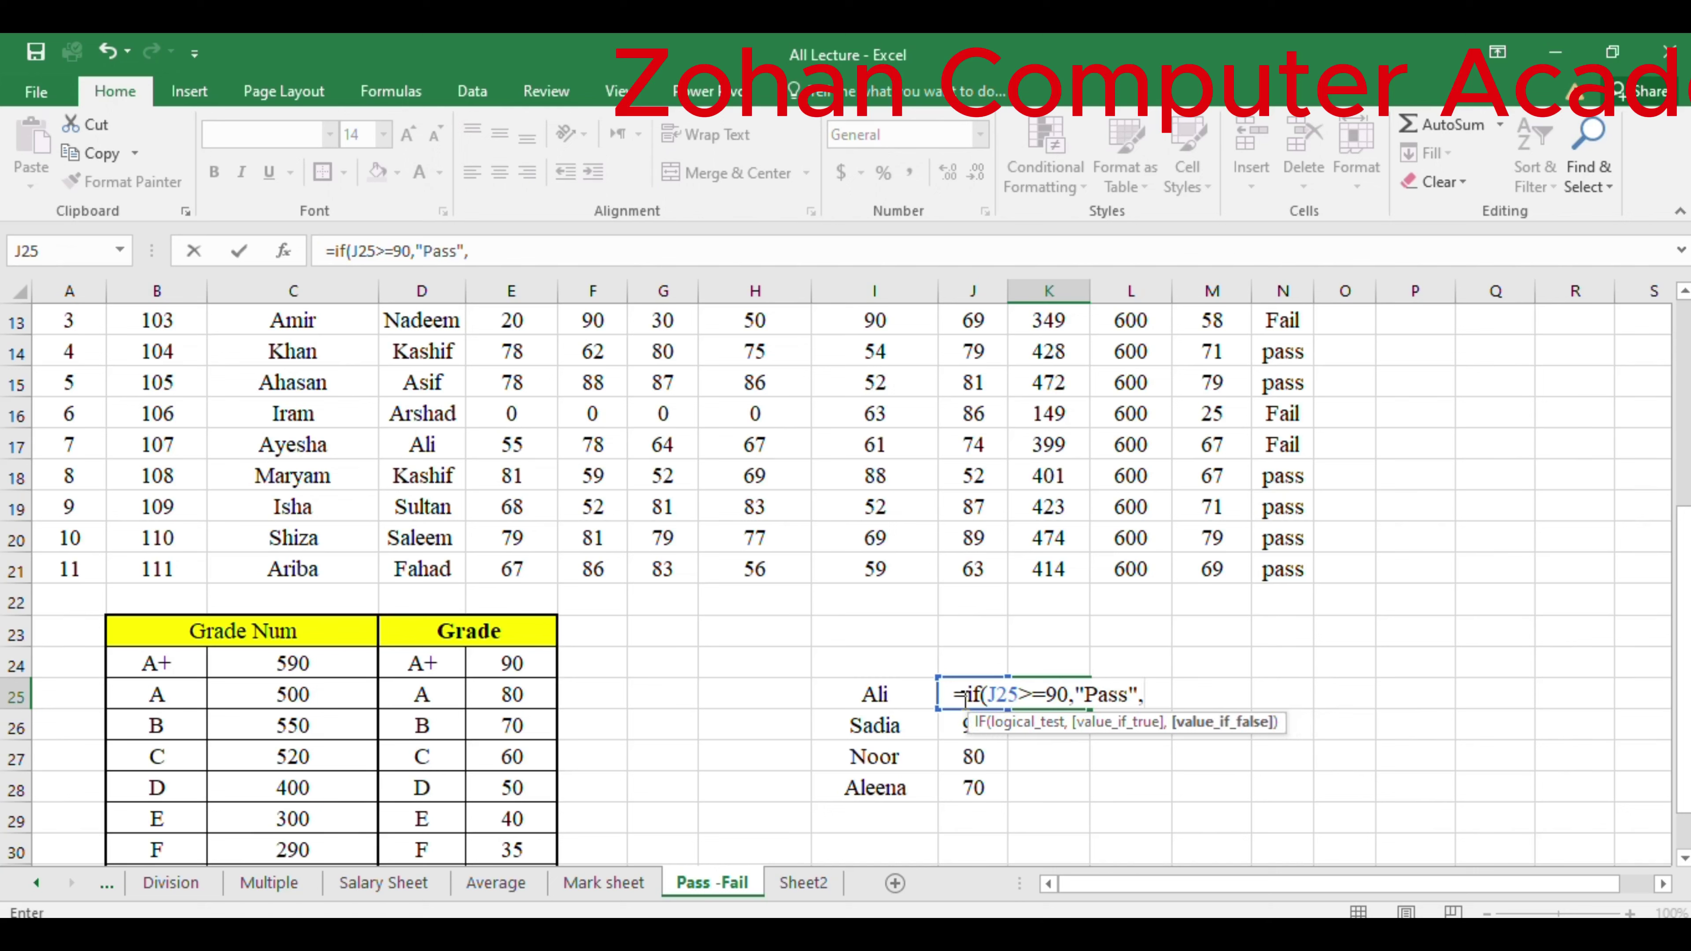
pyautogui.write('"Fail')
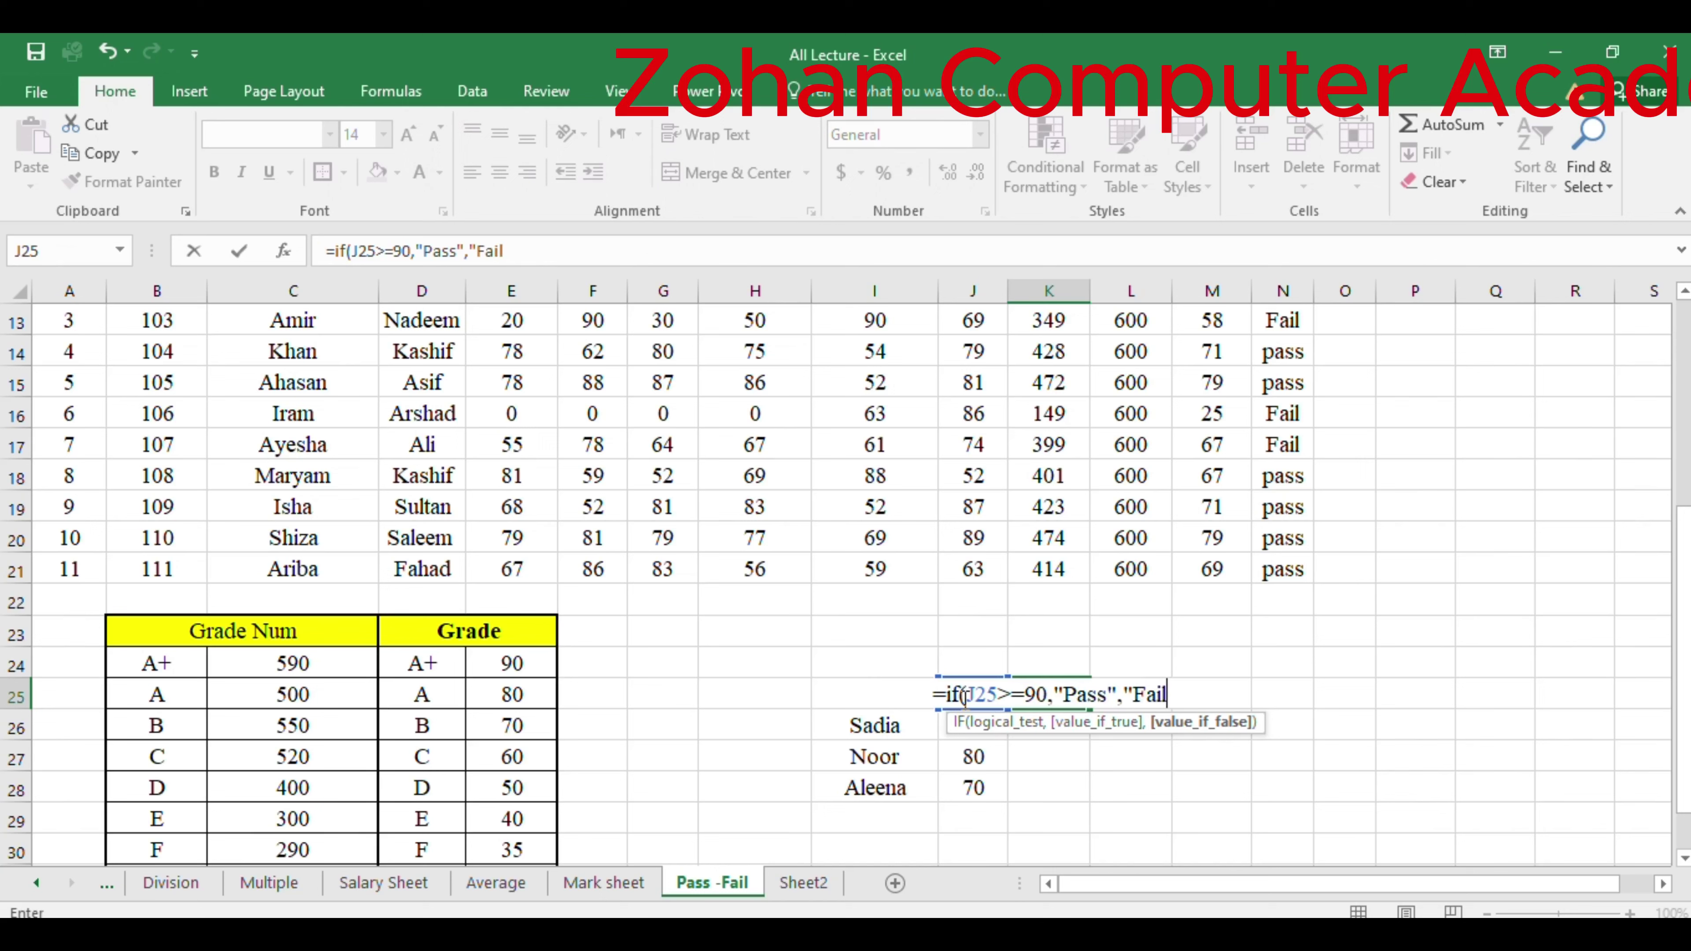
pyautogui.write('"')
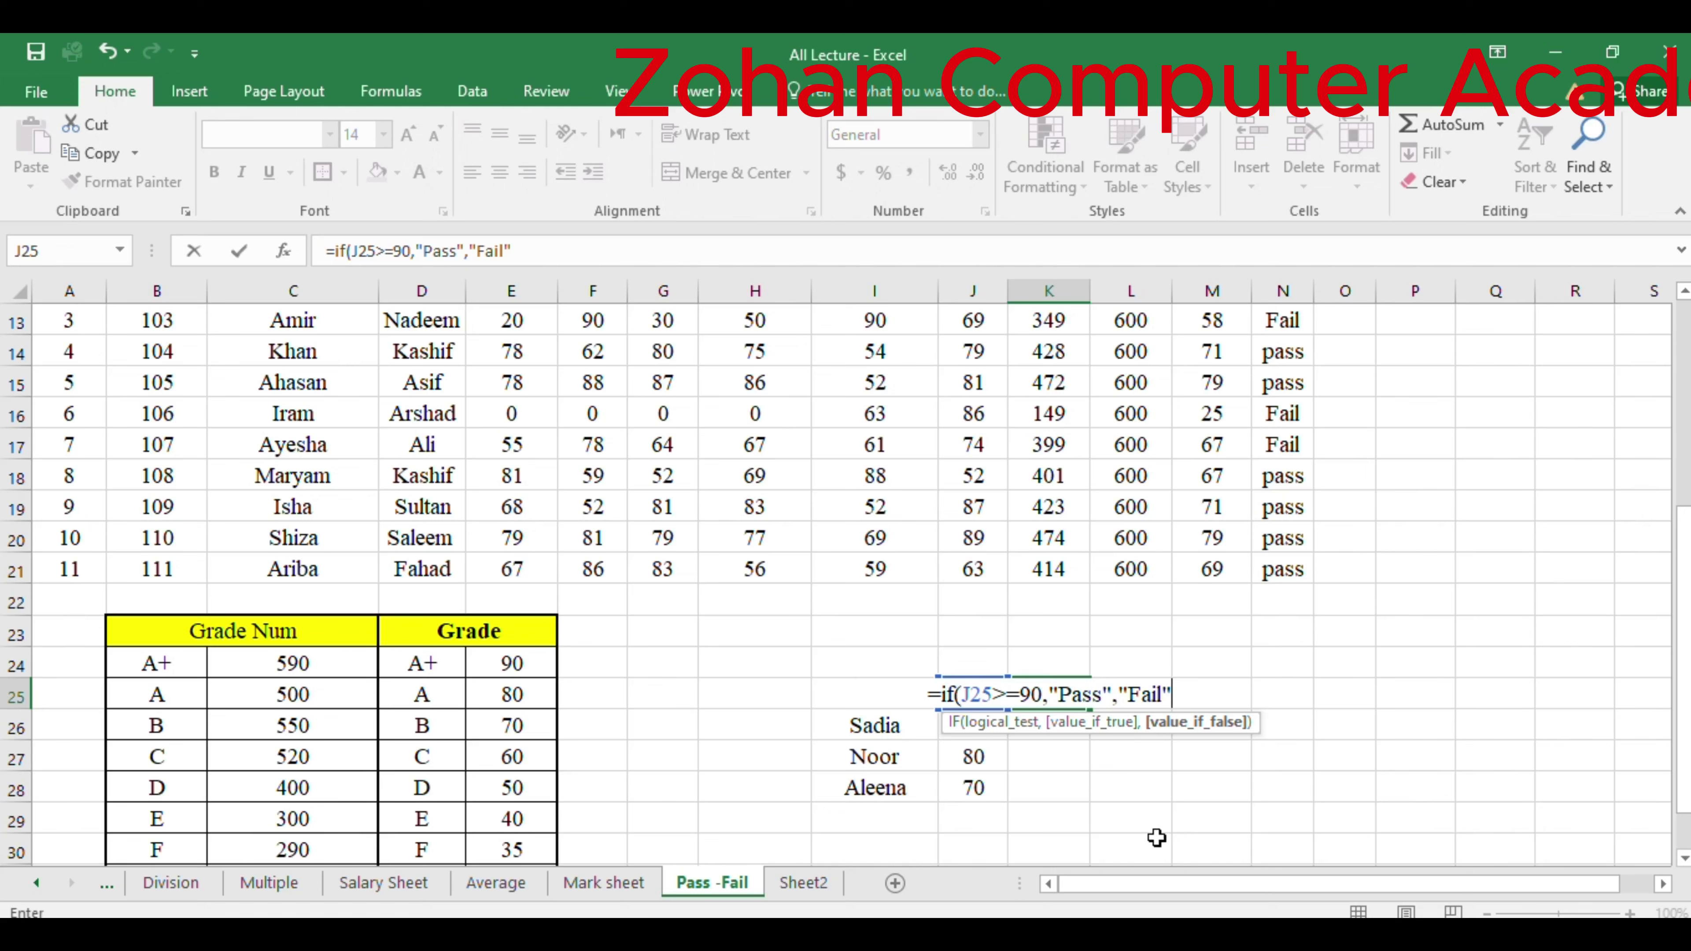
pyautogui.write(')')
pyautogui.press('Return')
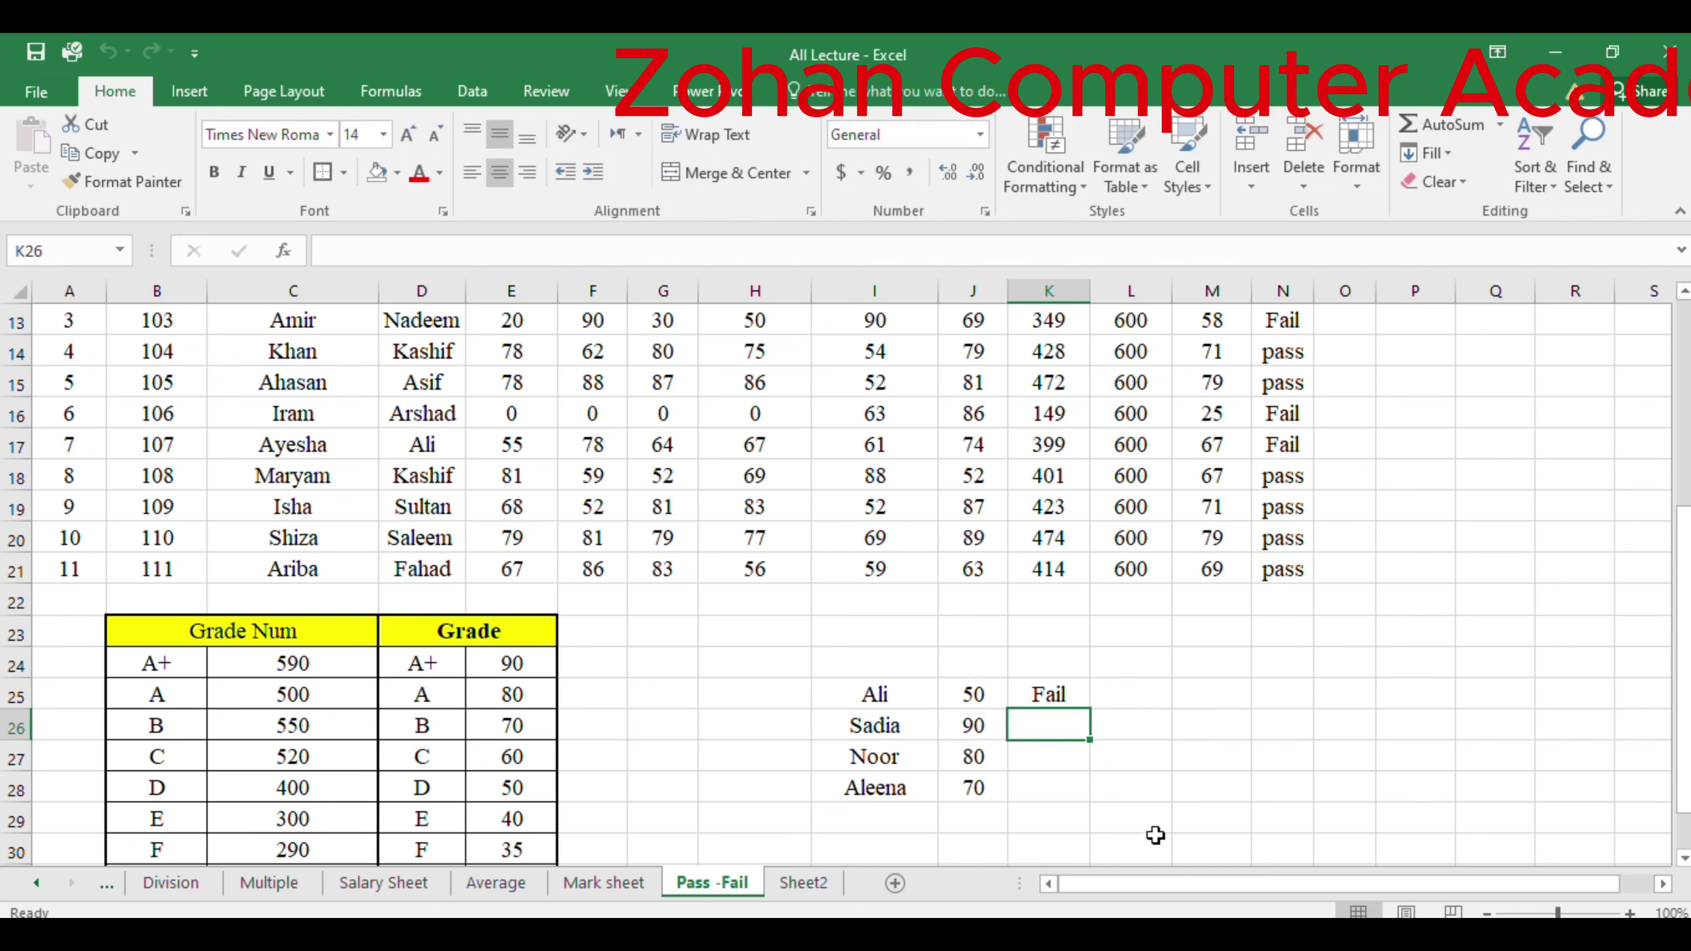
# Copy the pass/fail formula from K25 down through K28 and reselect K25 to review its formula.
pyautogui.click(1053, 696)
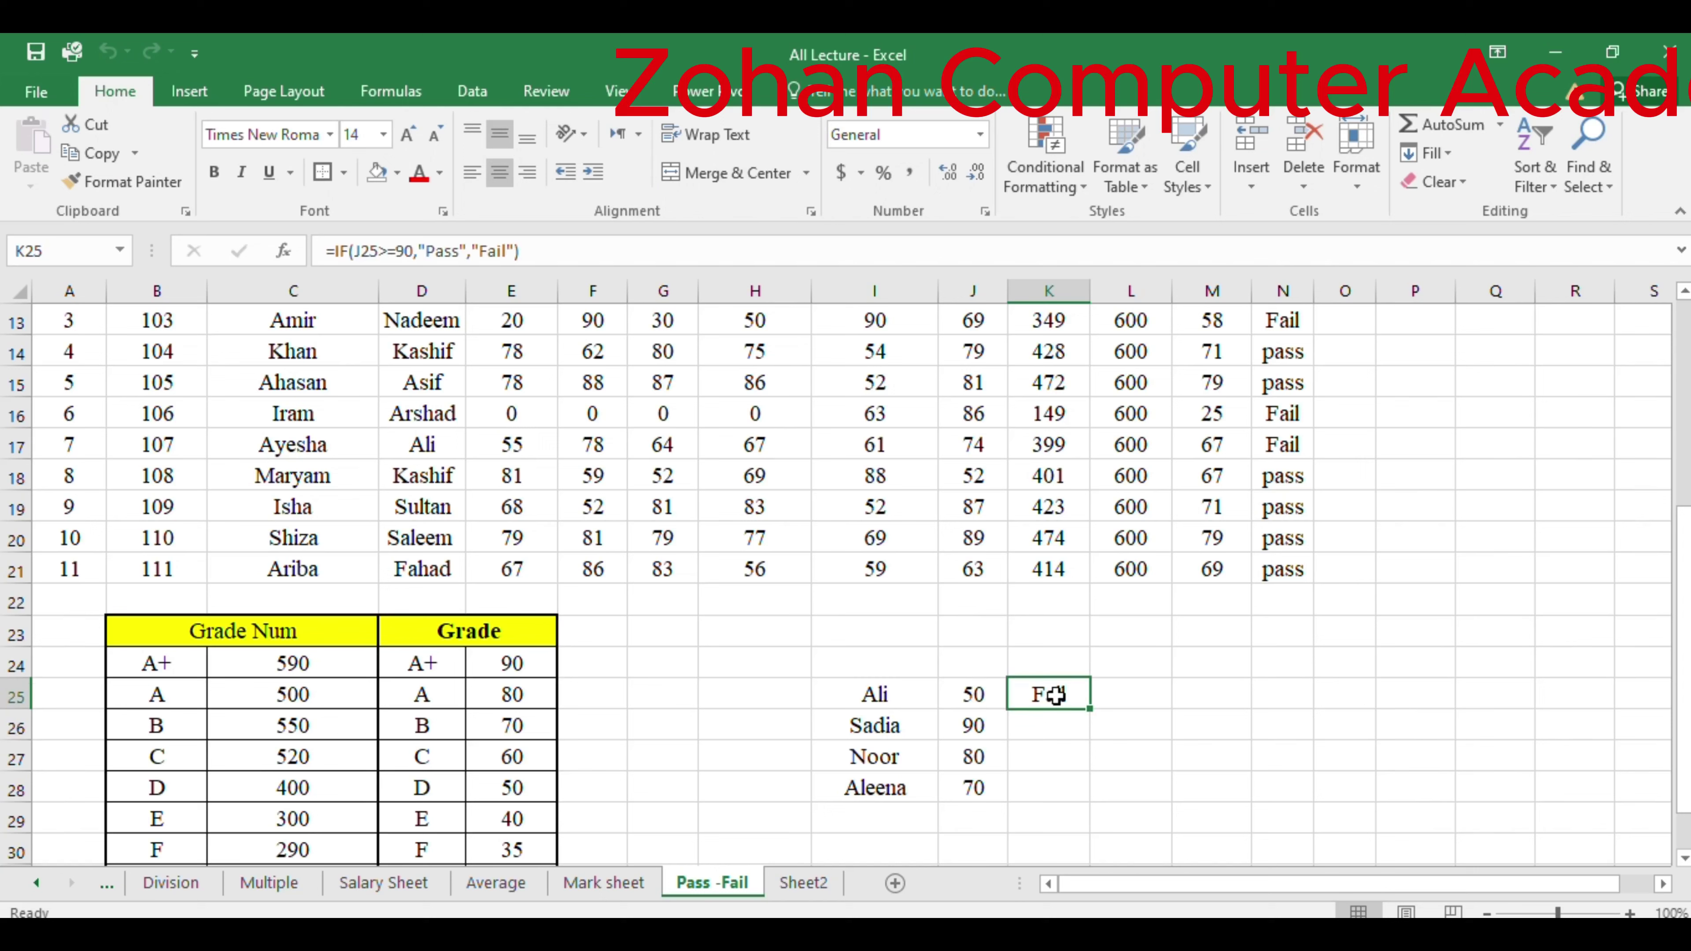
pyautogui.doubleClick(1088, 707)
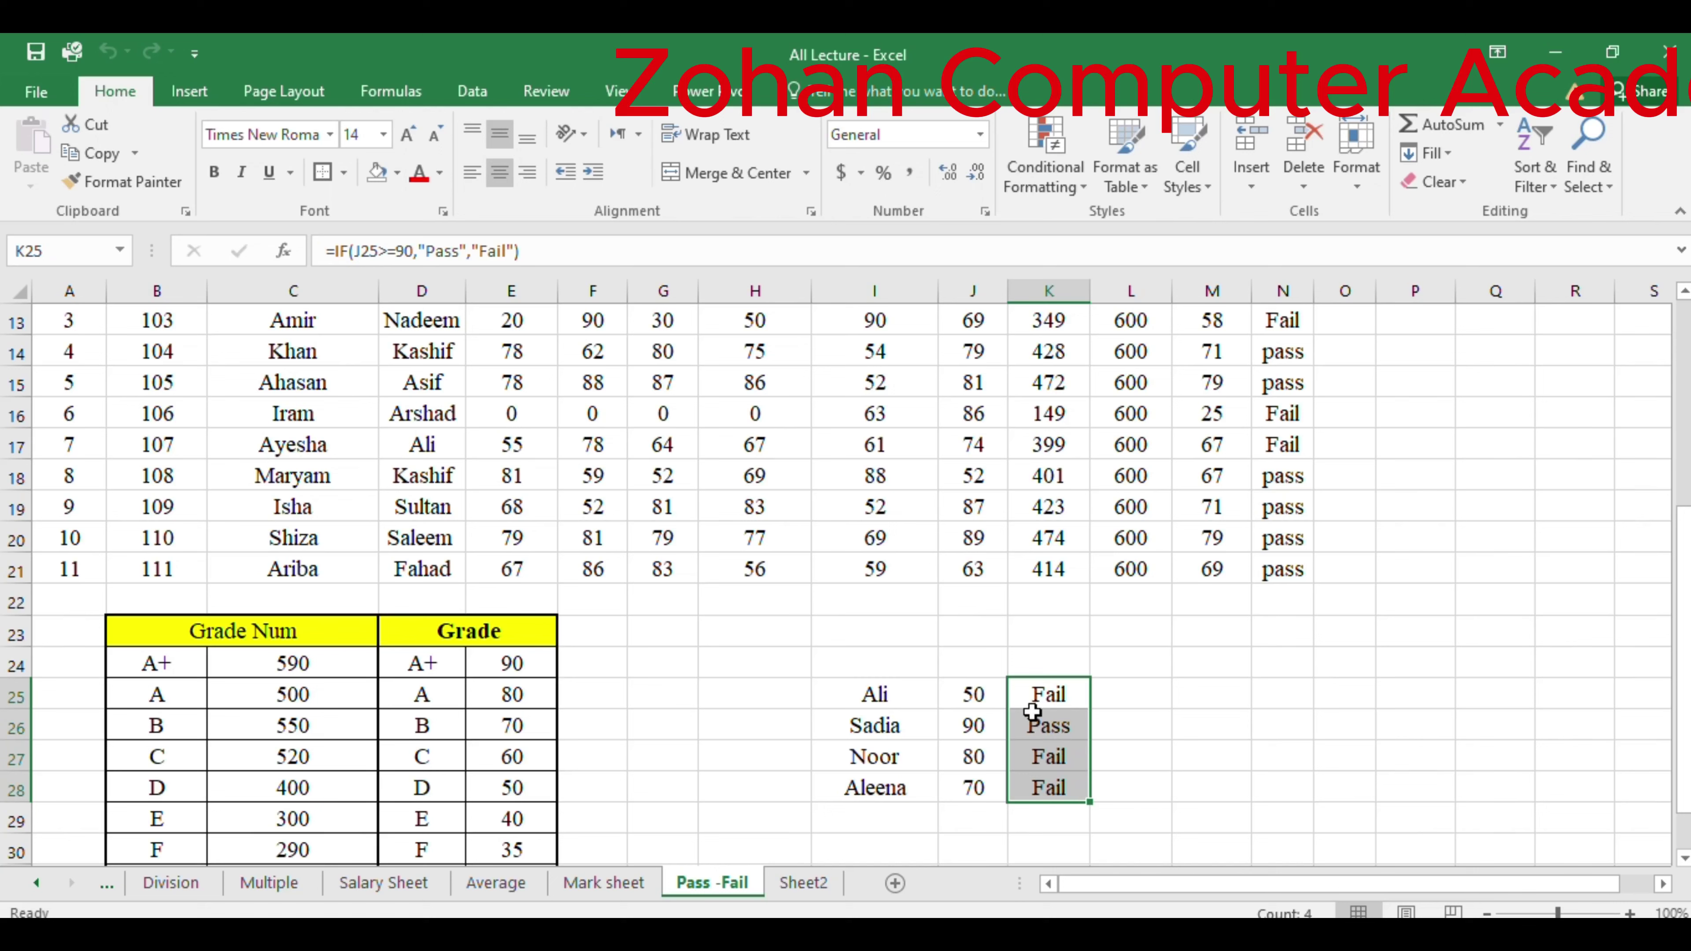
pyautogui.click(1041, 698)
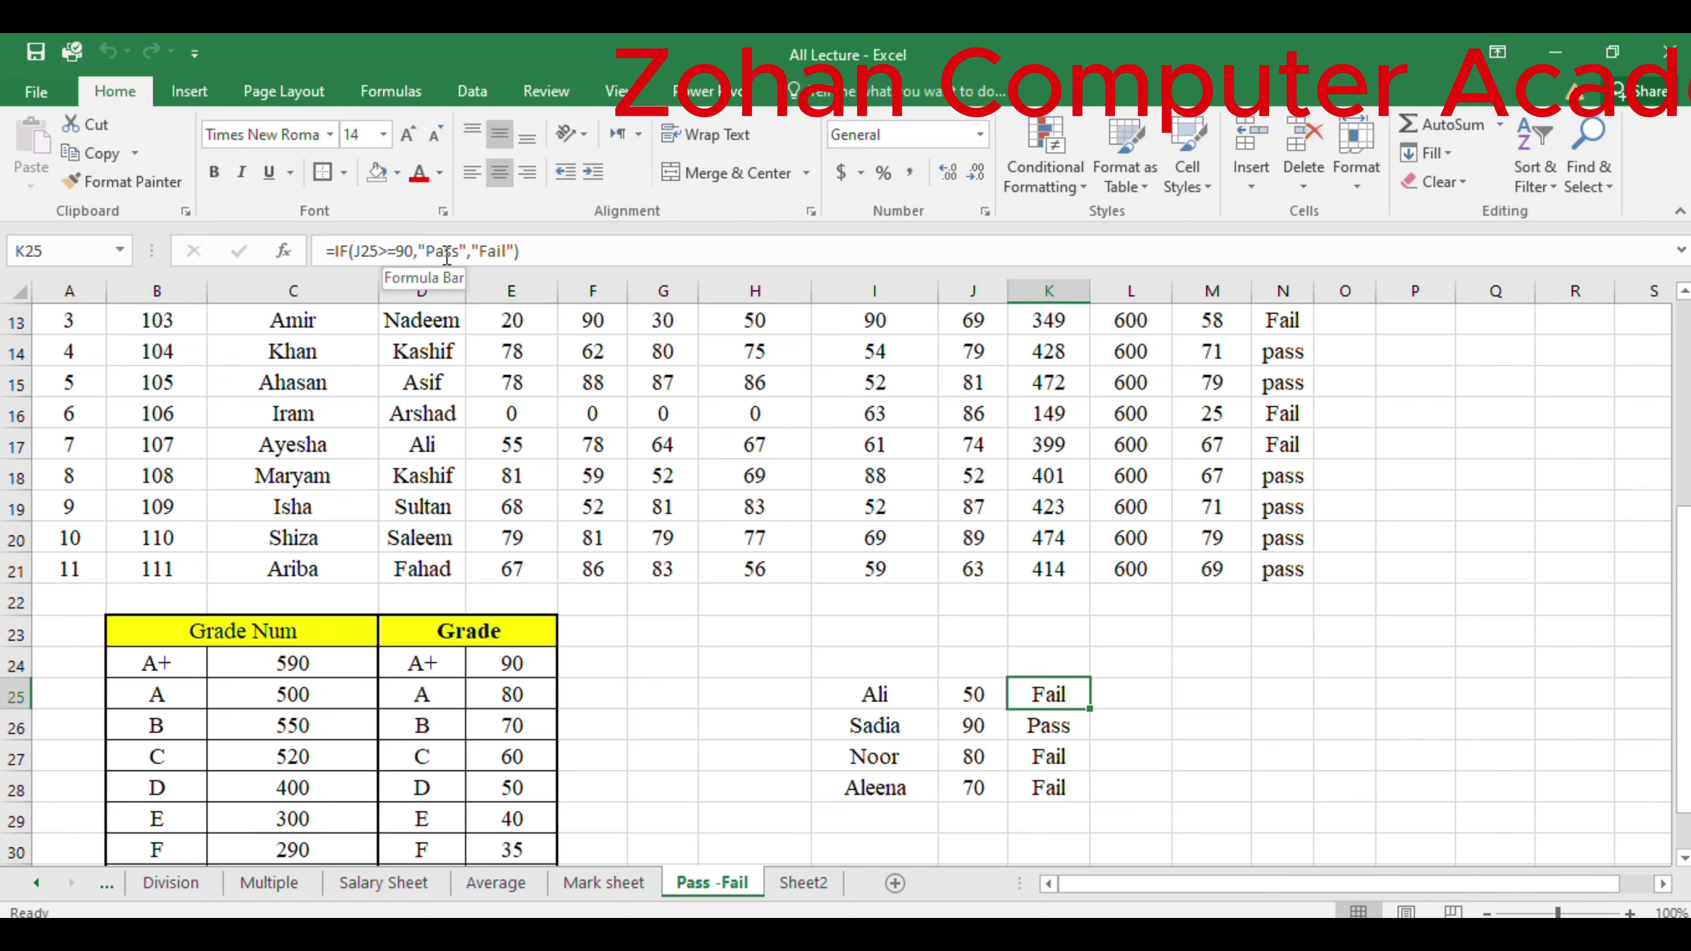
# Test the pass/fail formula by changing the last practice student's marks in J28 to 90.
pyautogui.click(971, 694)
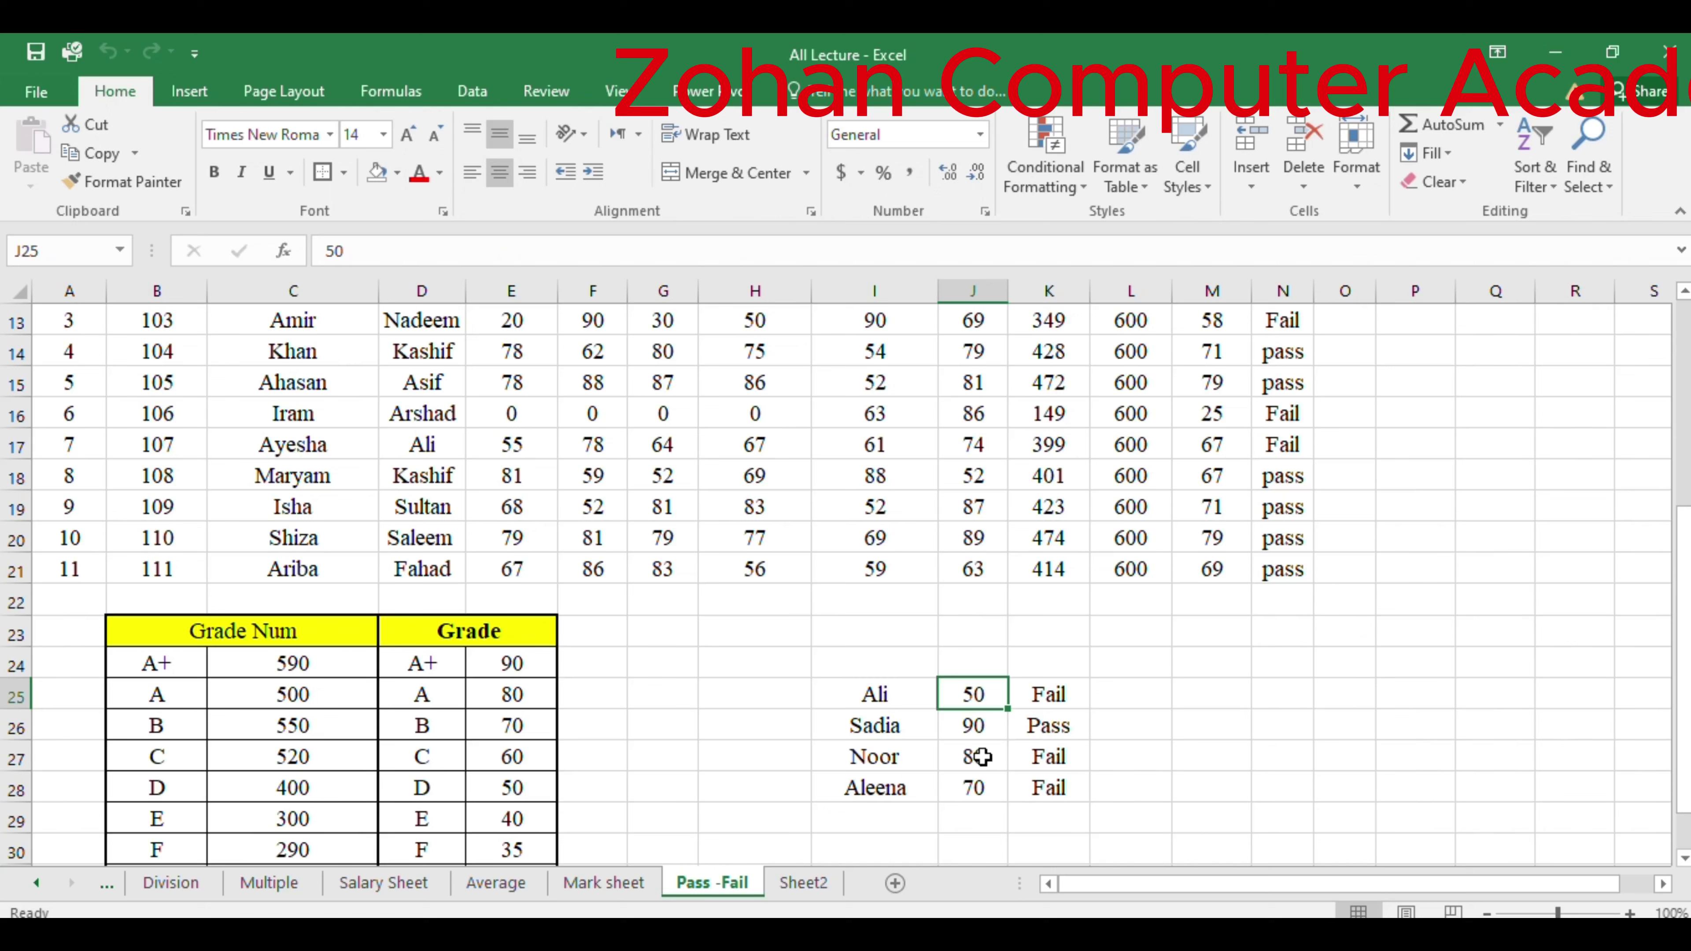
pyautogui.click(985, 789)
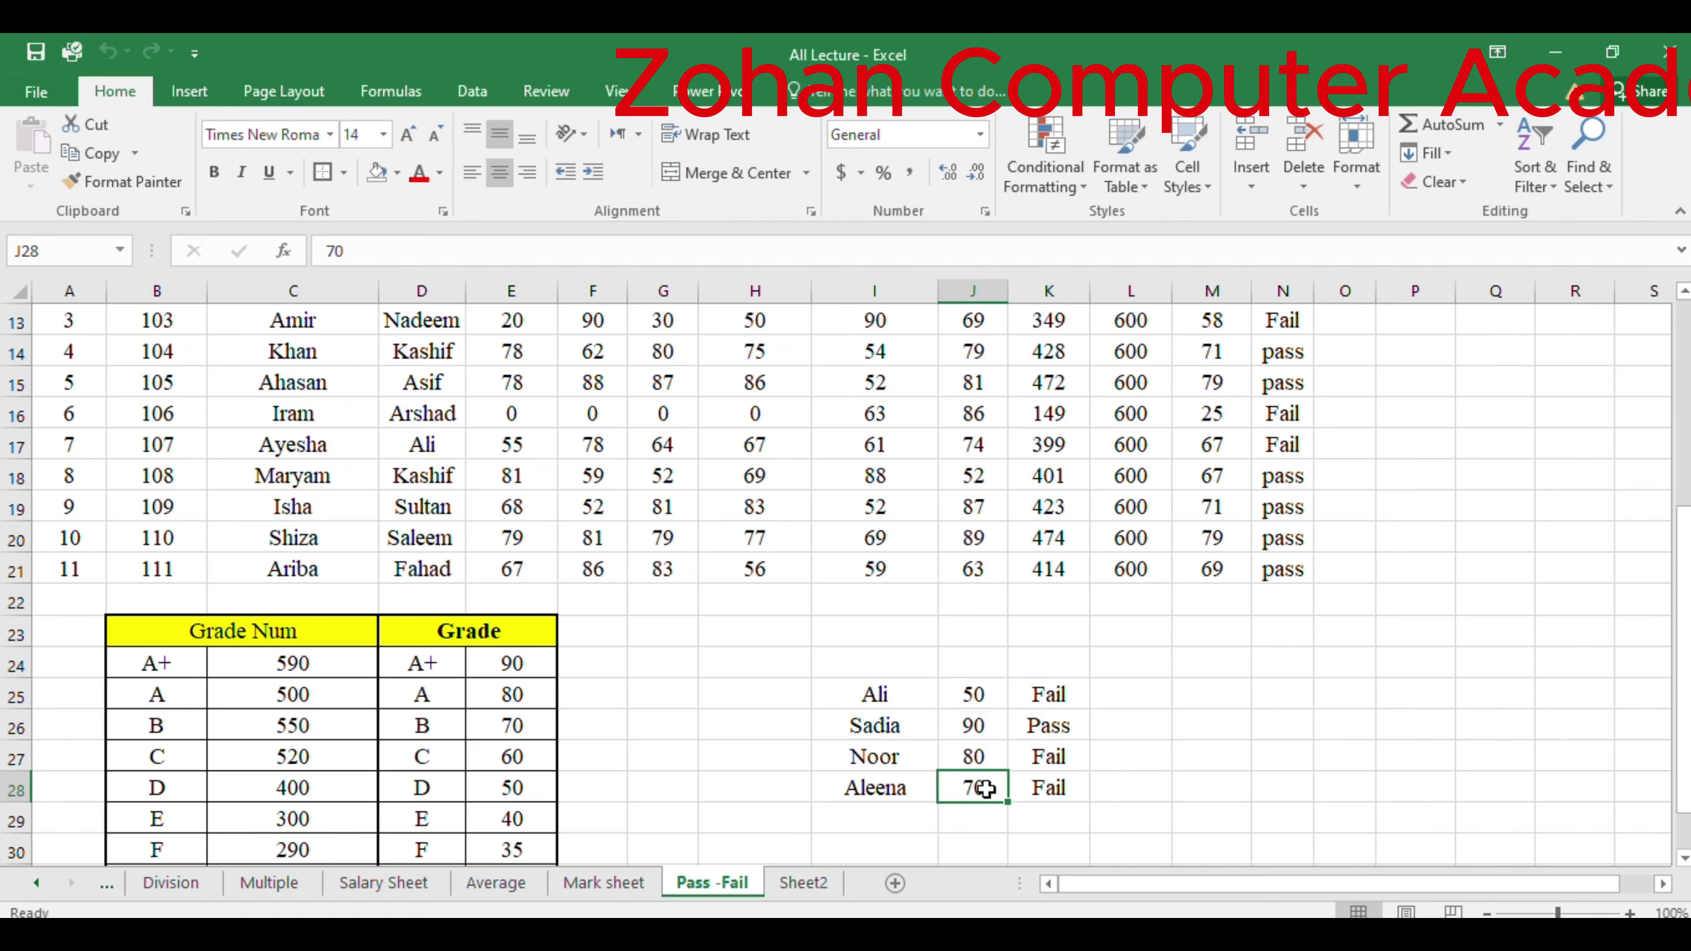
pyautogui.write('90')
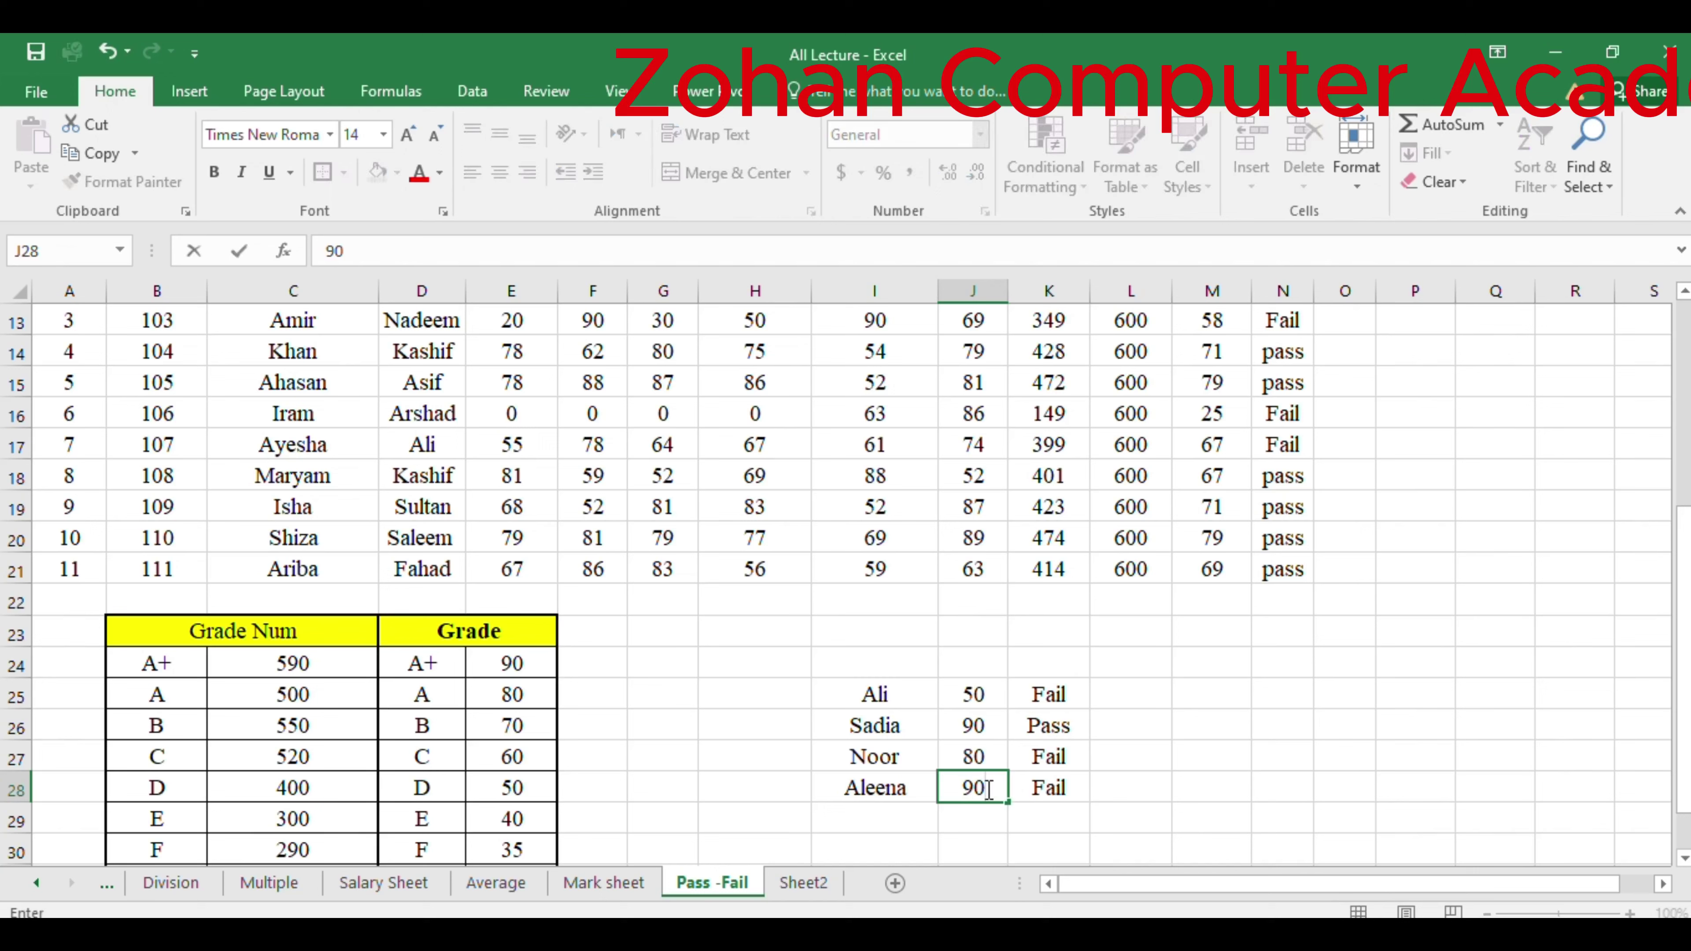
pyautogui.press('Tab')
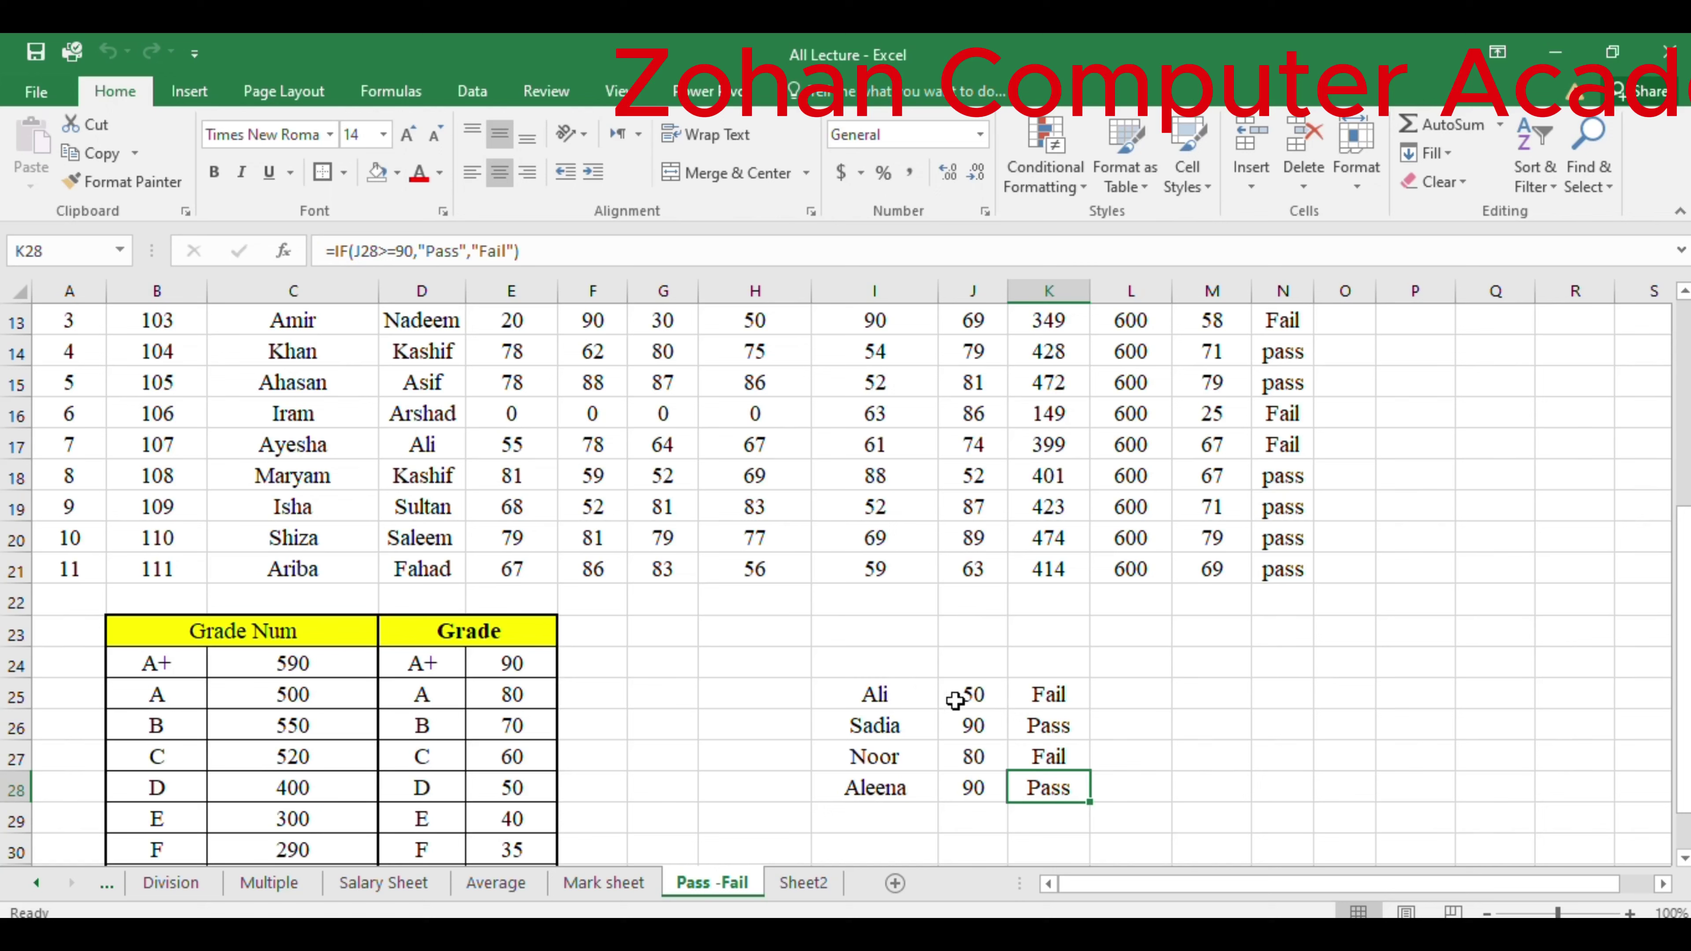
# Fill the practice list's marks and results in J25:K28 with the standard orange colour.
pyautogui.click(969, 701)
pyautogui.moveTo(969, 700); pyautogui.dragTo(1066, 791)
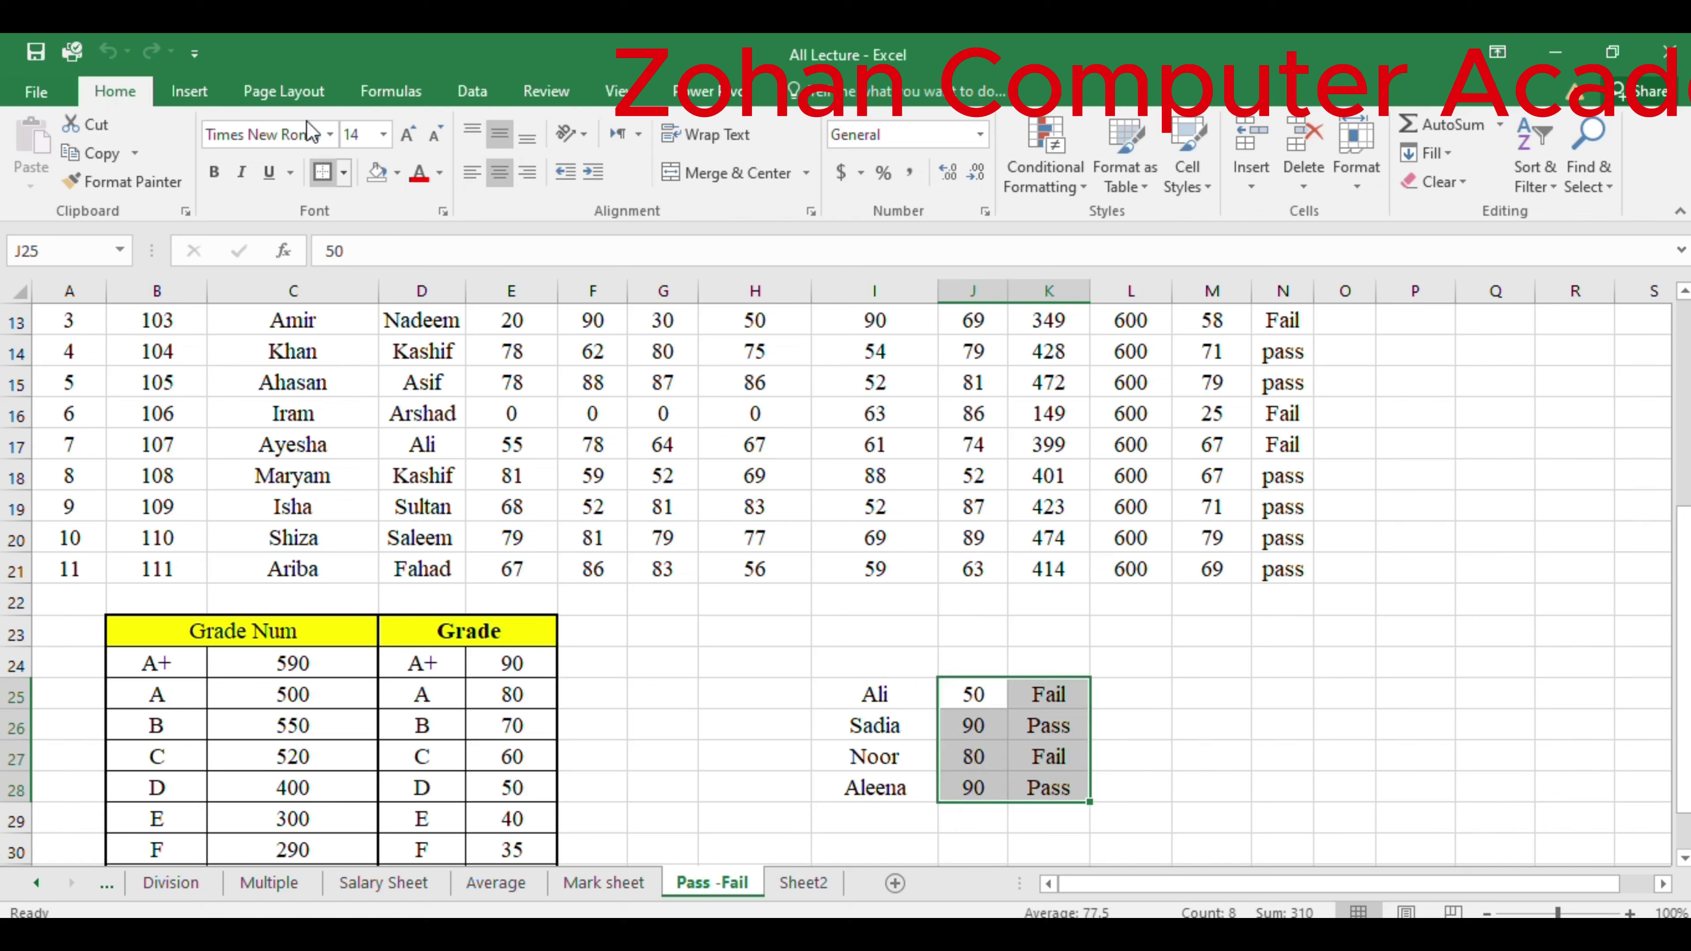
pyautogui.click(386, 176)
pyautogui.click(397, 174)
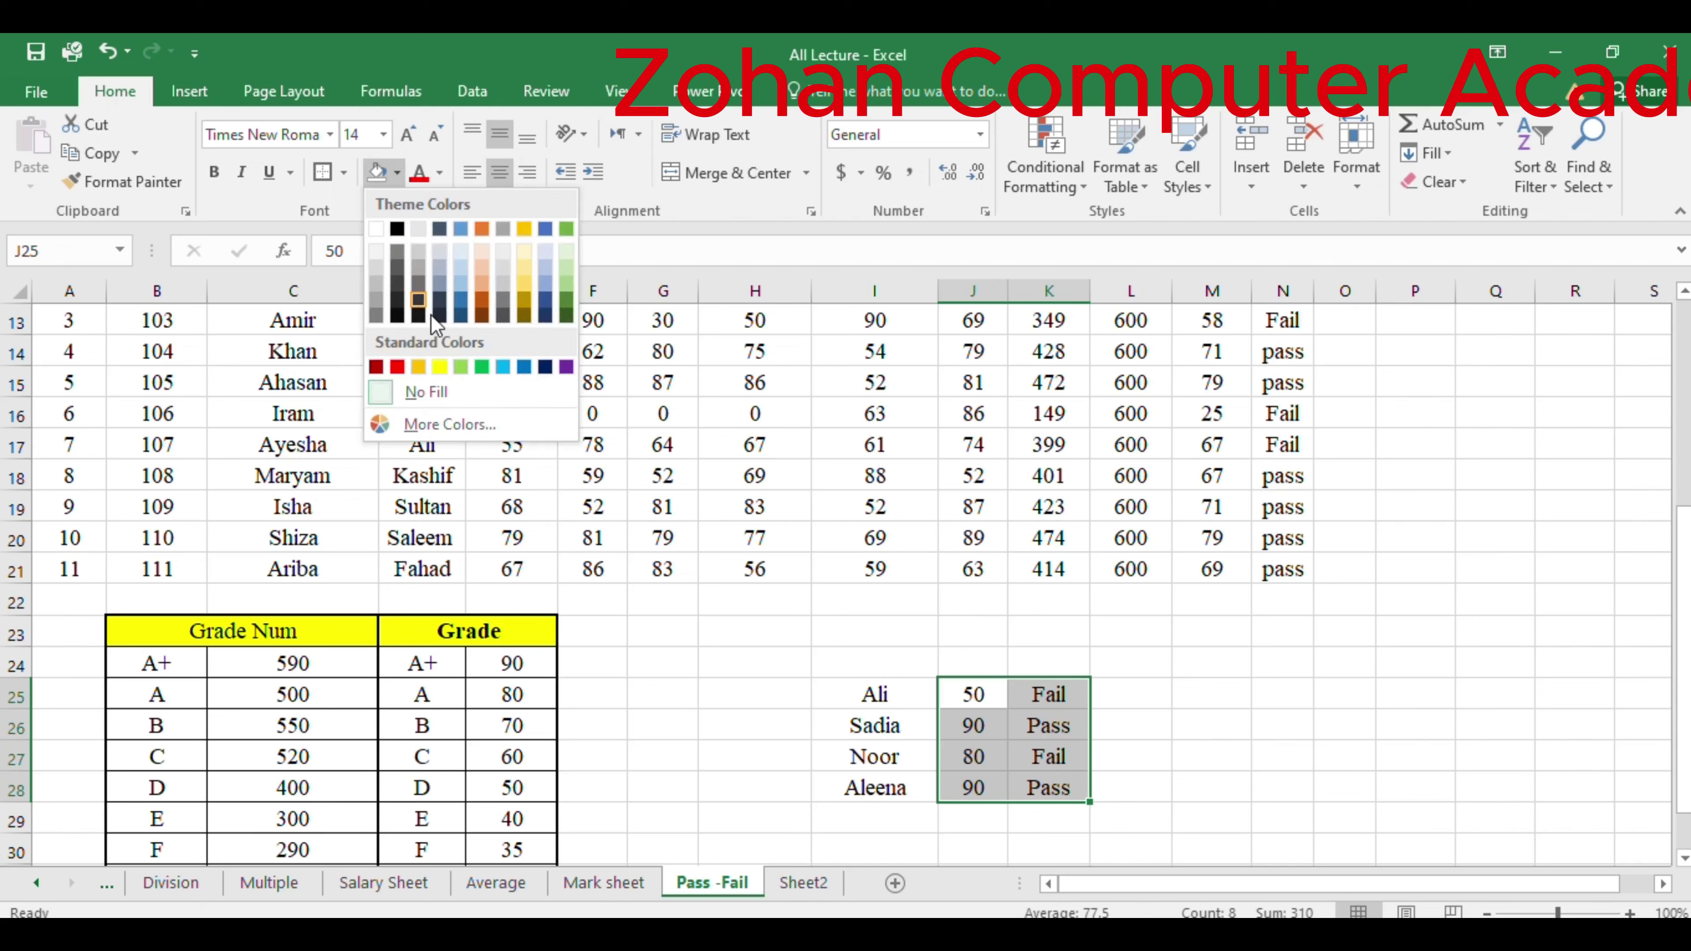
pyautogui.click(418, 367)
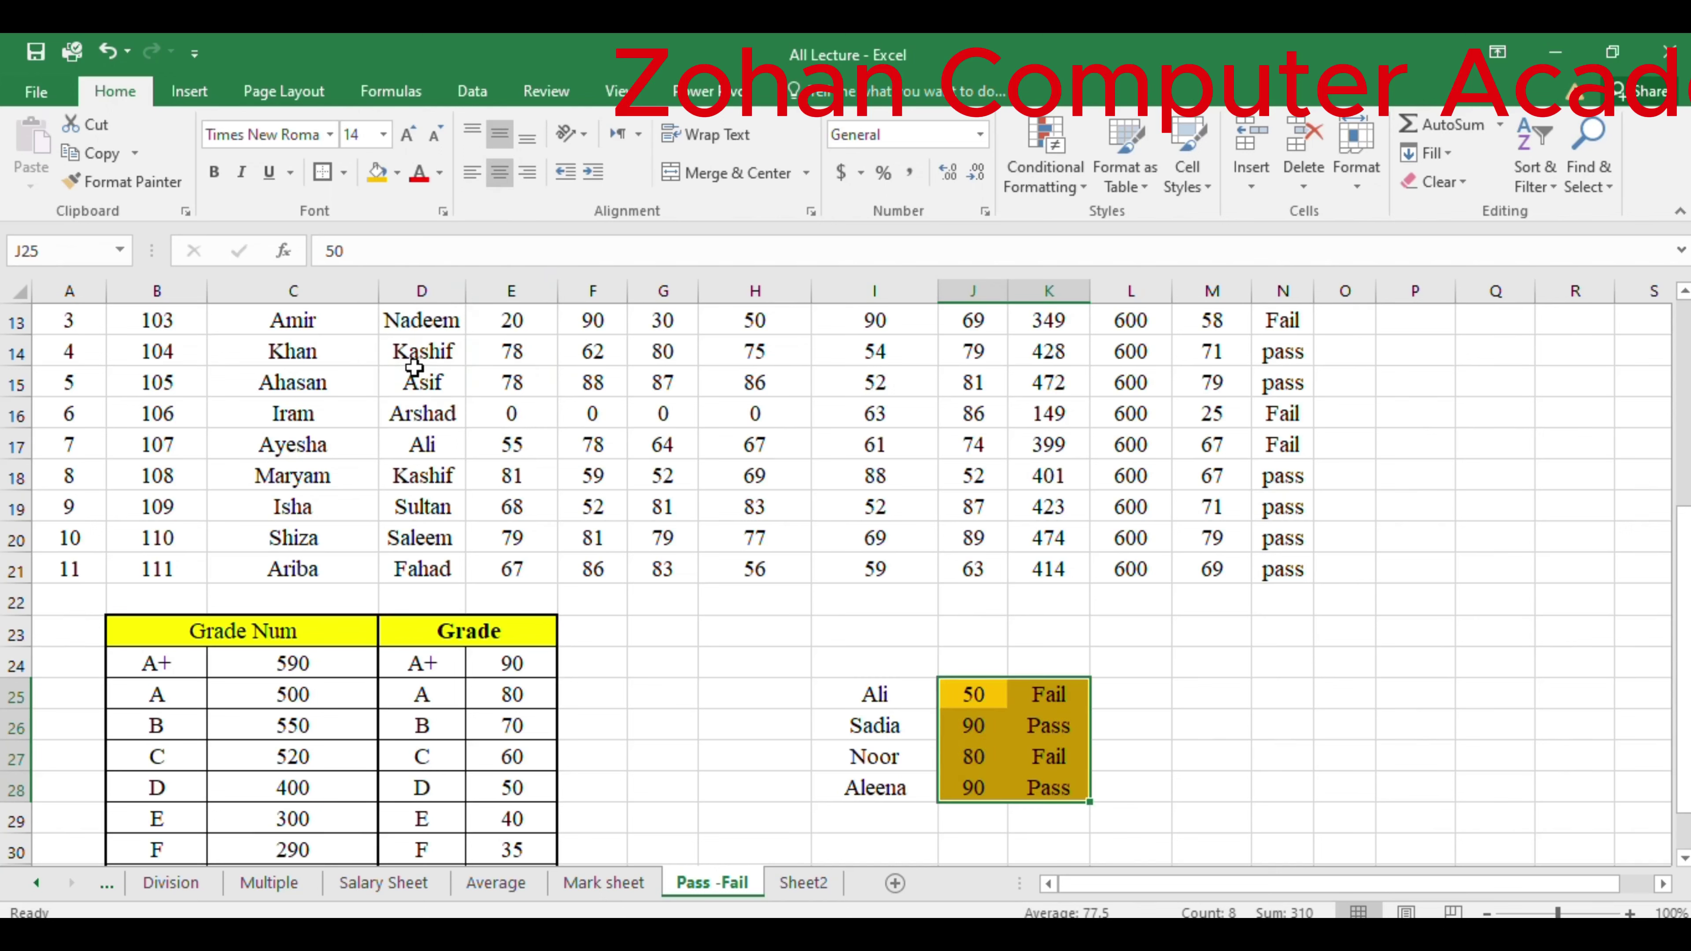
# Recolour the practice list's pass/fail results in K25:K28 with the standard green fill.
pyautogui.doubleClick(1051, 692)
pyautogui.press('Return')
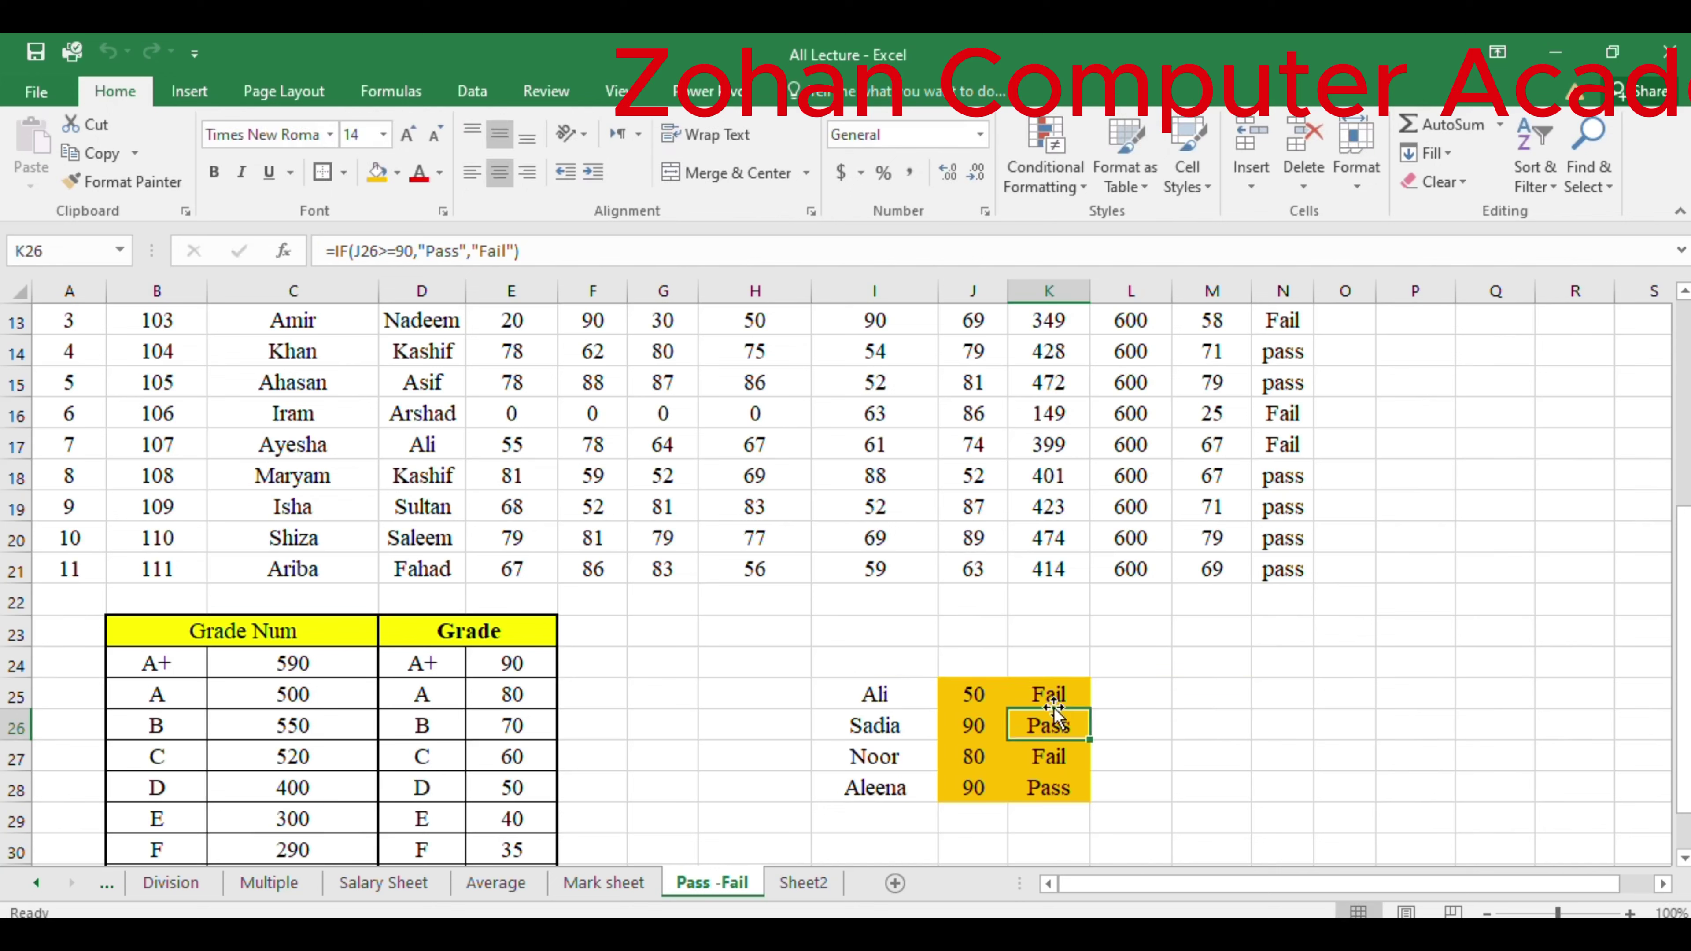
pyautogui.moveTo(1051, 693); pyautogui.dragTo(1060, 787)
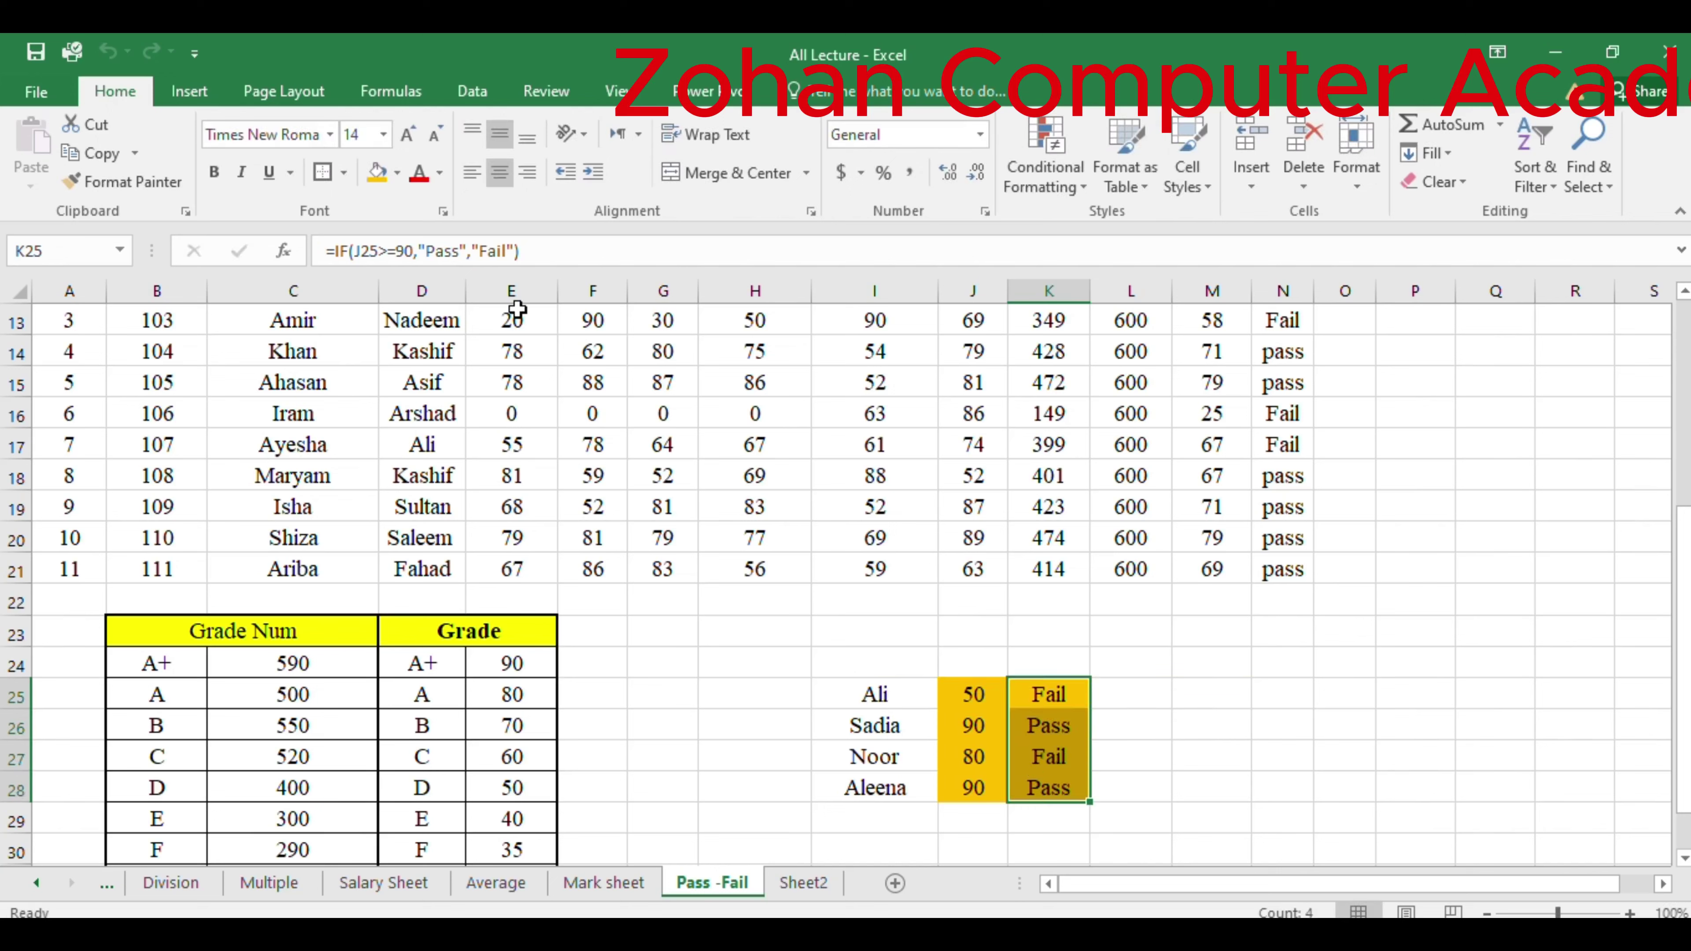
pyautogui.click(397, 173)
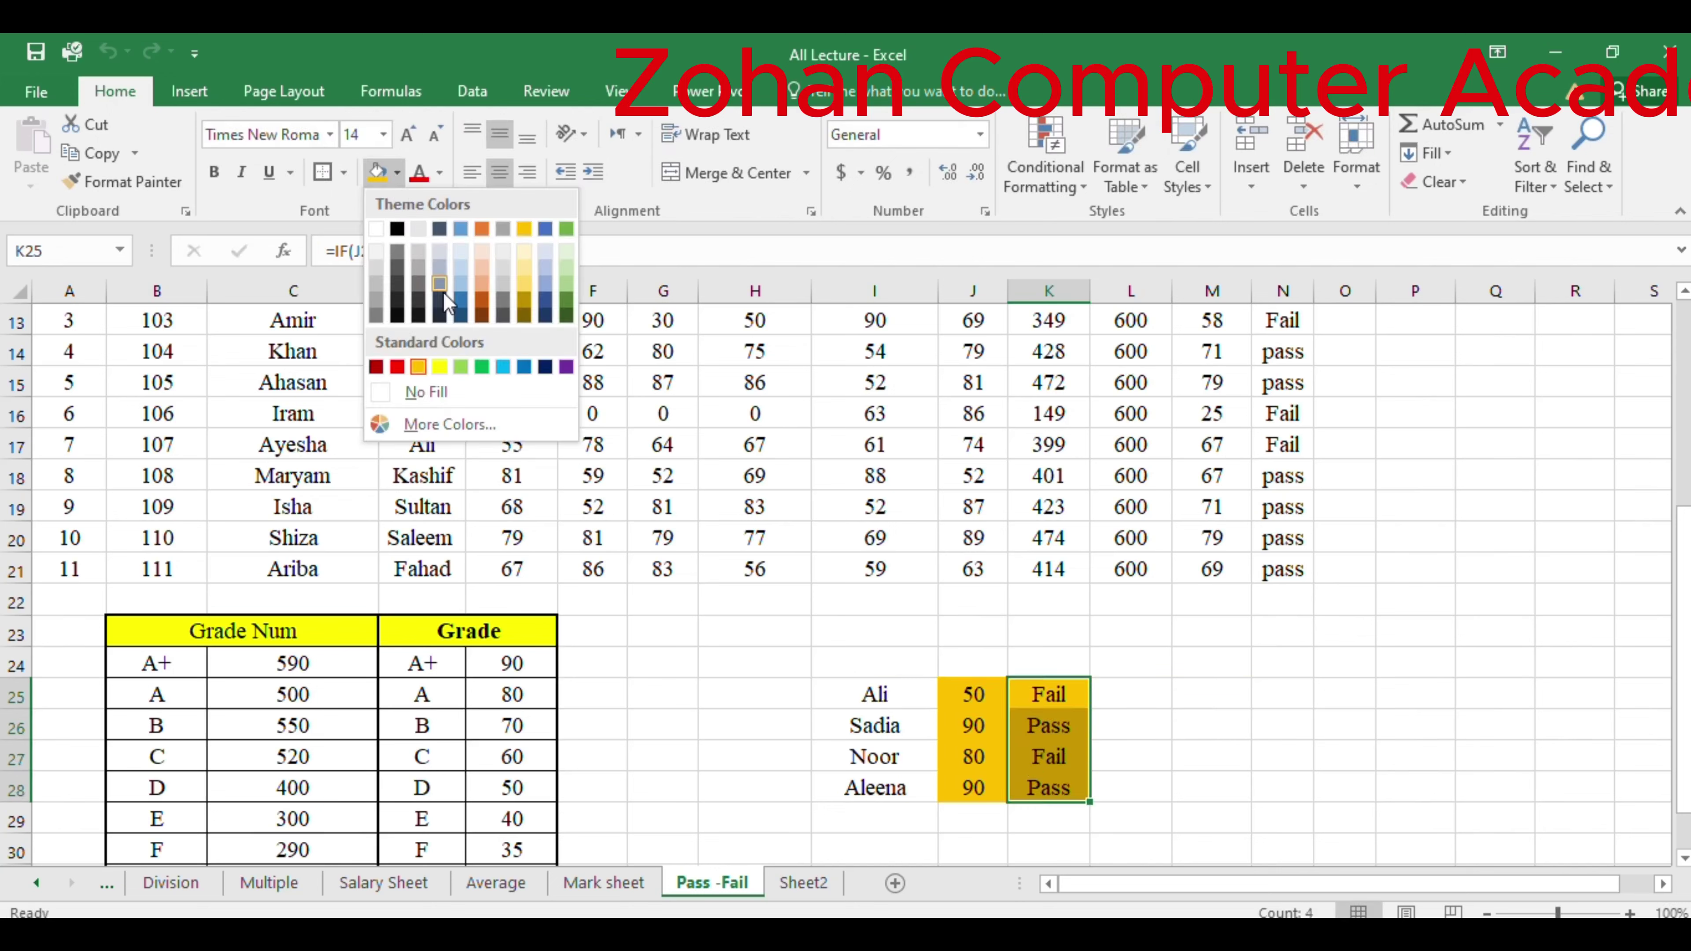
pyautogui.click(480, 365)
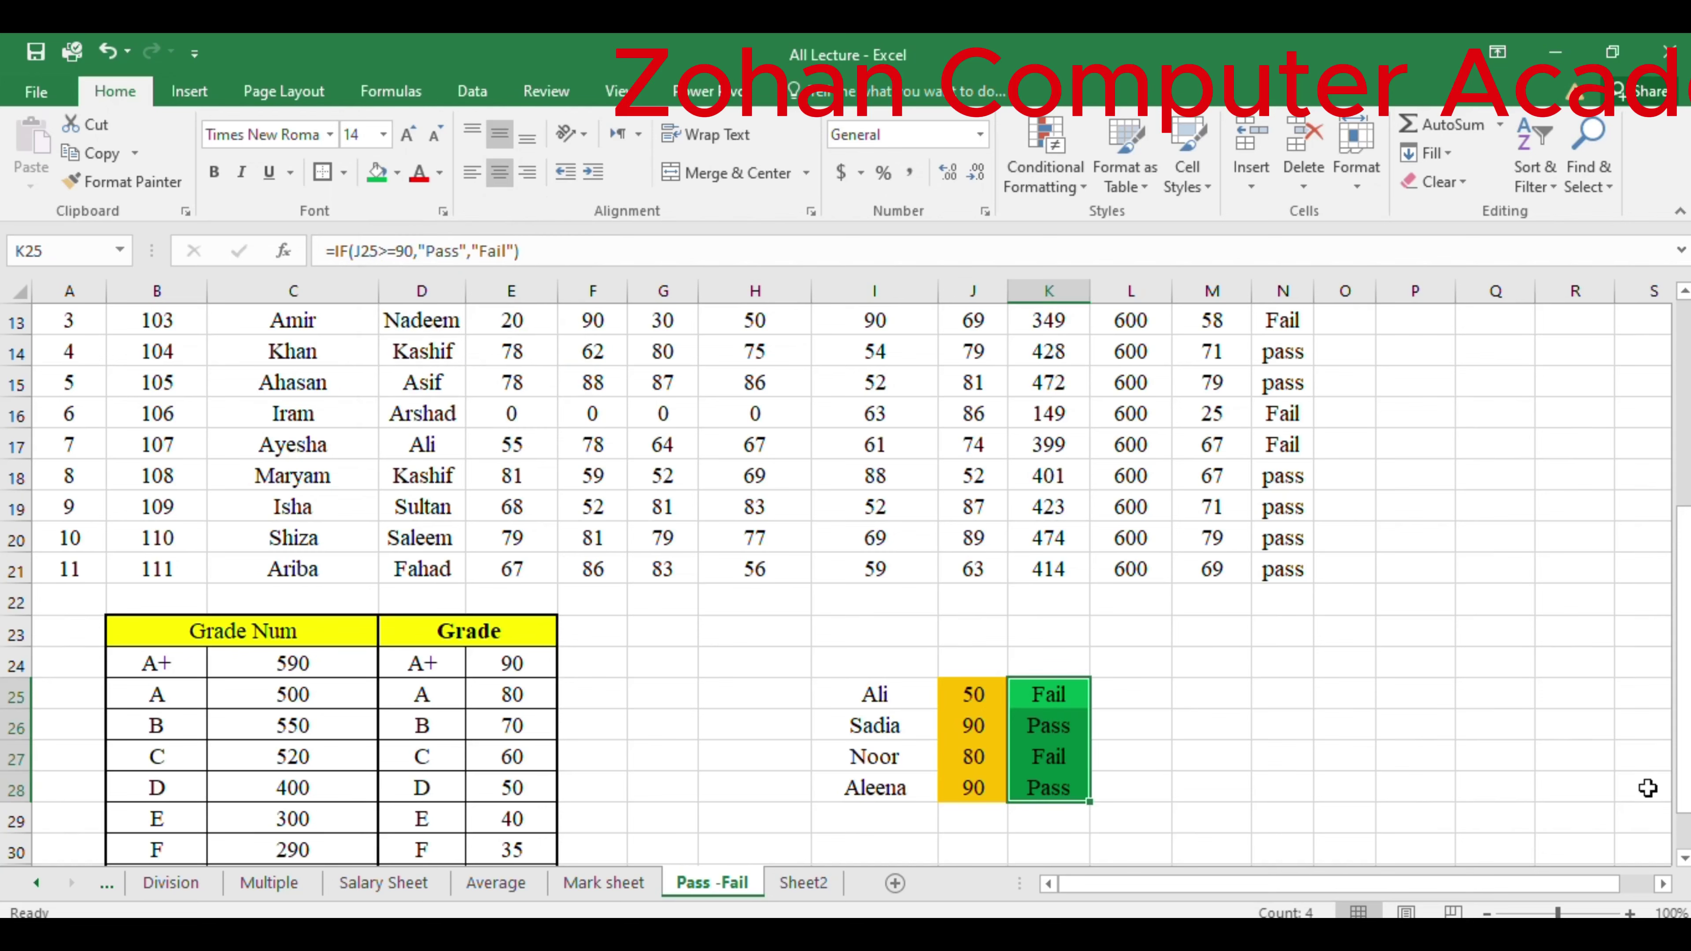
# Fill the main table's Pass/Fail results in N11:N21 with the standard yellow colour.
pyautogui.moveTo(1683, 746); pyautogui.dragTo(1684, 650)
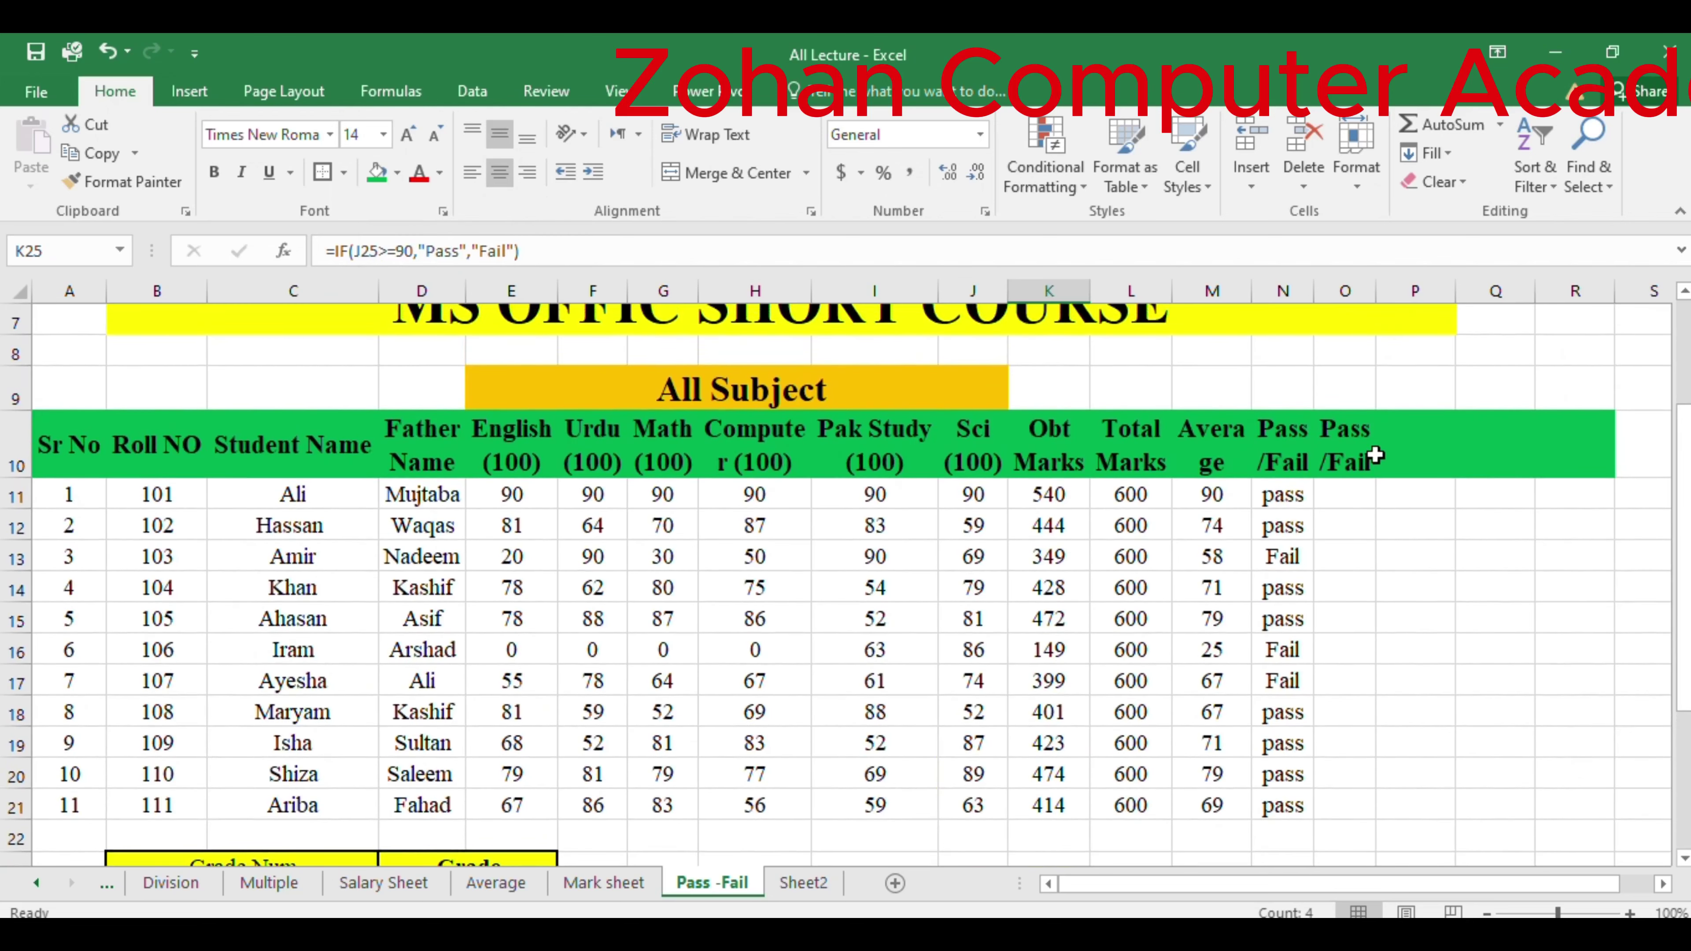
pyautogui.moveTo(1291, 493); pyautogui.dragTo(1301, 809)
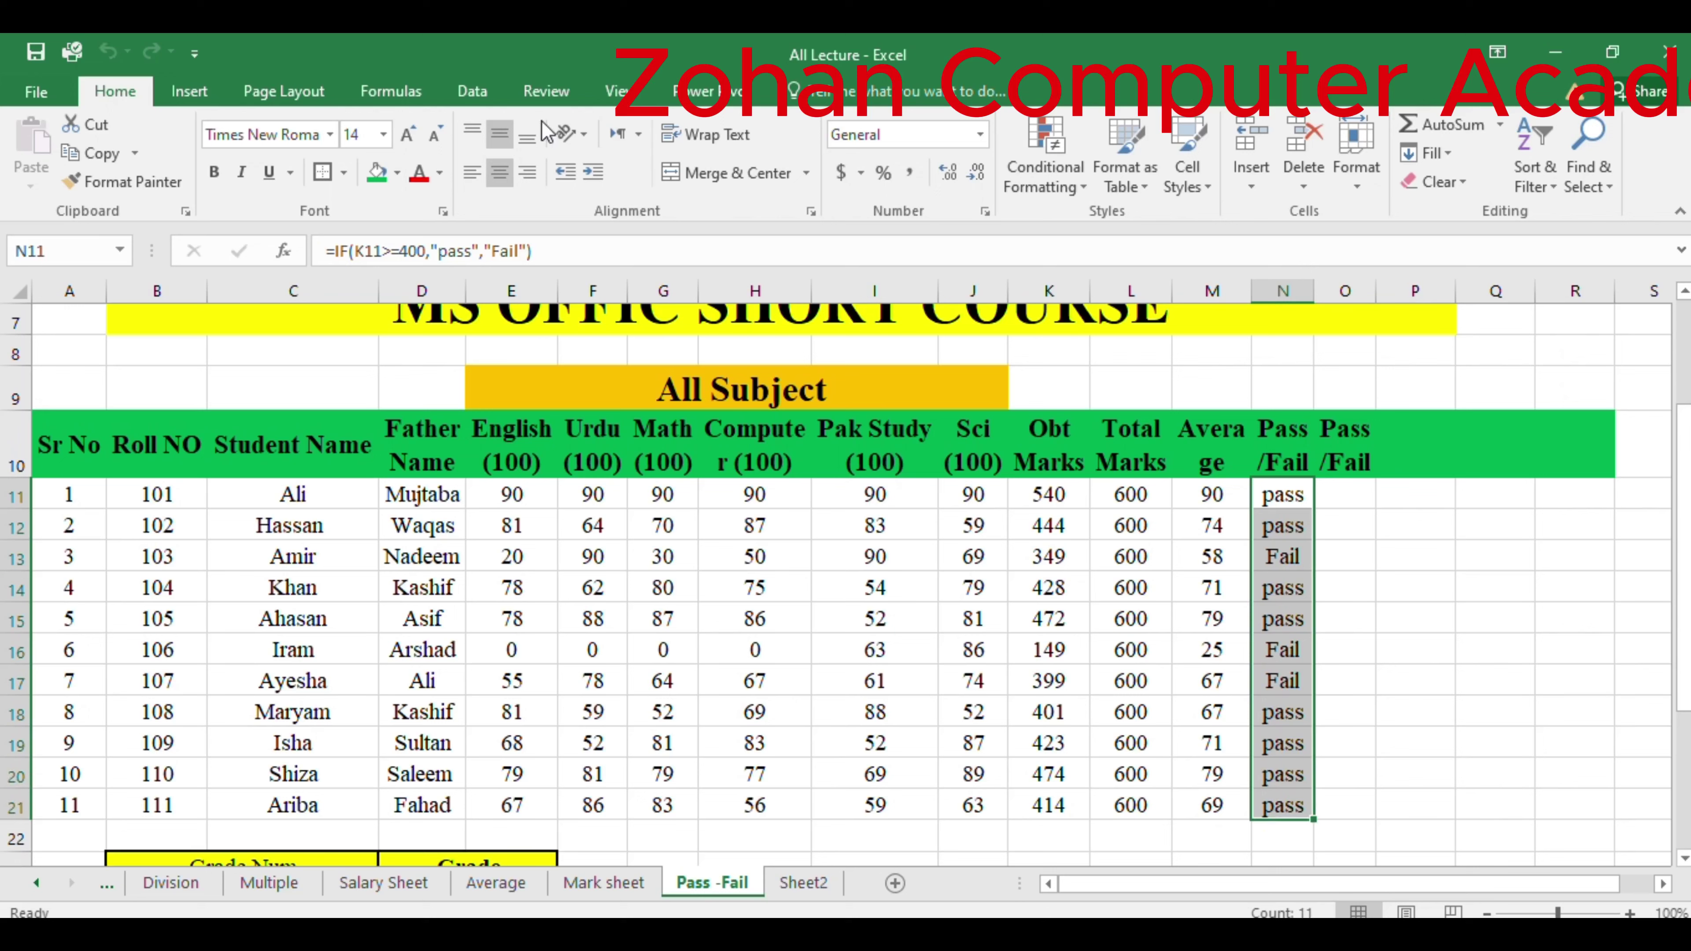
pyautogui.click(398, 173)
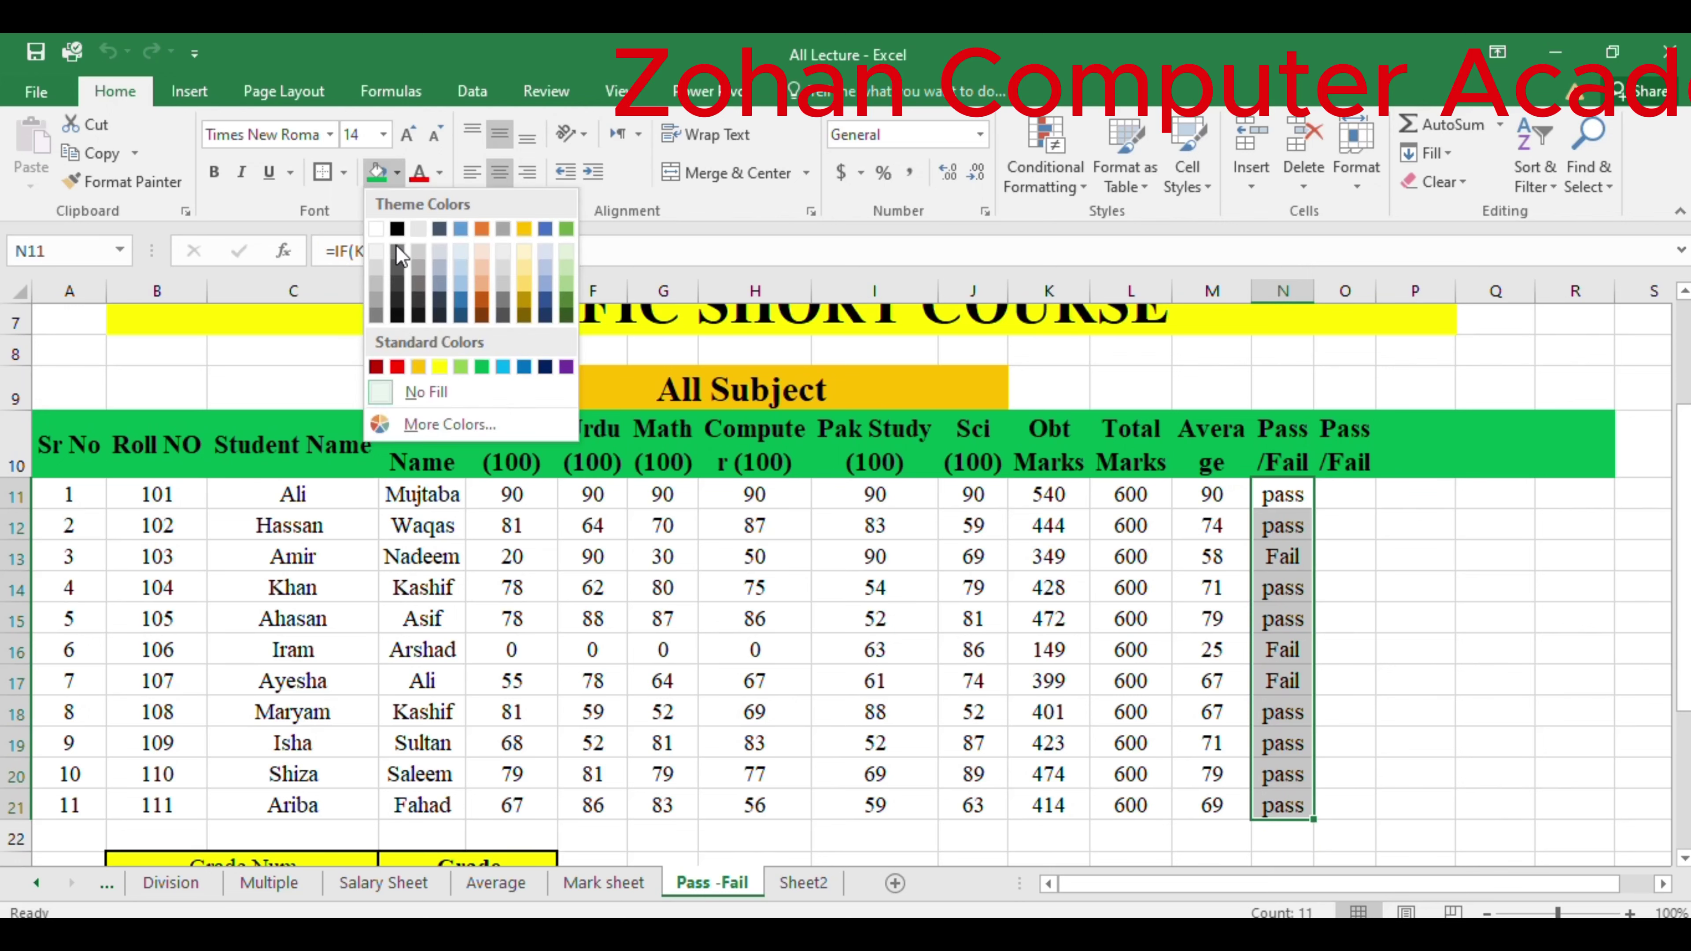
pyautogui.click(440, 366)
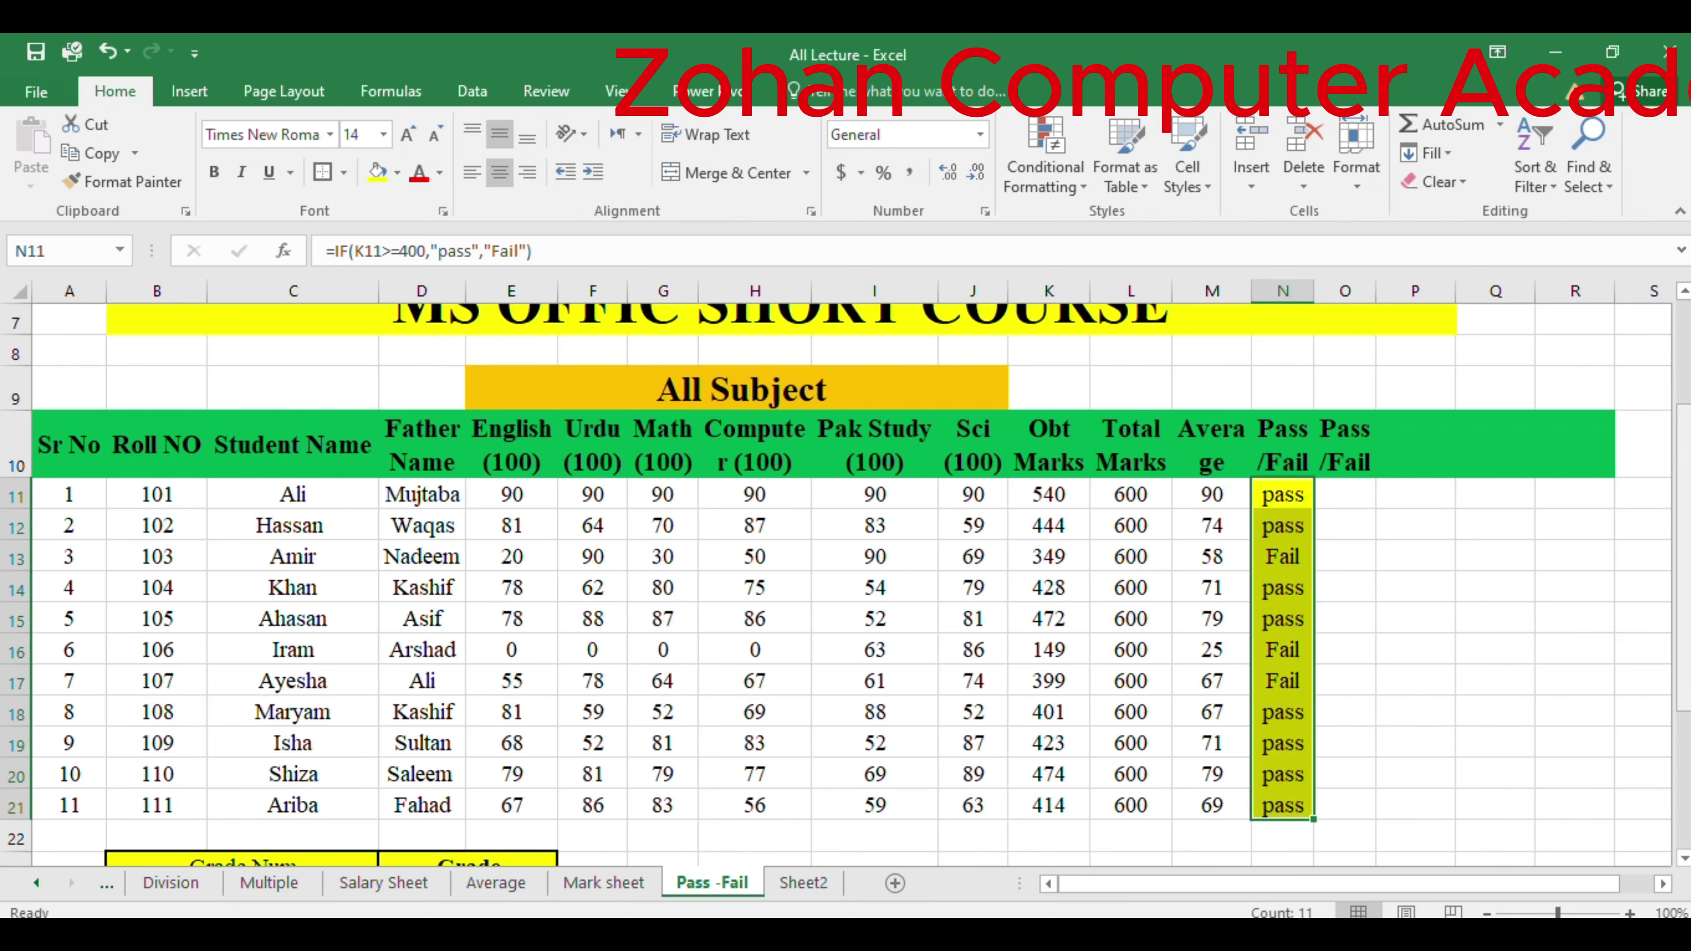
pyautogui.moveTo(1686, 664); pyautogui.dragTo(1686, 637)
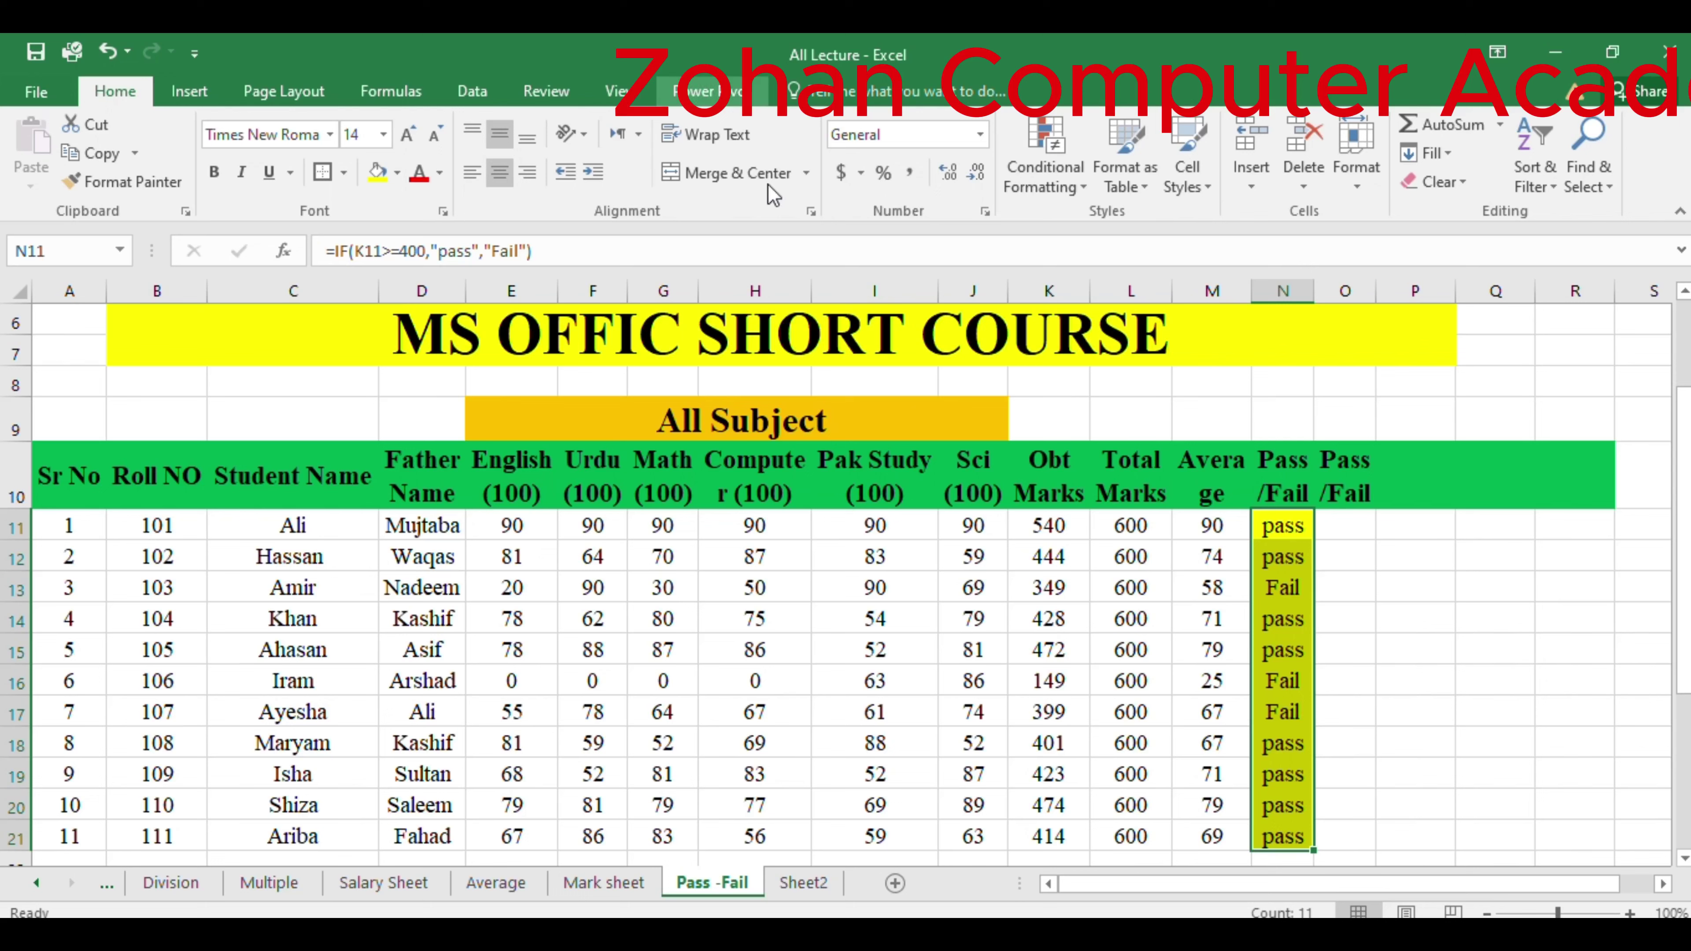